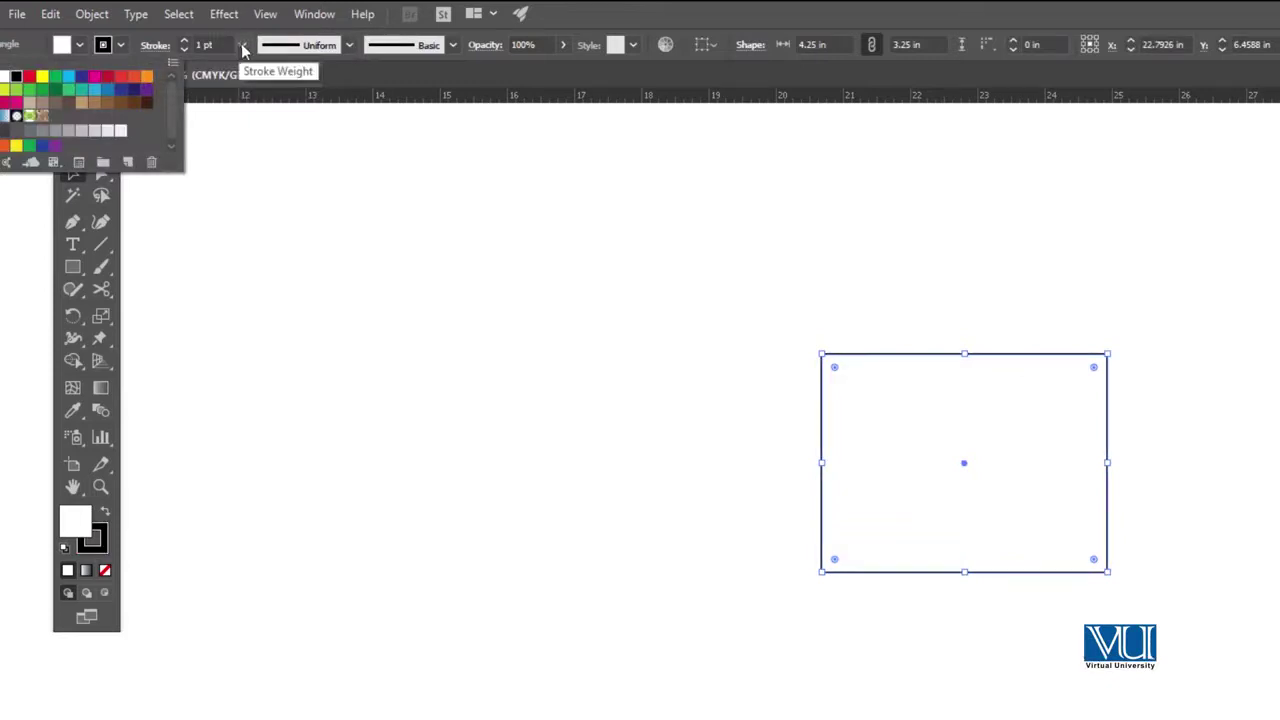
# Set the rectangle's stroke weight to 0.75 pt and deselect it
pyautogui.click(245, 46)
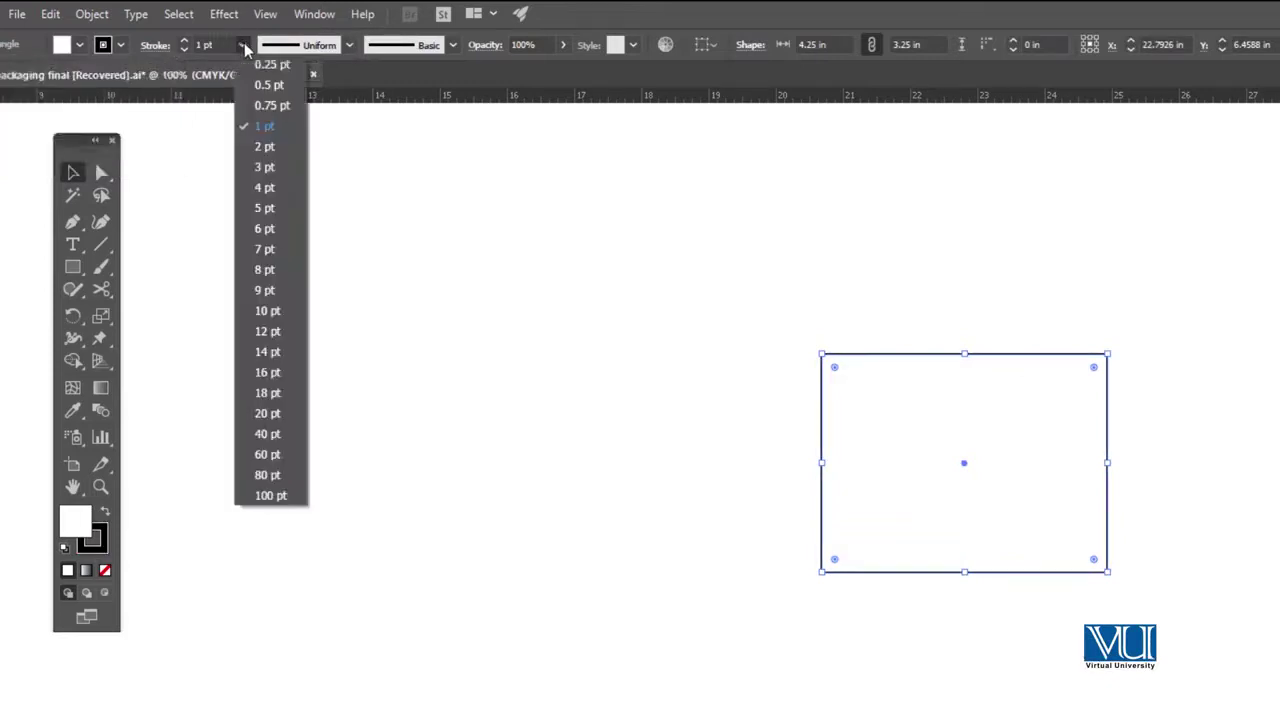
pyautogui.click(271, 108)
pyautogui.hotkey('ctrl', 'shift', 'a')
# Duplicate the 4.25 × 3.25 in rectangle and place the copy directly above the original, aligned with its sides
pyautogui.press('z')
pyautogui.click(958, 475)
pyautogui.press('space')
pyautogui.moveTo(755, 446); pyautogui.dragTo(774, 366)
pyautogui.press('v')
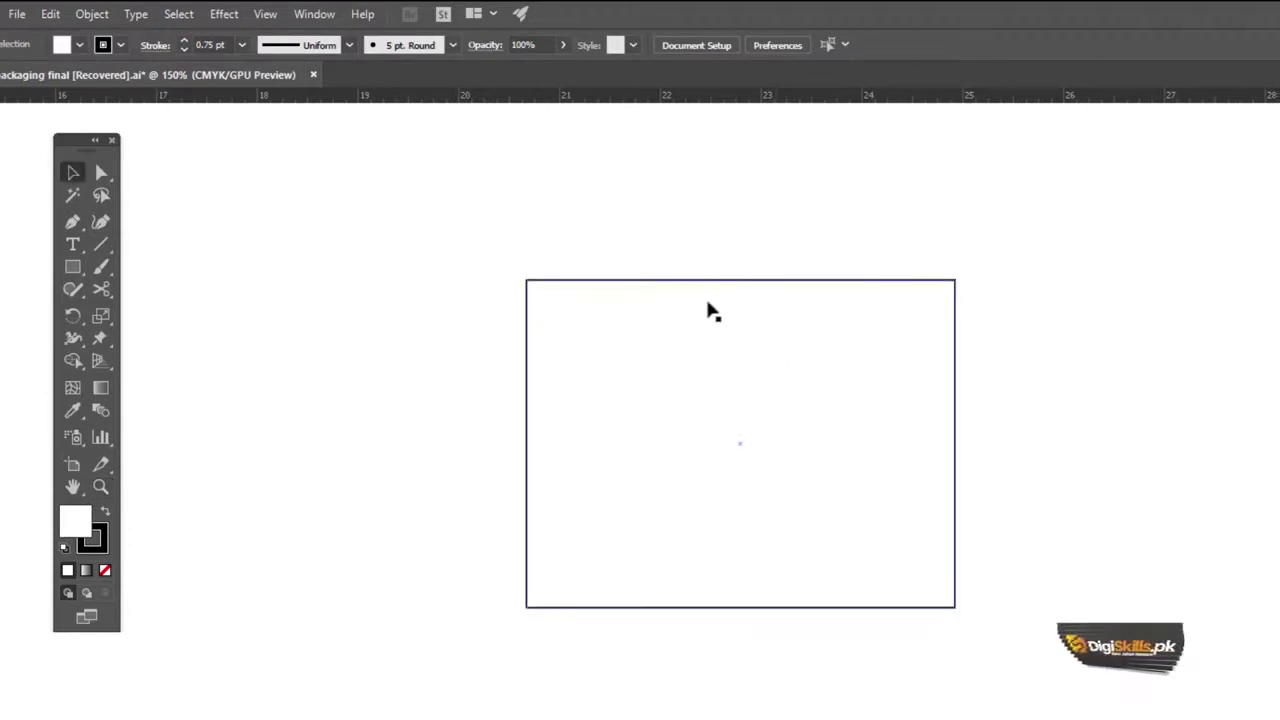
pyautogui.keyDown('alt'); pyautogui.moveTo(850, 493); pyautogui.dragTo(1079, 142); pyautogui.keyUp('alt')
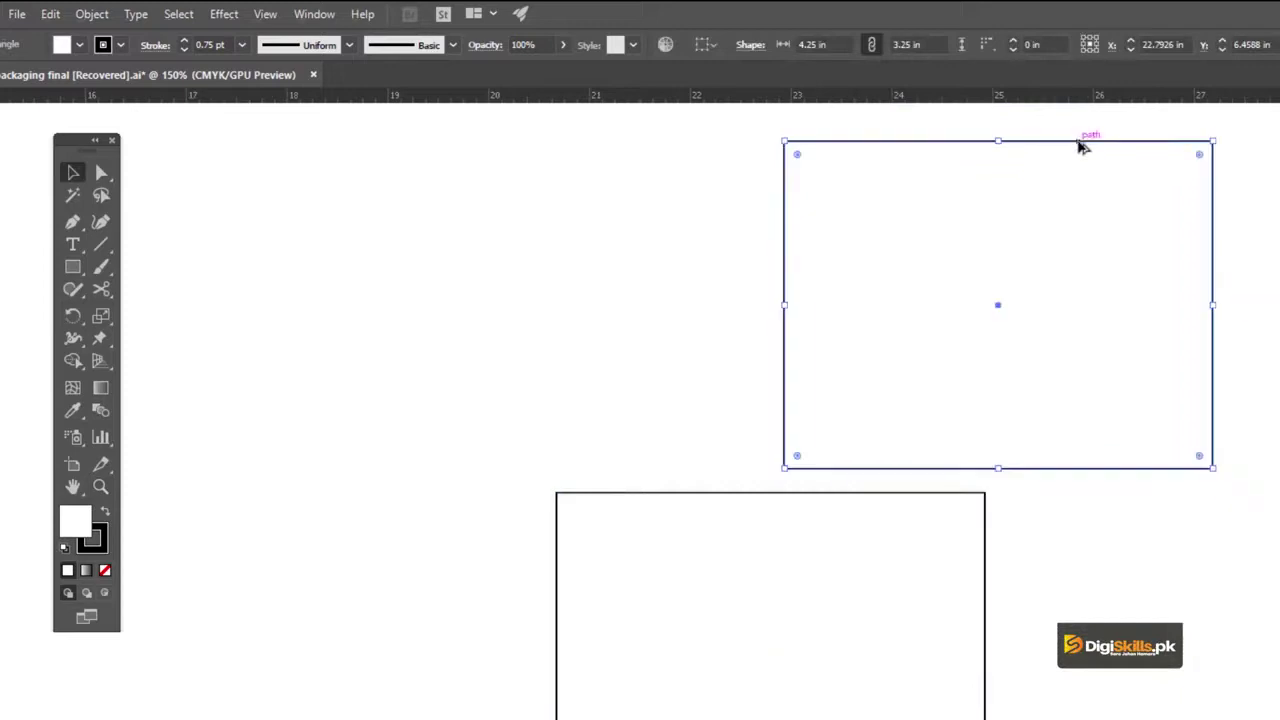
pyautogui.moveTo(1040, 196); pyautogui.dragTo(1044, 282)
pyautogui.moveTo(1040, 235); pyautogui.dragTo(819, 250)
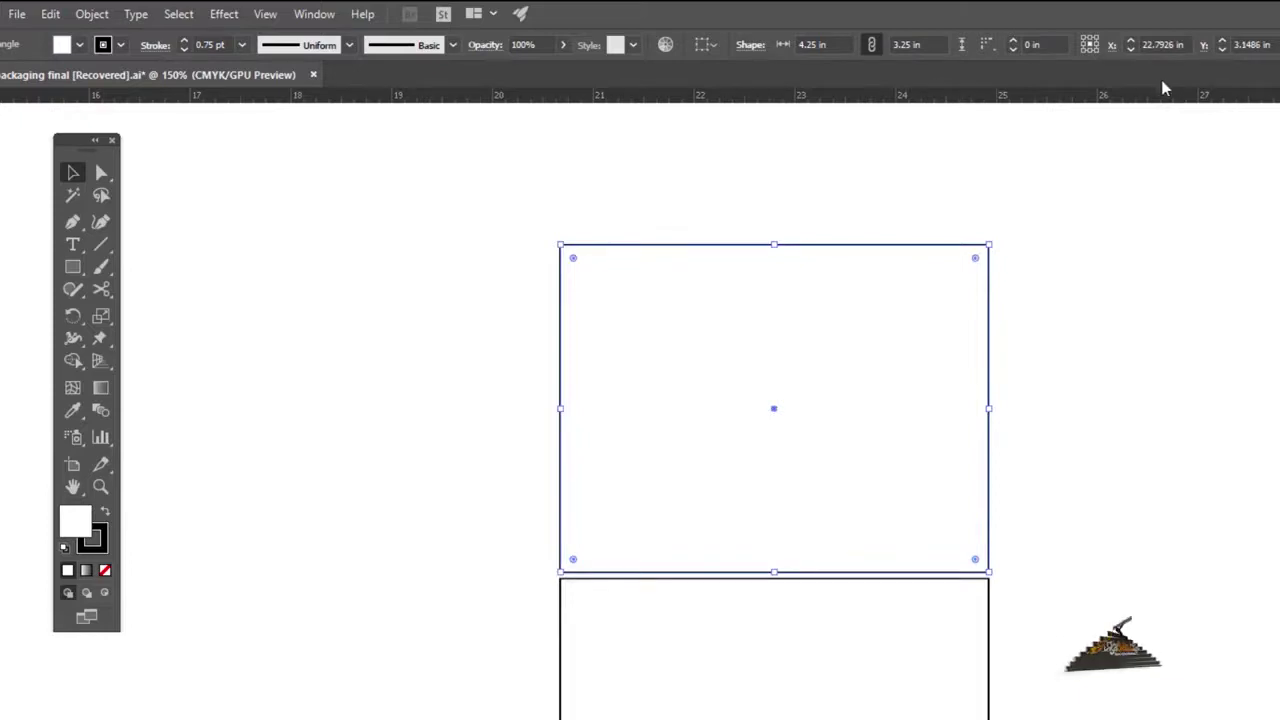
# Set the upper copy's height to 2 in and move it down onto the original rectangle's upper edge
pyautogui.moveTo(943, 56); pyautogui.dragTo(866, 55)
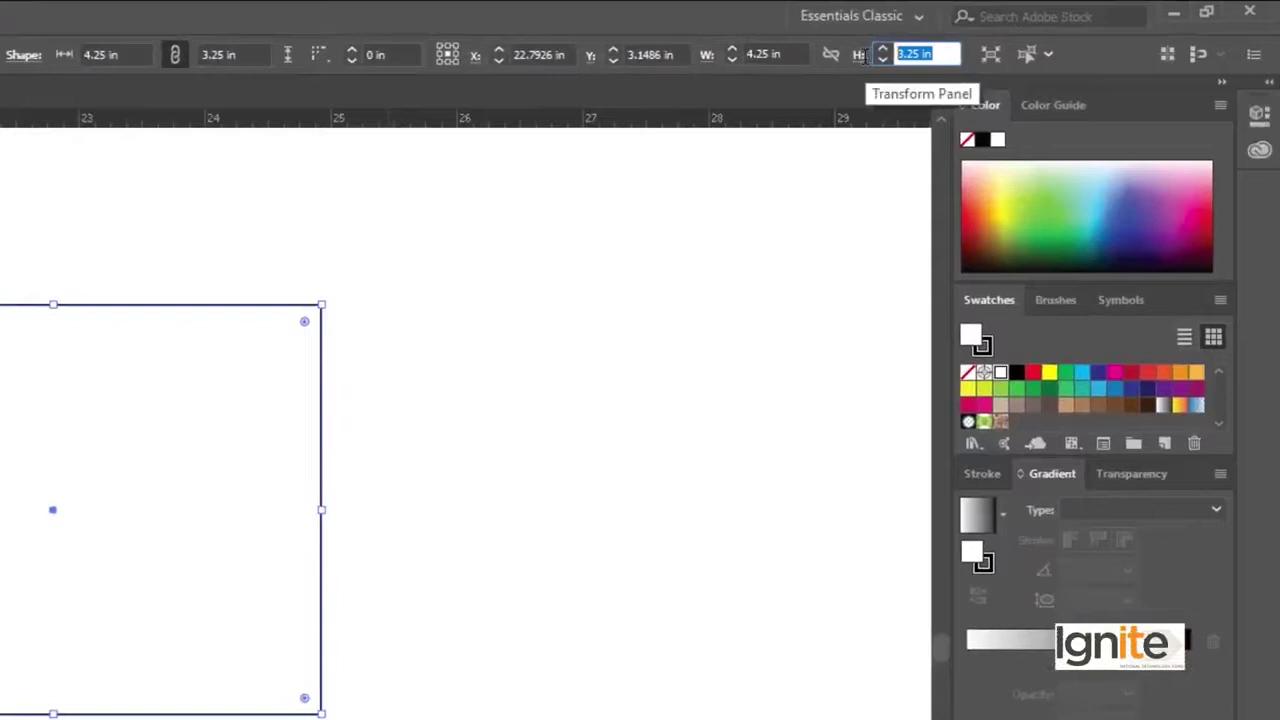
pyautogui.press('Return')
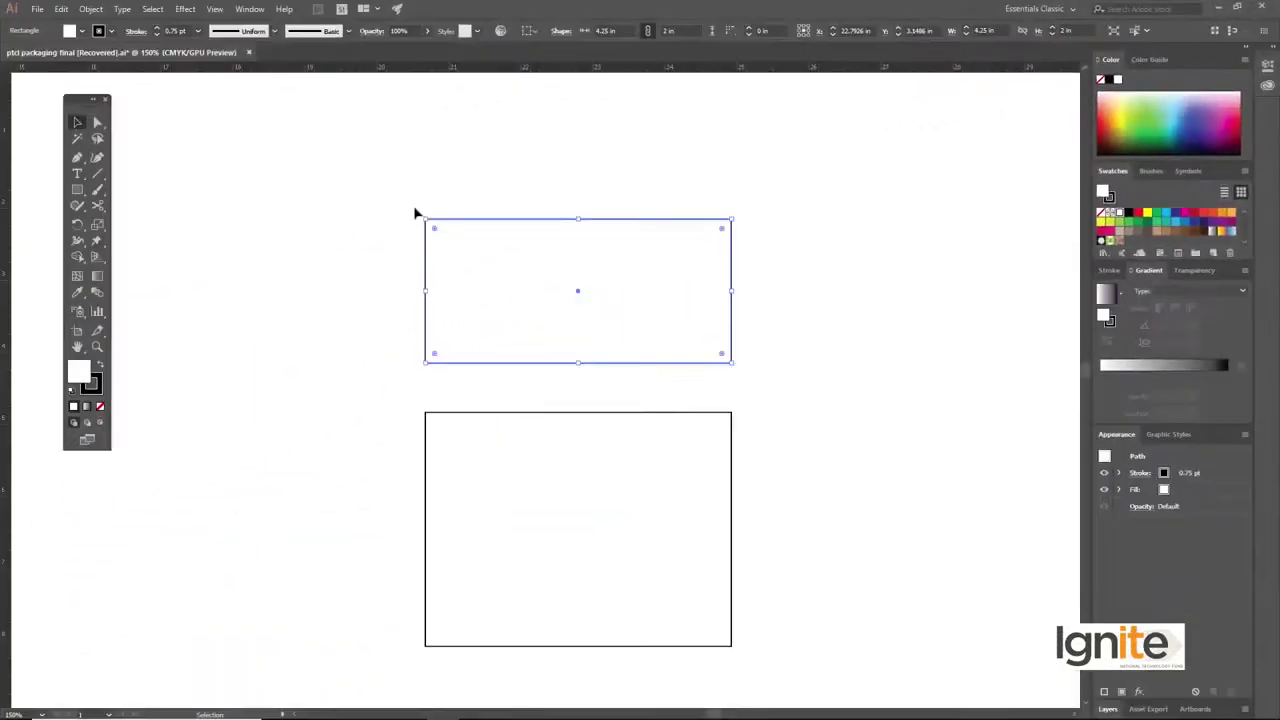
pyautogui.moveTo(455, 222); pyautogui.dragTo(453, 268)
# Examine the shared edge of the two rectangles up close in outline and normal preview to check their alignment
pyautogui.hotkey('ctrl', 'space')
pyautogui.moveTo(403, 346); pyautogui.dragTo(630, 364)
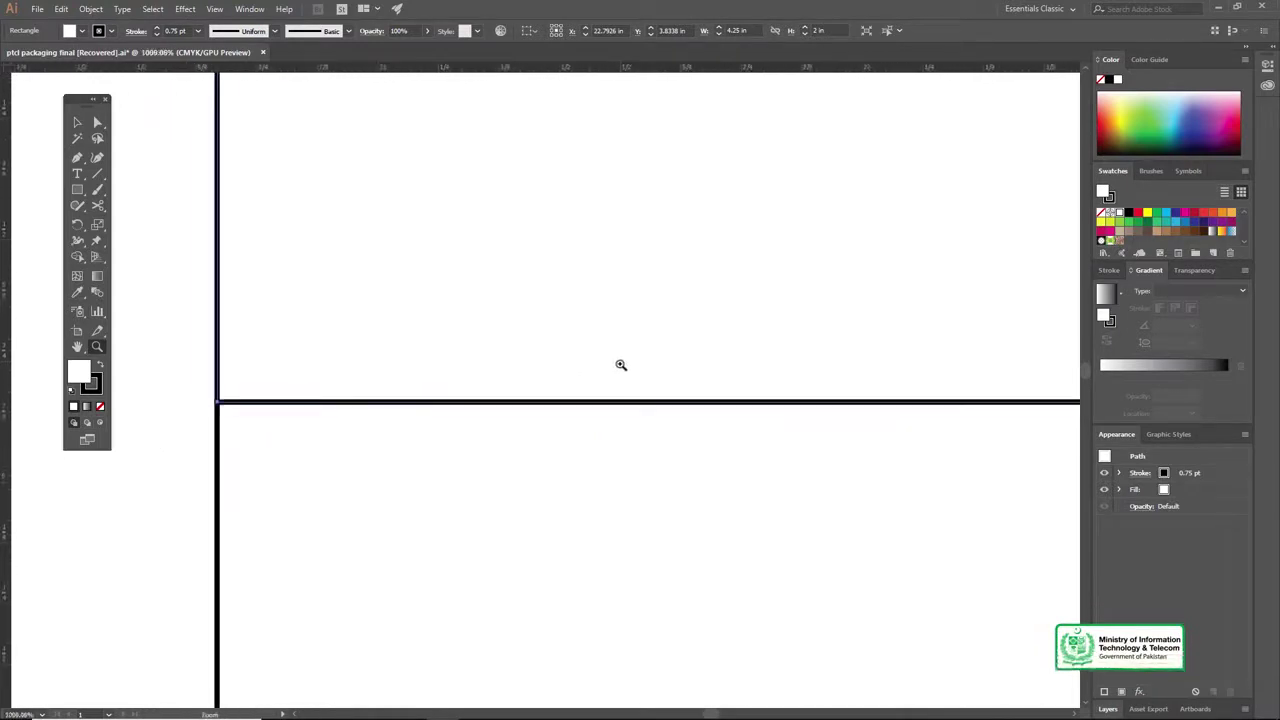
pyautogui.hotkey('ctrl', 'y')
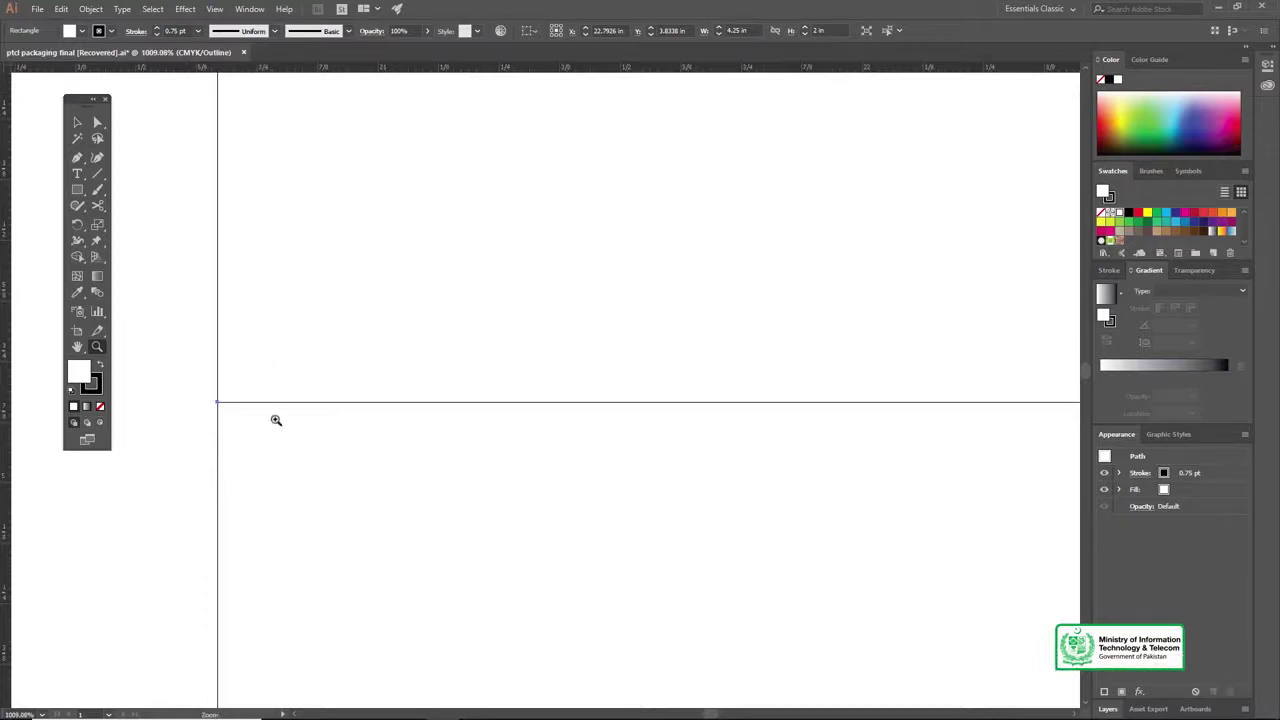
pyautogui.hotkey('ctrl', 'y')
pyautogui.keyDown('alt'); pyautogui.click(598, 325); pyautogui.keyUp('alt')
pyautogui.hotkey('ctrl', '-')
pyautogui.hotkey('ctrl', '-')
pyautogui.hotkey('ctrl', '-')
pyautogui.hotkey('ctrl', '-')
pyautogui.hotkey('ctrl', '-')
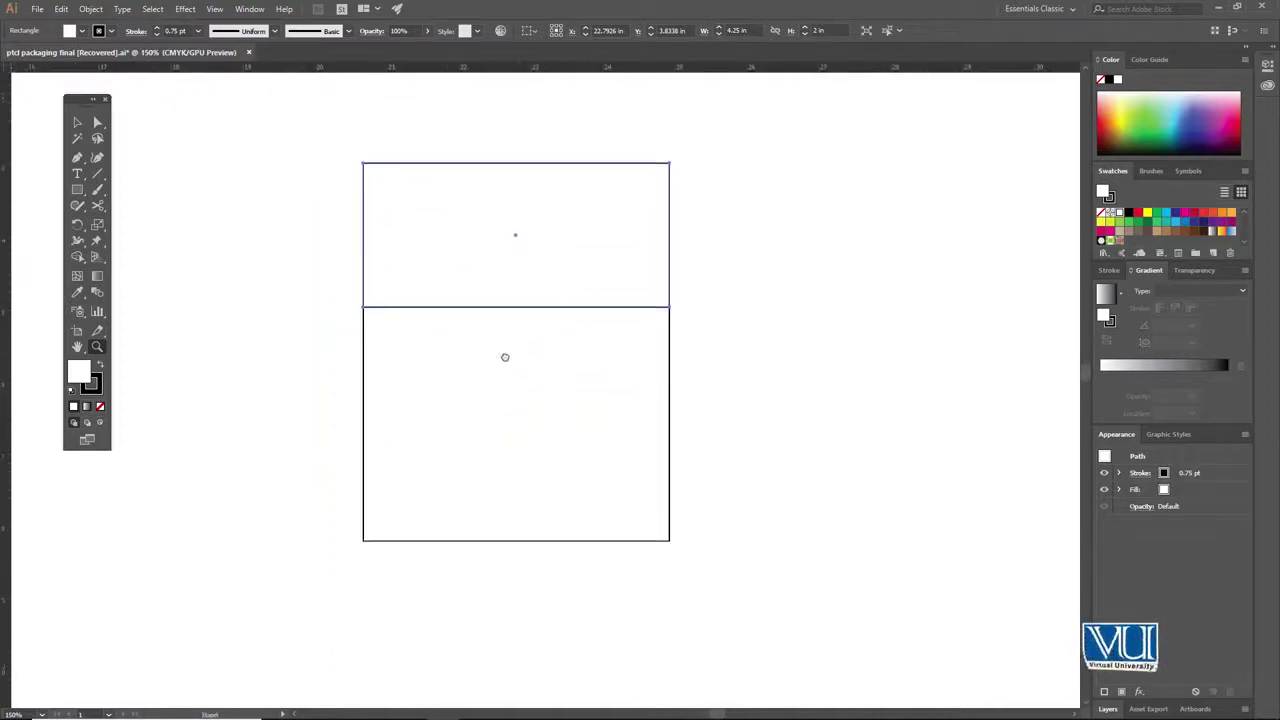
# Select both rectangles and duplicate the pair directly below, so the four panels form one continuous vertical strip
pyautogui.hotkey('ctrl', '-')
pyautogui.click(474, 228)
pyautogui.moveTo(820, 472); pyautogui.dragTo(820, 470)
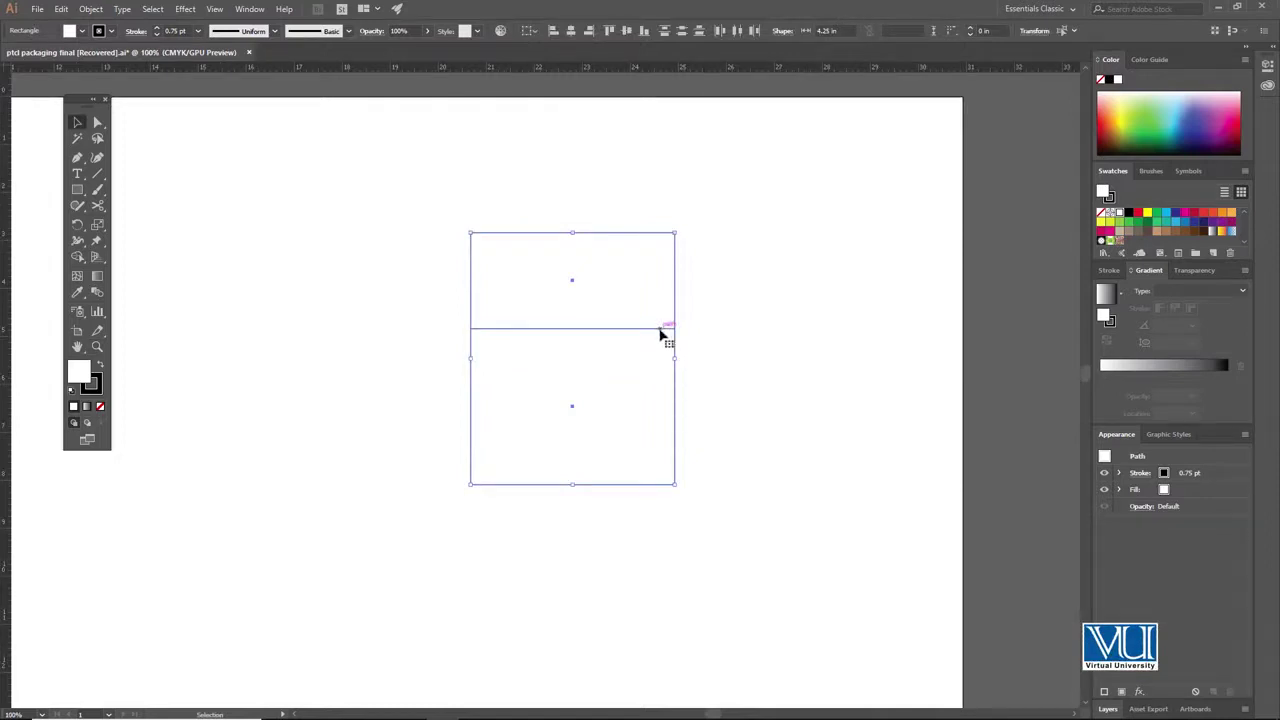
pyautogui.moveTo(703, 290); pyautogui.dragTo(640, 360)
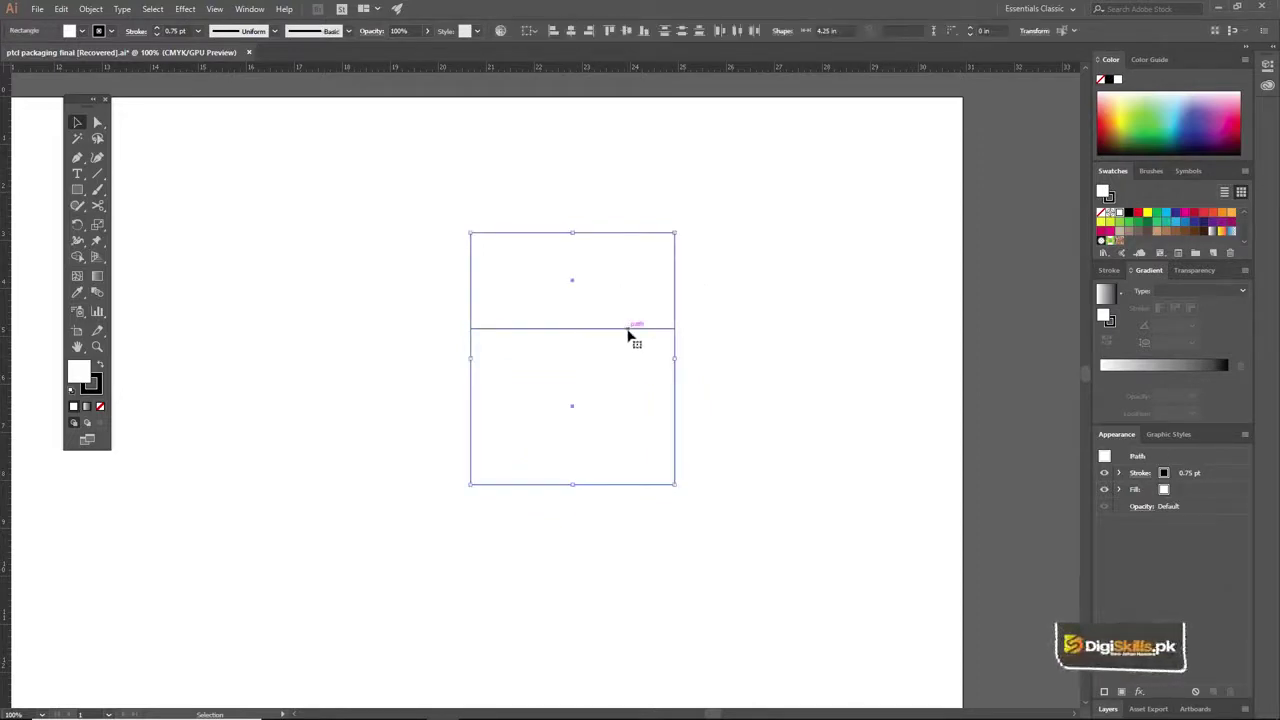
pyautogui.moveTo(634, 369); pyautogui.dragTo(657, 580)
pyautogui.moveTo(698, 492); pyautogui.dragTo(744, 394)
pyautogui.click(722, 397)
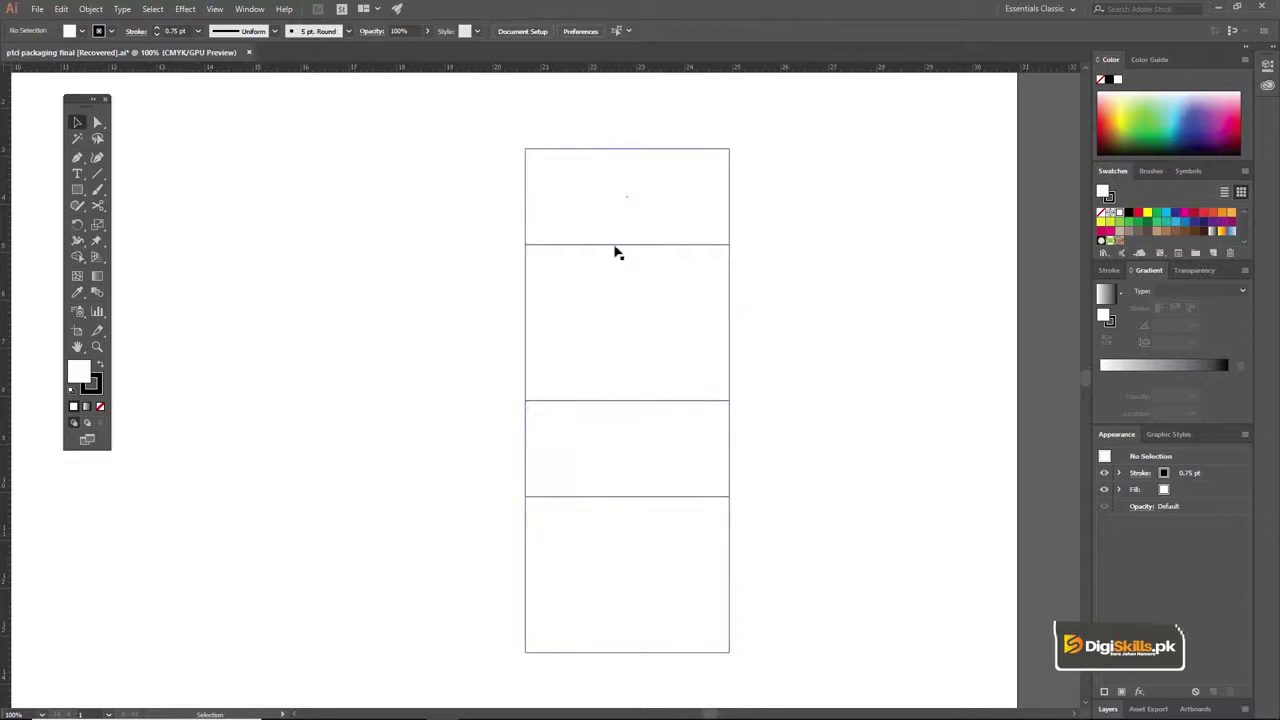
# Duplicate the upper 3.25 in high panel and place the copy against its right side
pyautogui.moveTo(595, 375); pyautogui.dragTo(631, 374)
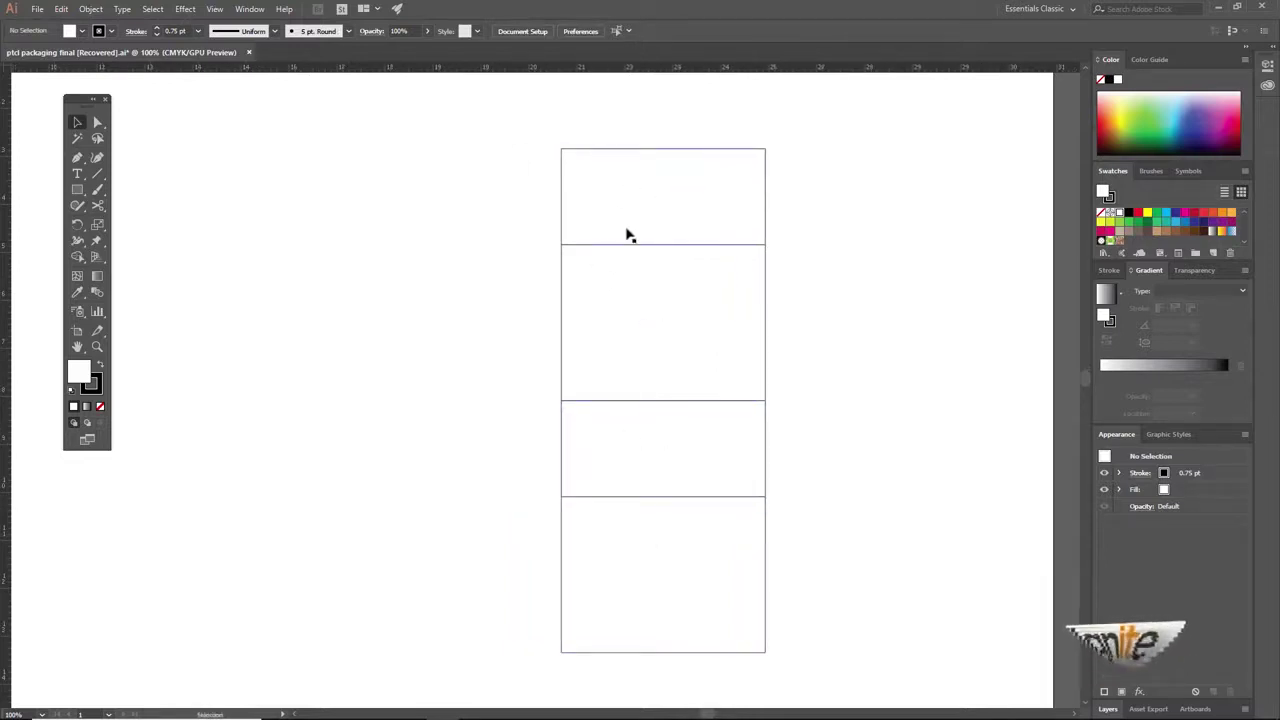
pyautogui.press('z')
pyautogui.click(728, 328)
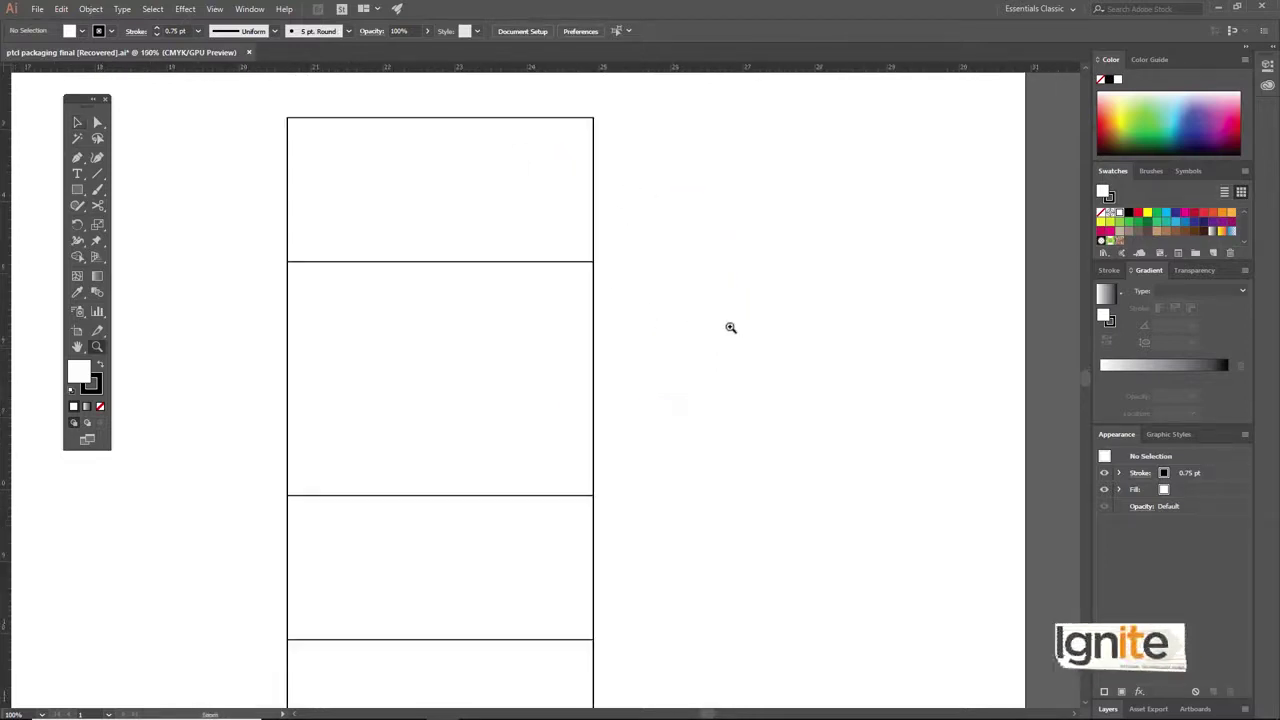
pyautogui.hscroll(-2, 631, 334)
pyautogui.hotkey('ctrl', '-')
pyautogui.moveTo(585, 366); pyautogui.dragTo(629, 311)
pyautogui.hotkey('ctrl', 'space')
pyautogui.click(627, 315)
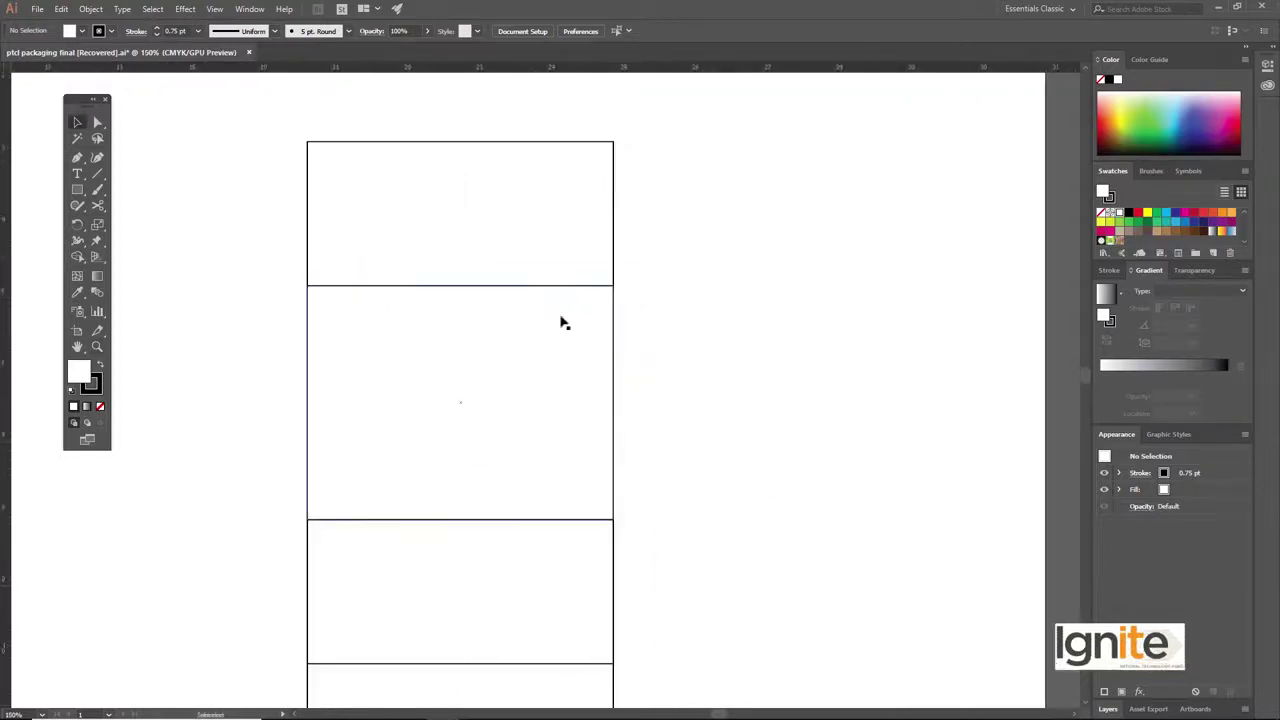
pyautogui.hscroll(-2, 615, 316)
pyautogui.moveTo(582, 264); pyautogui.dragTo(609, 315)
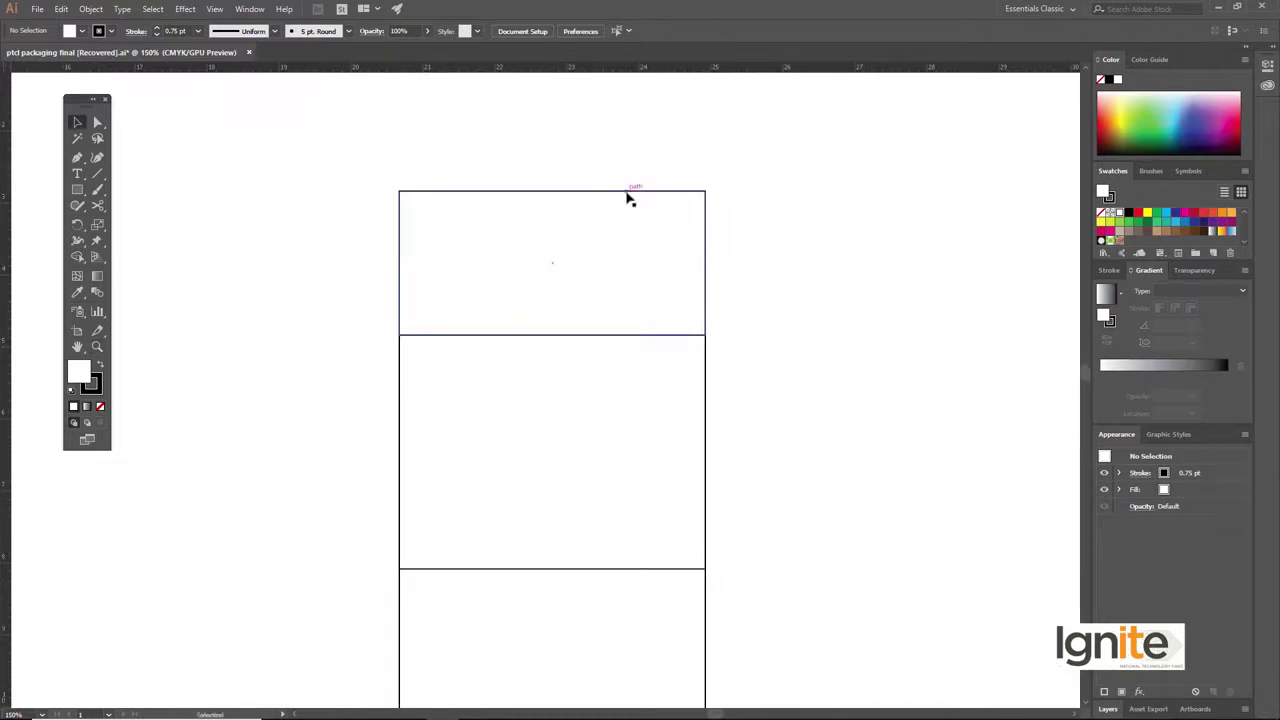
pyautogui.click(706, 372)
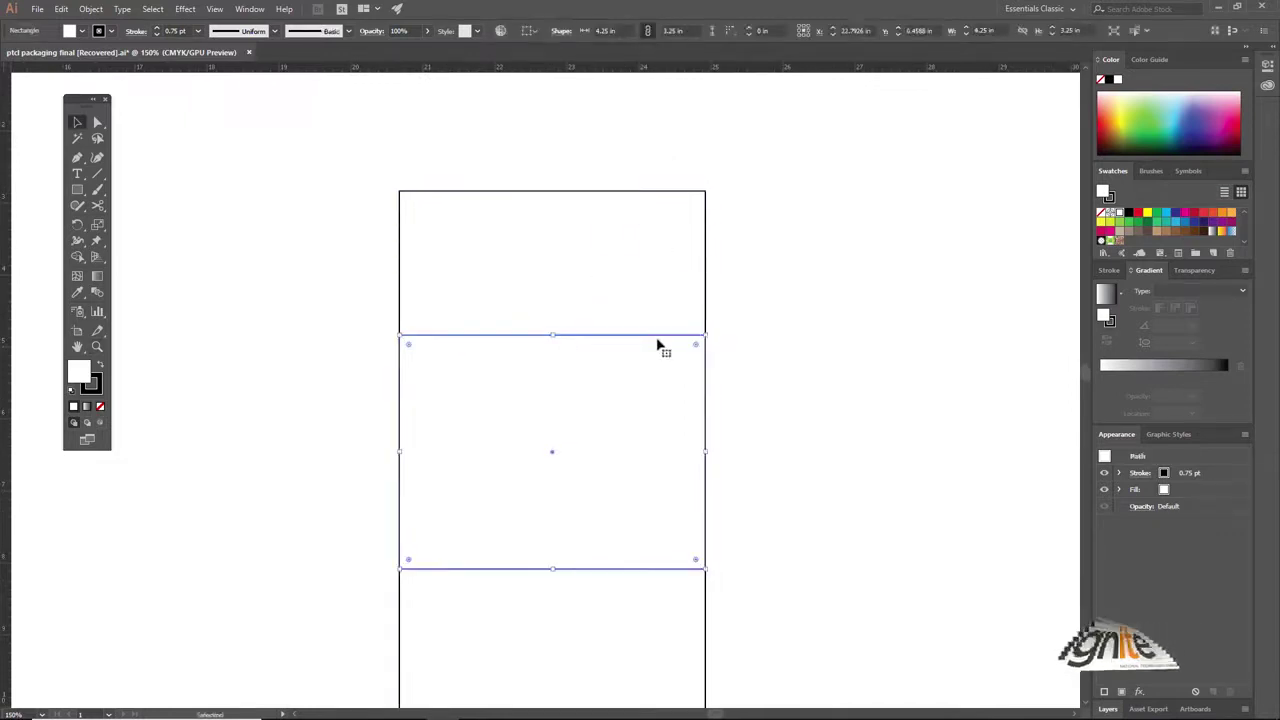
pyautogui.moveTo(634, 342); pyautogui.dragTo(926, 347)
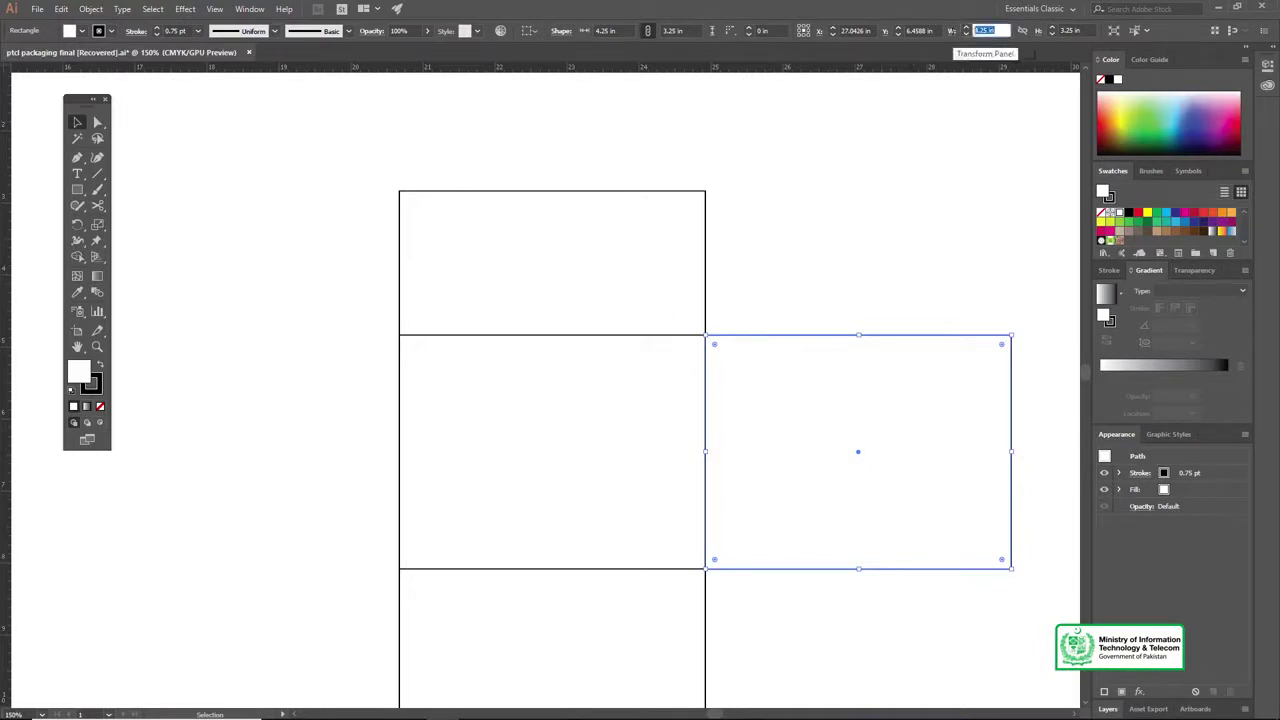
# Set the side copy's width to 2 in and snap it to the right edge of the main panel
pyautogui.write('2')
pyautogui.press('Return')
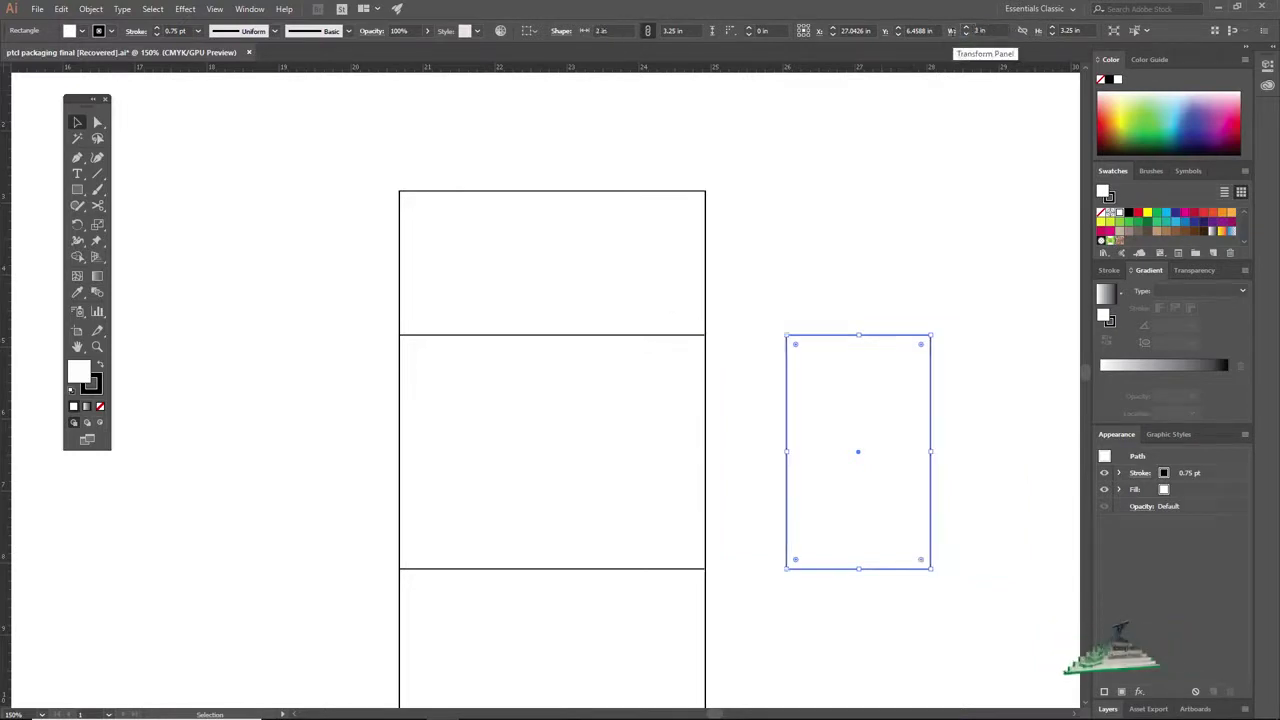
pyautogui.click(766, 212)
pyautogui.click(826, 336)
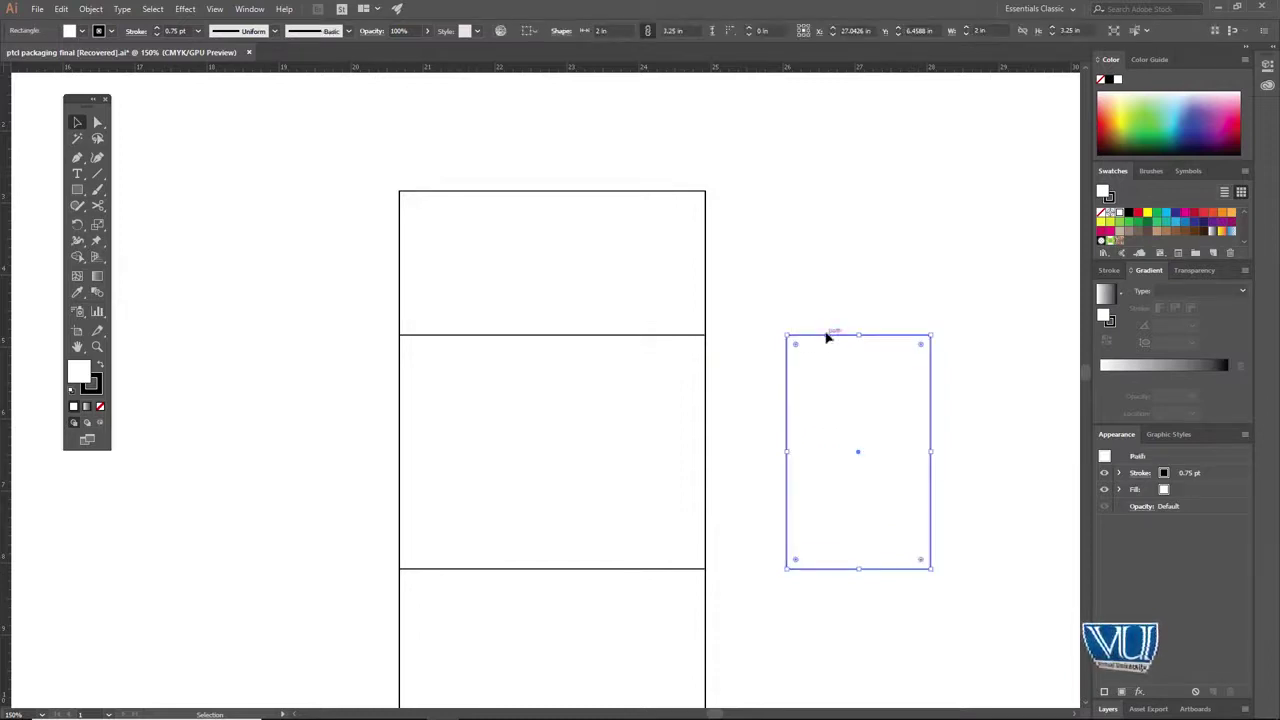
pyautogui.moveTo(820, 340); pyautogui.dragTo(740, 342)
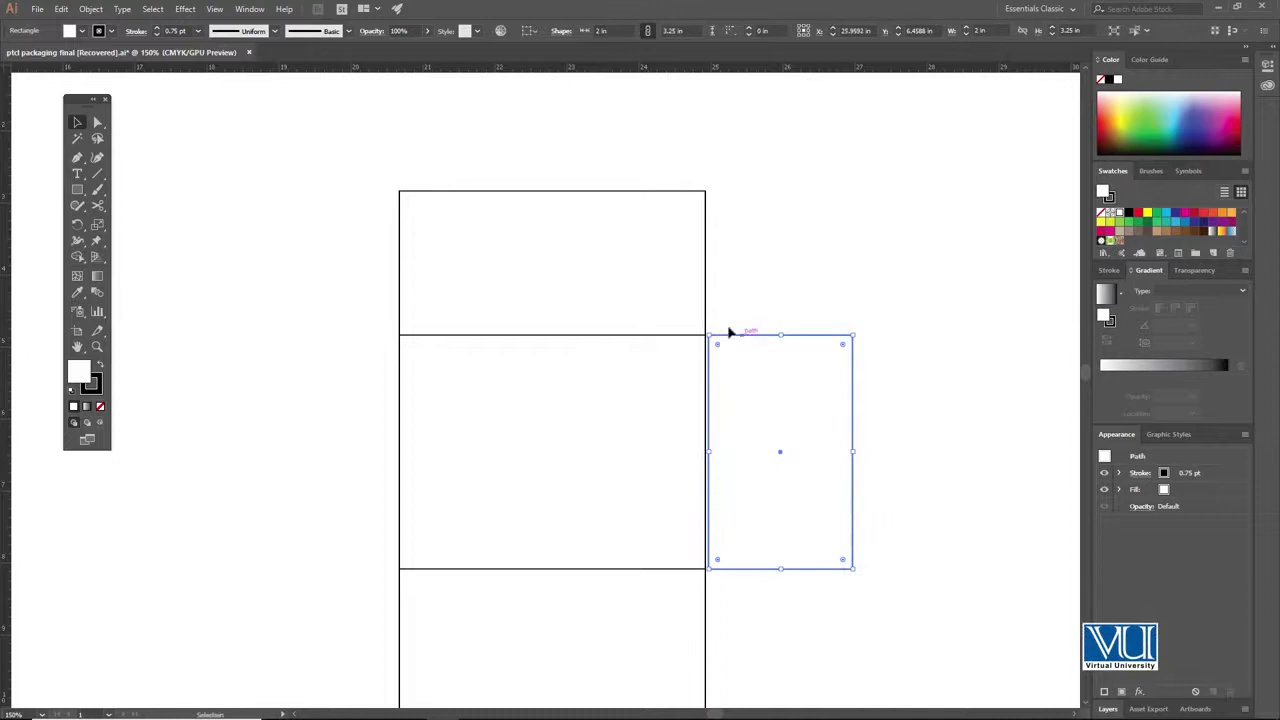
pyautogui.scroll(3, 750, 350)
pyautogui.scroll(3, 758, 366)
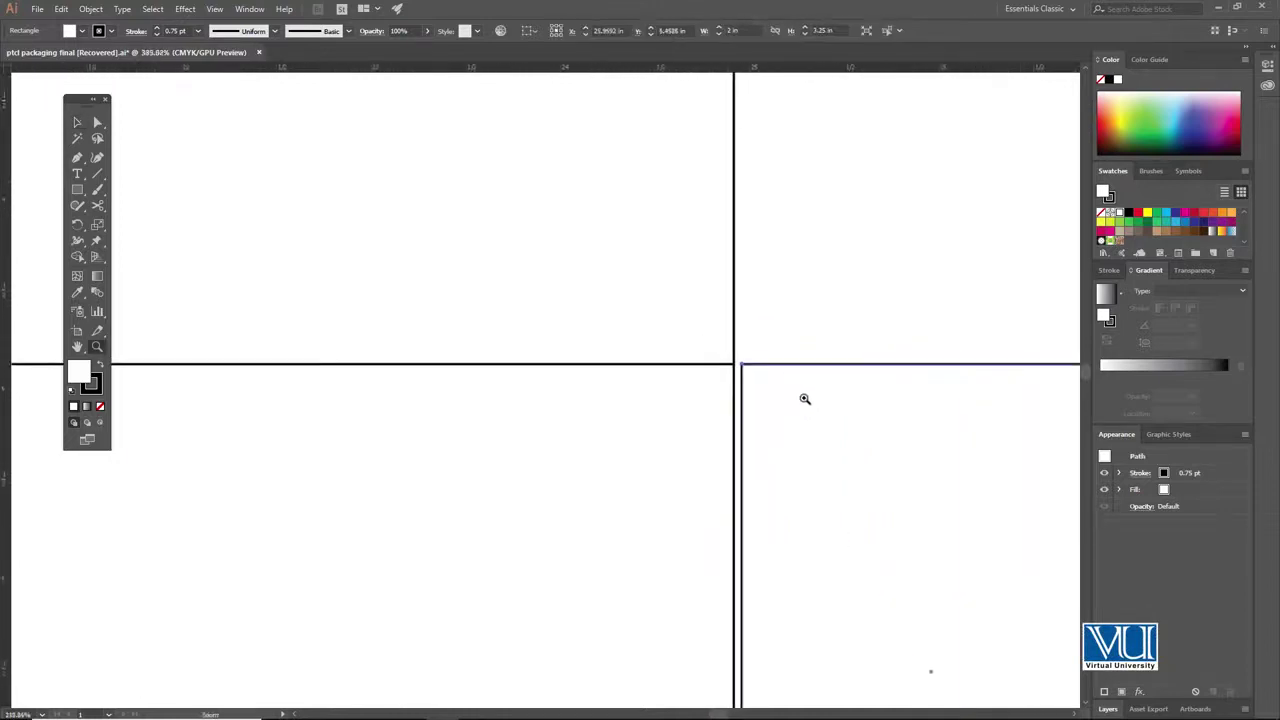
pyautogui.moveTo(782, 369); pyautogui.dragTo(774, 368)
pyautogui.click(777, 346)
# Duplicate the 2 in wide side panel and place the copy against the main panel's left edge
pyautogui.press('z')
pyautogui.keyDown('alt'); pyautogui.click(734, 379); pyautogui.keyUp('alt')
pyautogui.keyDown('alt'); pyautogui.click(727, 373); pyautogui.keyUp('alt')
pyautogui.keyDown('alt'); pyautogui.click(604, 408); pyautogui.keyUp('alt')
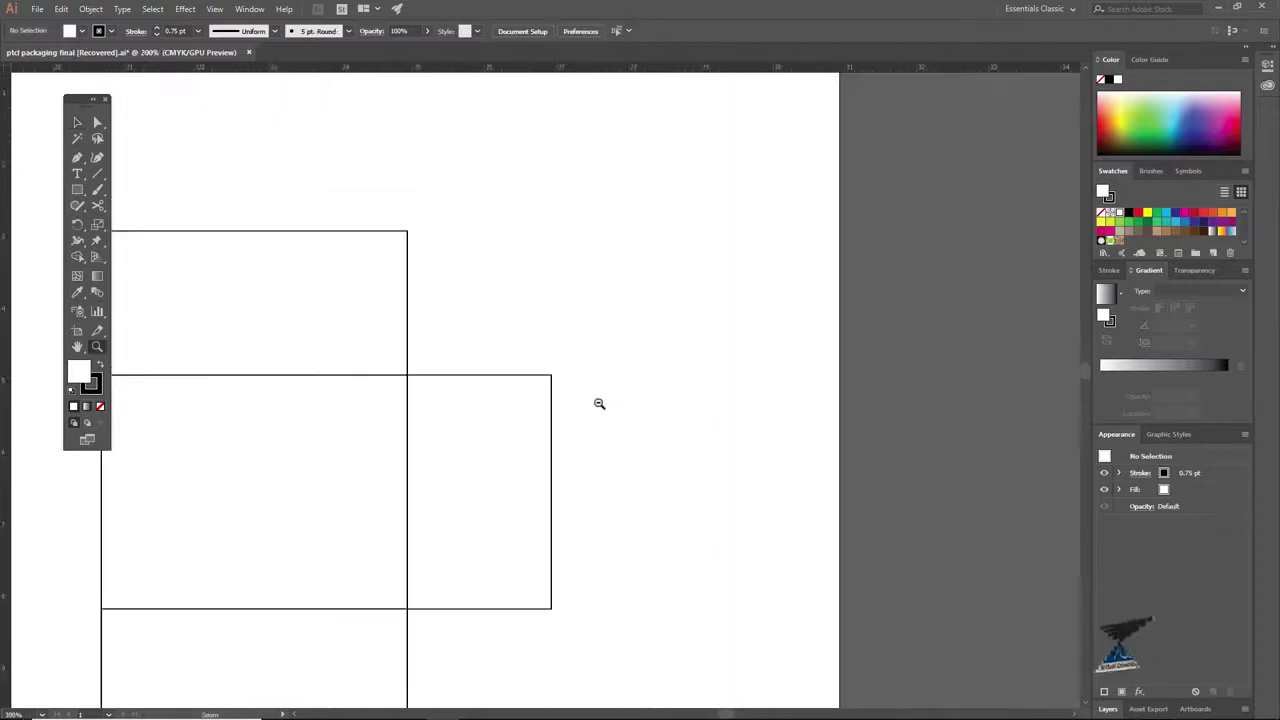
pyautogui.press('v')
pyautogui.moveTo(508, 400); pyautogui.dragTo(395, 256)
pyautogui.click(833, 258)
# Duplicate the topmost 4.25 × 2 in panel and place the copy against its right side
pyautogui.scroll(2, 629, 403)
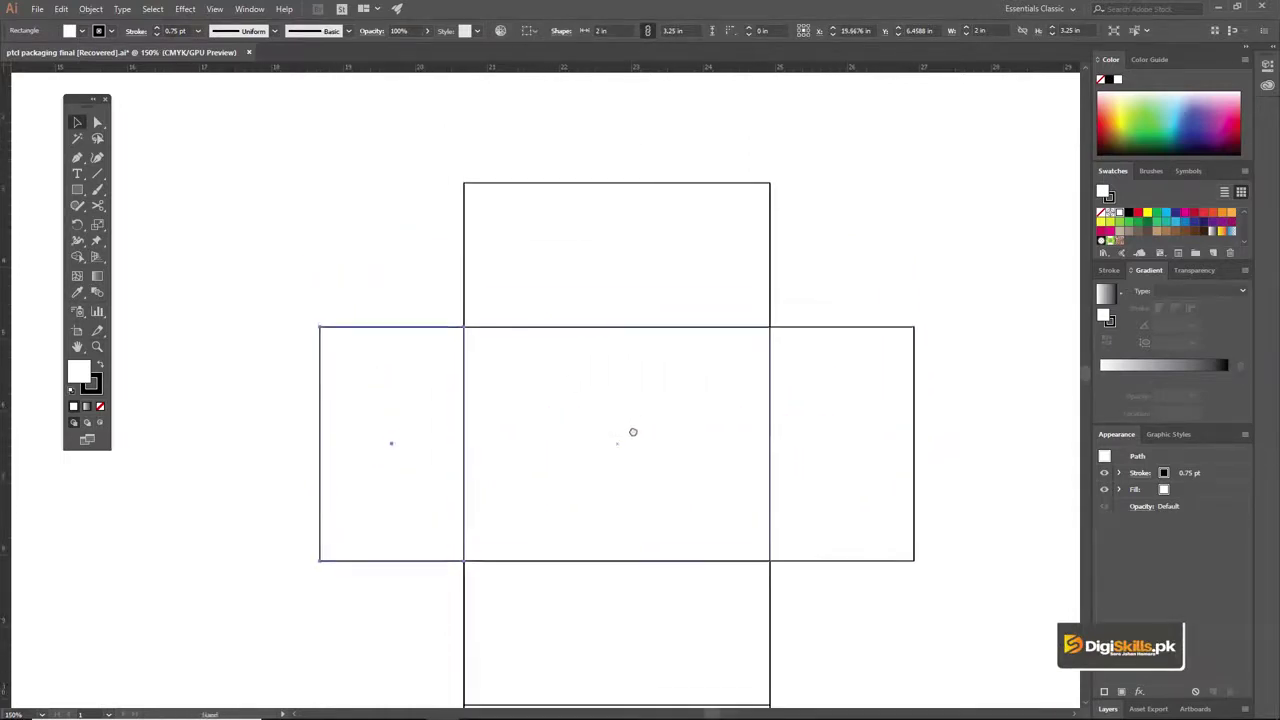
pyautogui.scroll(3, 605, 363)
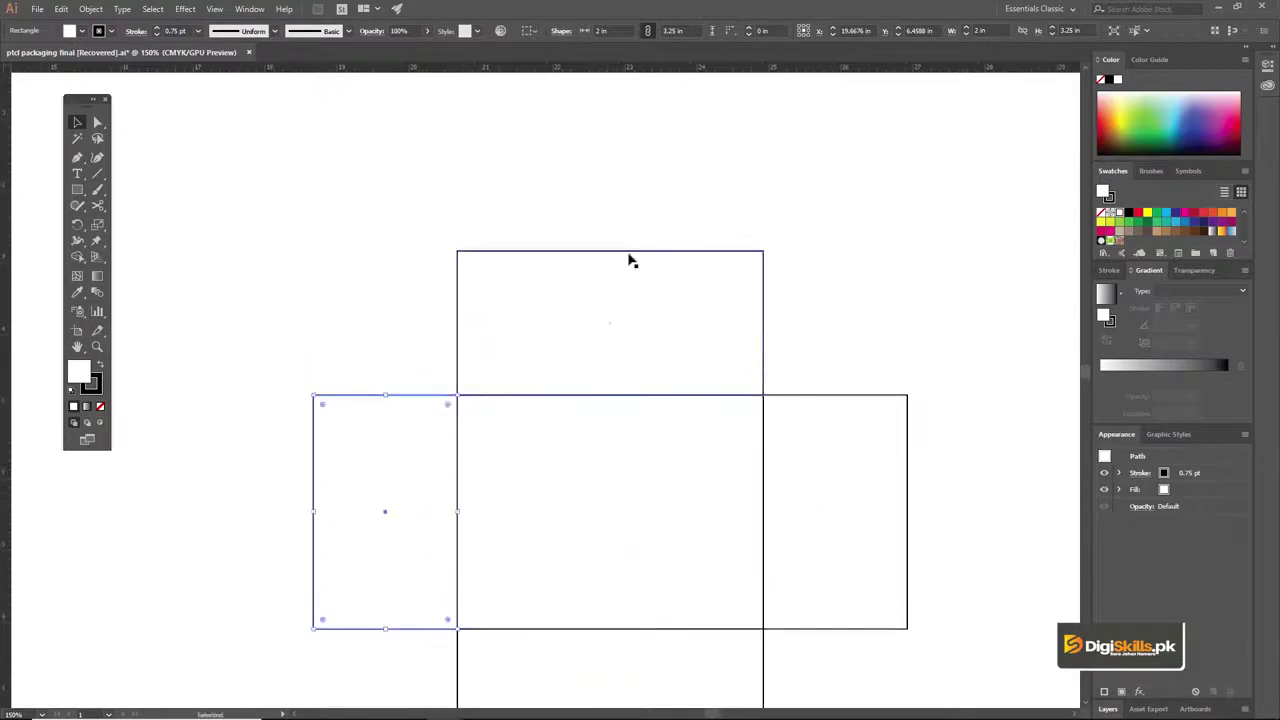
pyautogui.click(629, 254)
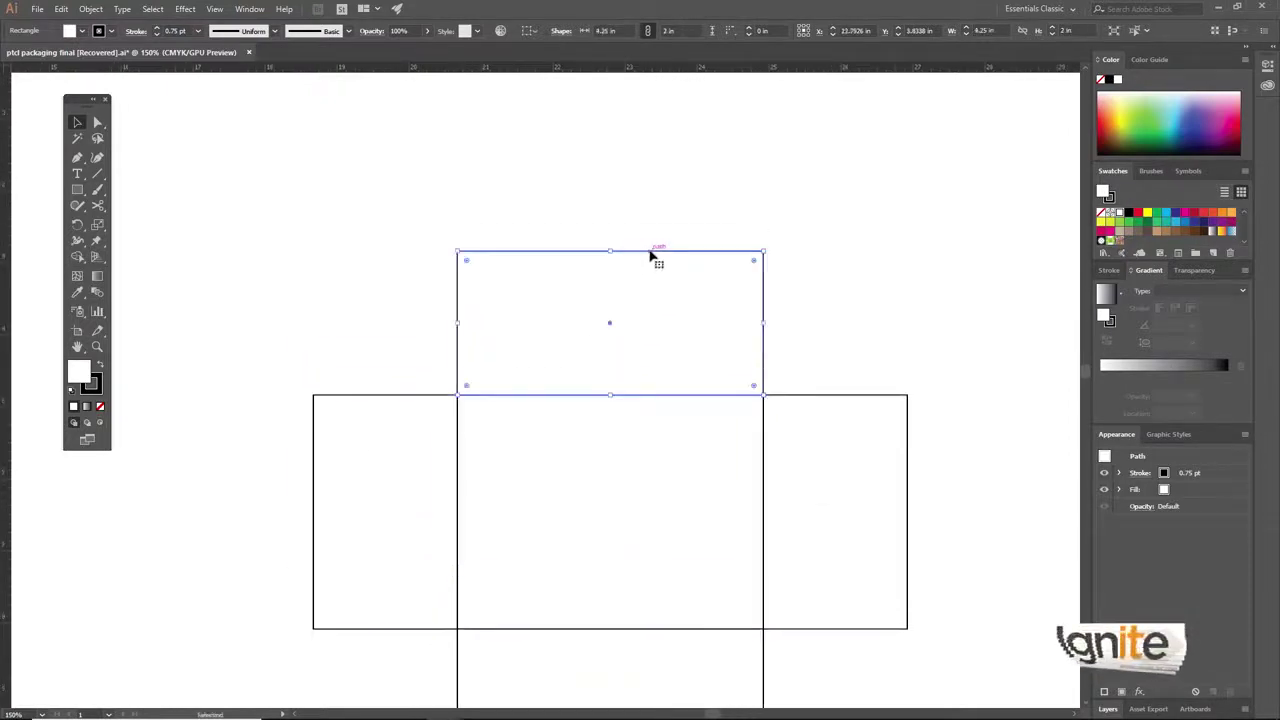
pyautogui.moveTo(650, 257); pyautogui.dragTo(835, 252)
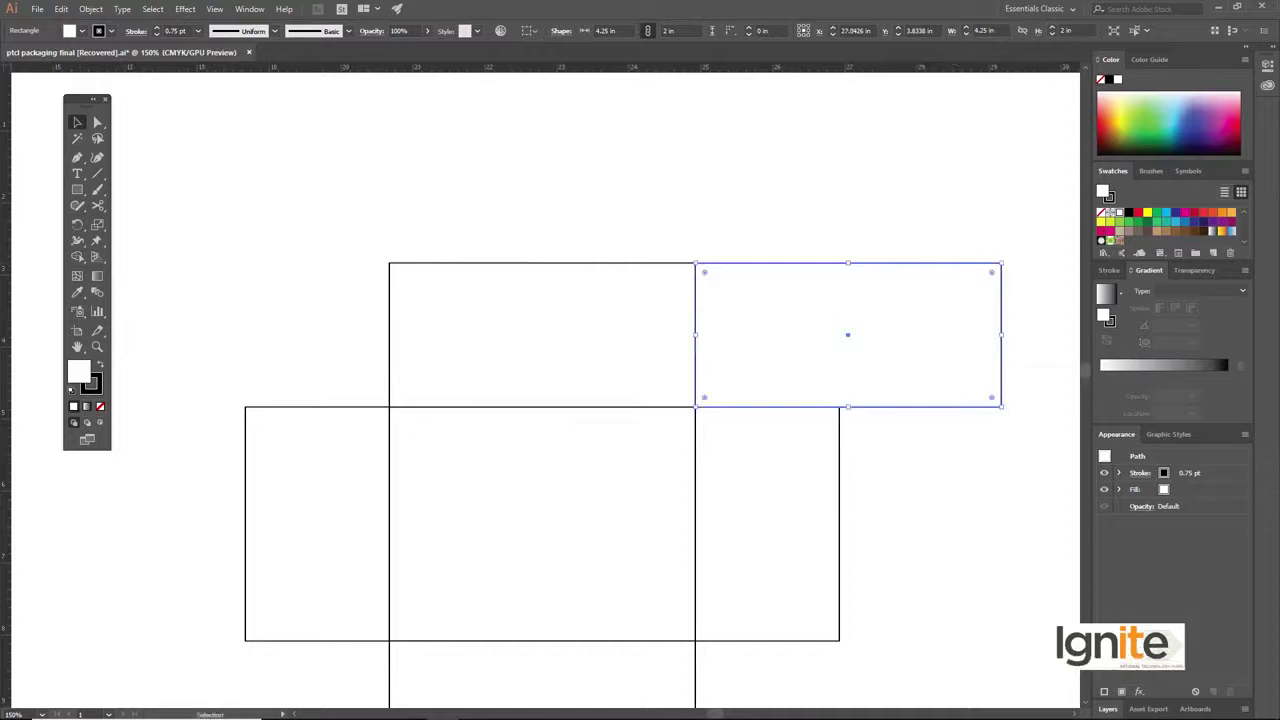
# Set the copied flap's width to 1.25 in and move it against the top panel's right edge
pyautogui.write('1.25')
pyautogui.press('Return')
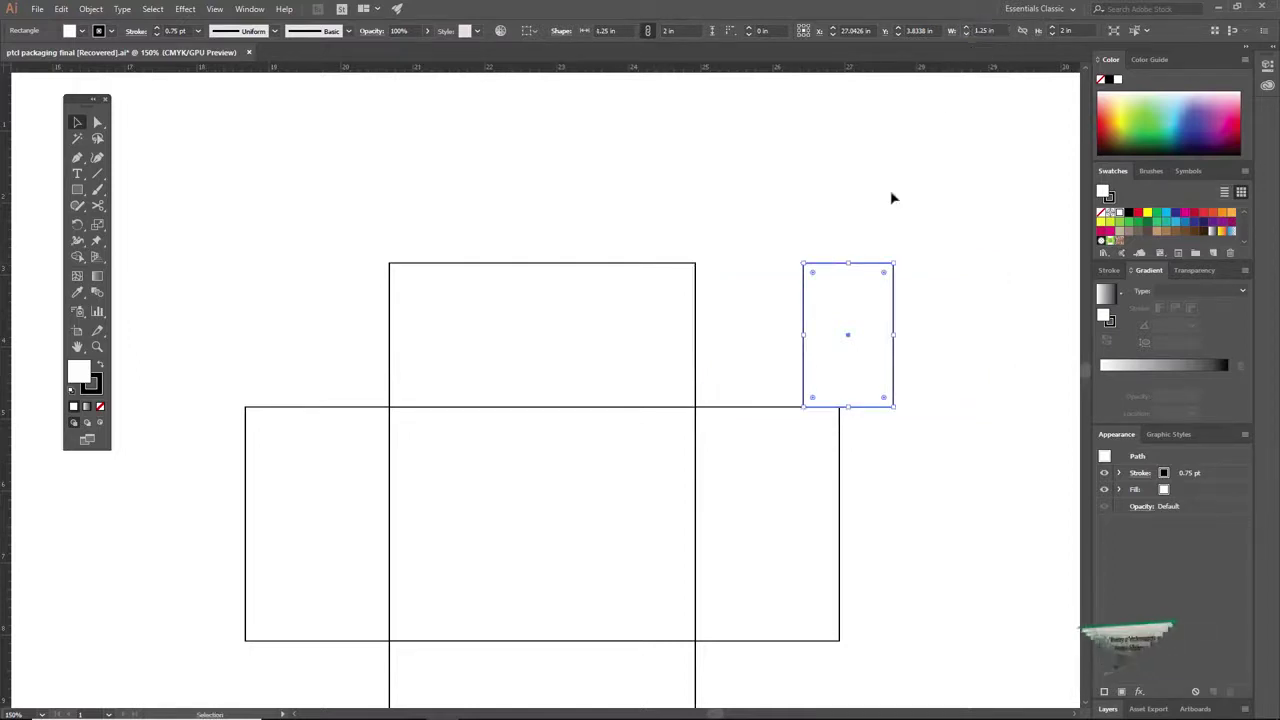
pyautogui.moveTo(883, 266); pyautogui.dragTo(769, 274)
# Duplicate the 1.25 in wide flap and place the copy against the top panel's left edge
pyautogui.hscroll(-2, 769, 277)
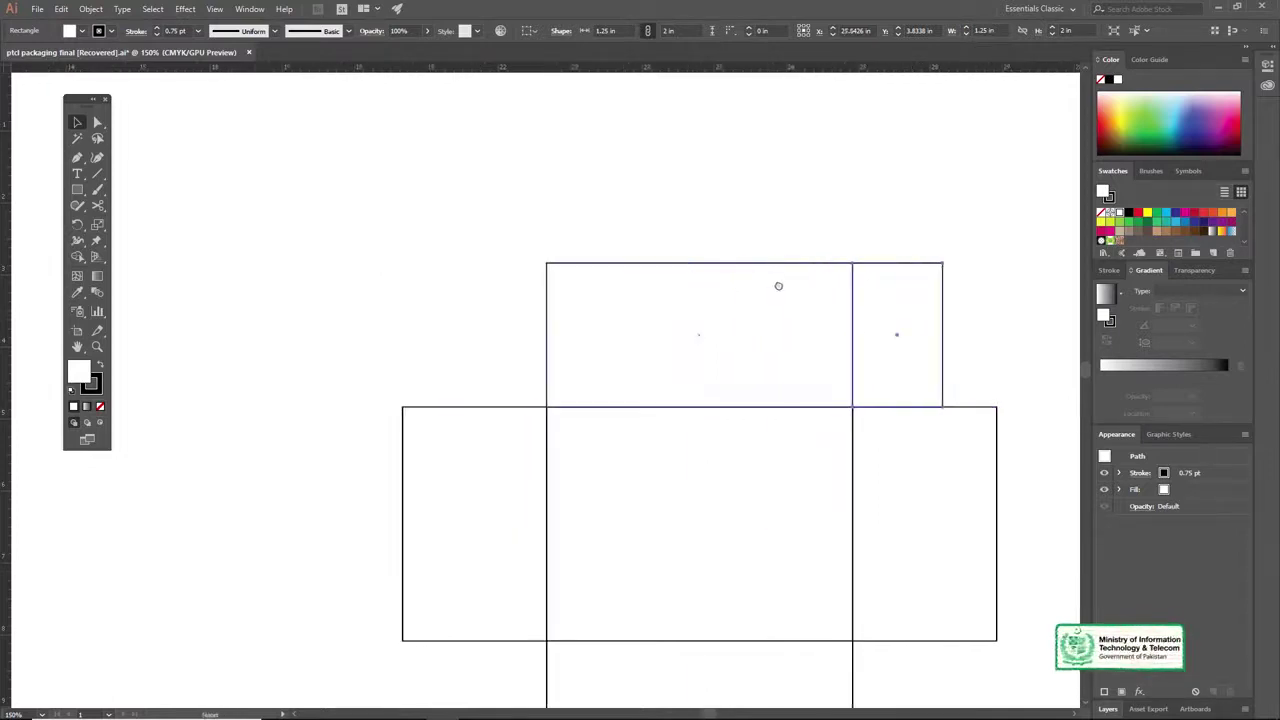
pyautogui.moveTo(874, 268); pyautogui.dragTo(475, 278)
pyautogui.moveTo(699, 289); pyautogui.dragTo(574, 180)
pyautogui.keyDown('ctrl'); pyautogui.keyDown('alt'); pyautogui.click(633, 378); pyautogui.keyUp('alt'); pyautogui.keyUp('ctrl')
pyautogui.moveTo(587, 347); pyautogui.dragTo(658, 275)
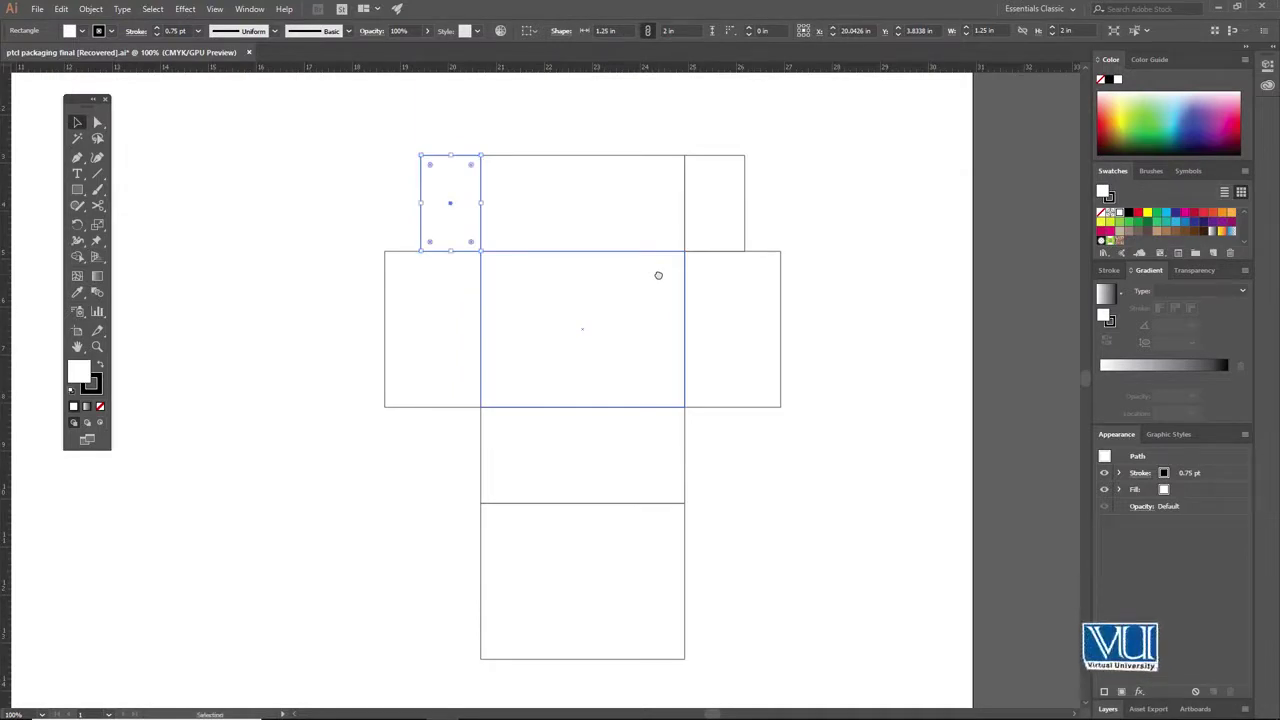
# Group the two 1.25 in flaps and duplicate the group downward onto both sides of the lower 2 in high panel
pyautogui.moveTo(666, 271); pyautogui.dragTo(674, 283)
pyautogui.click(728, 172)
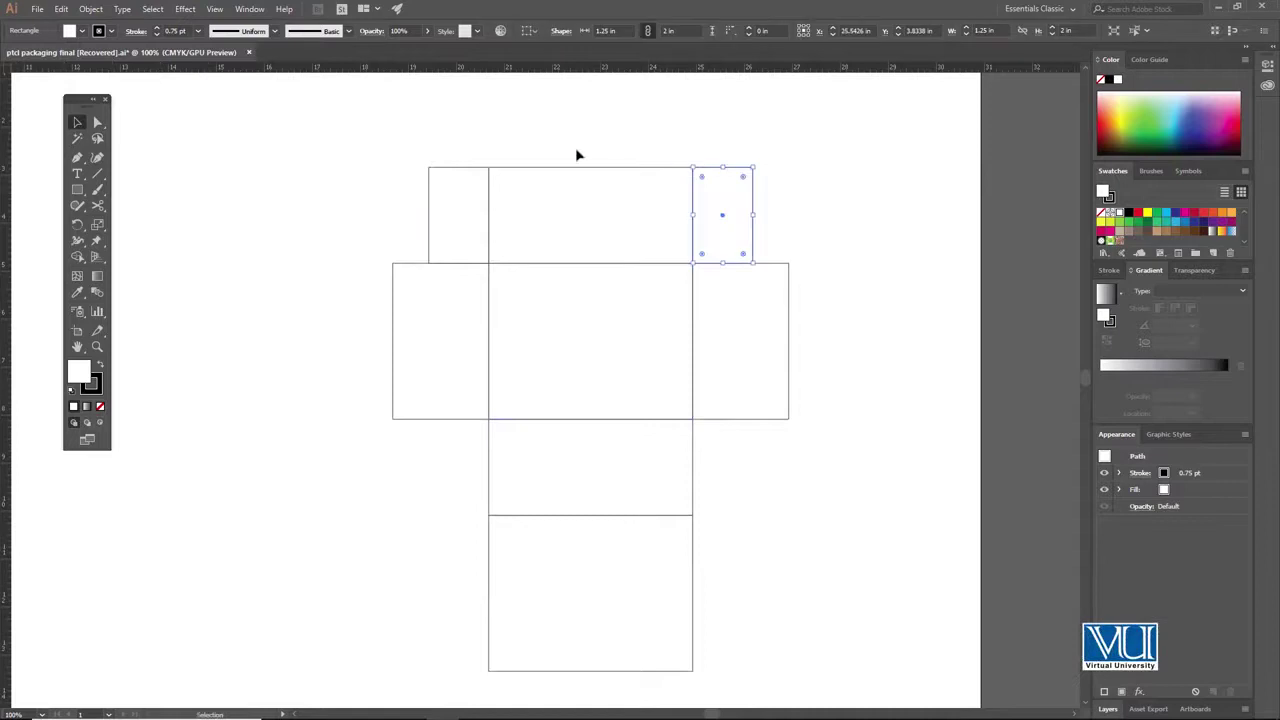
pyautogui.keyDown('shift'); pyautogui.click(455, 197); pyautogui.keyUp('shift')
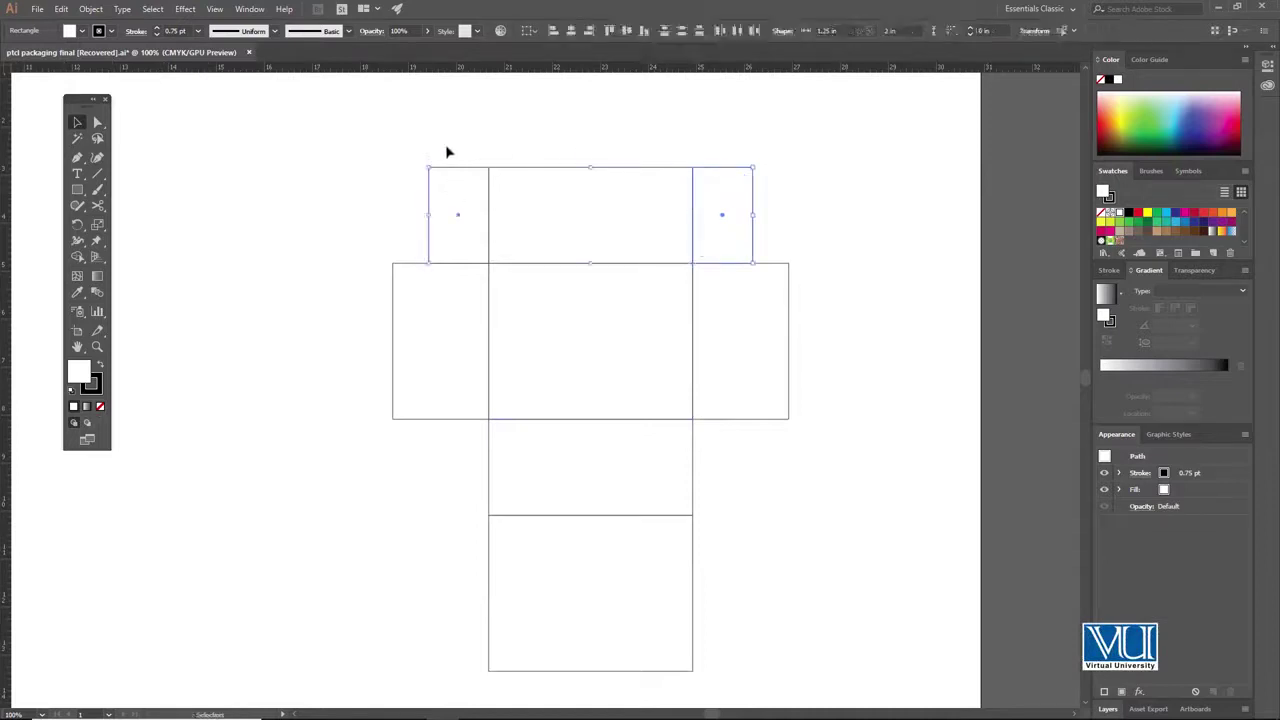
pyautogui.hotkey('ctrl', 'g')
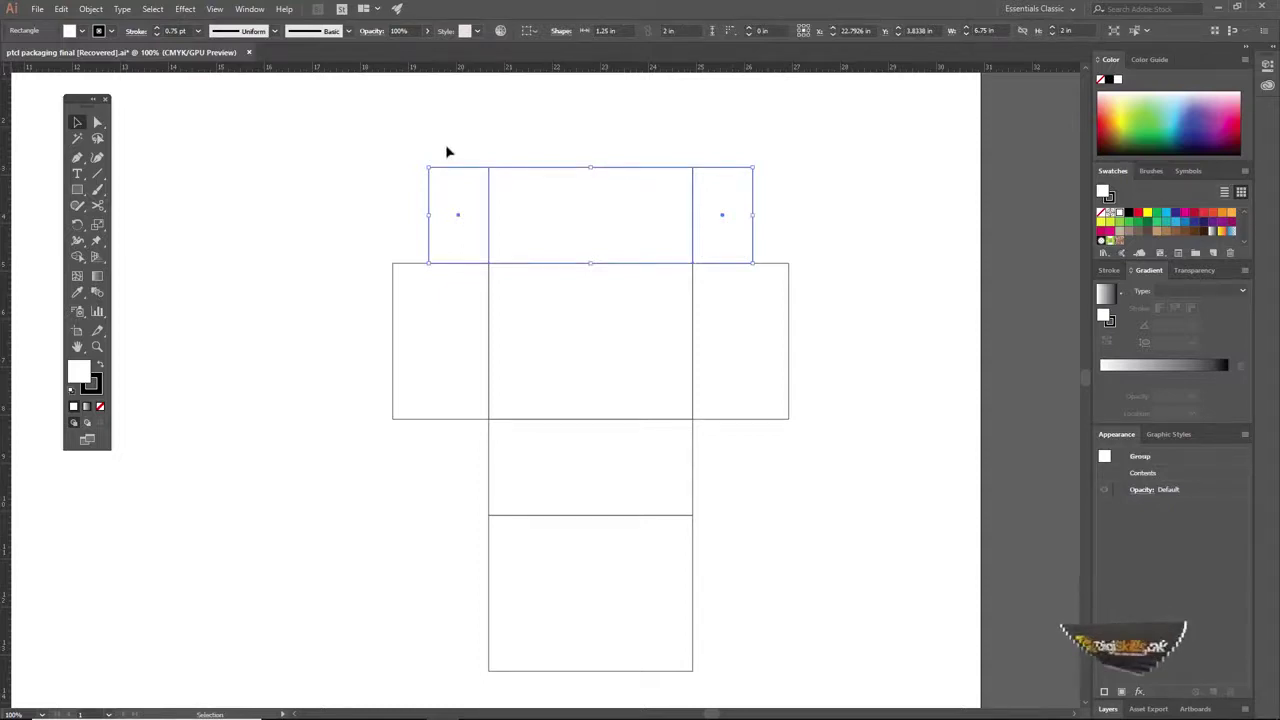
pyautogui.moveTo(469, 170); pyautogui.dragTo(447, 427)
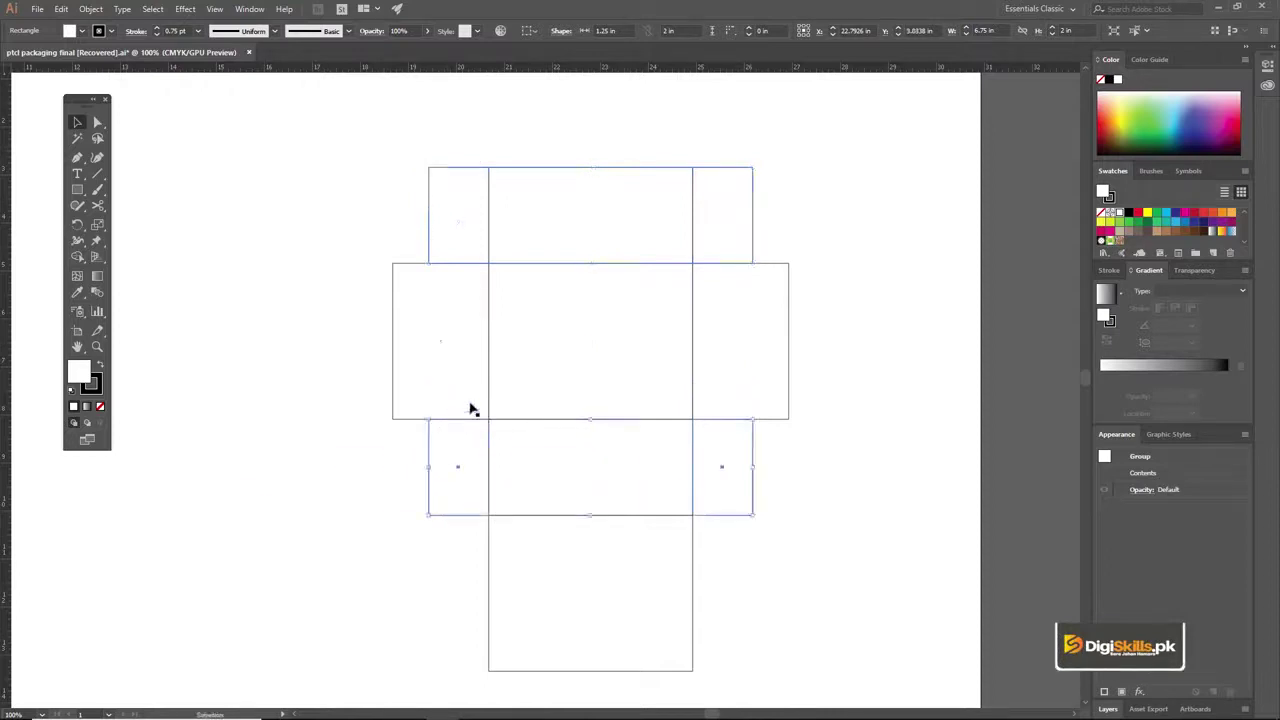
pyautogui.click(737, 464)
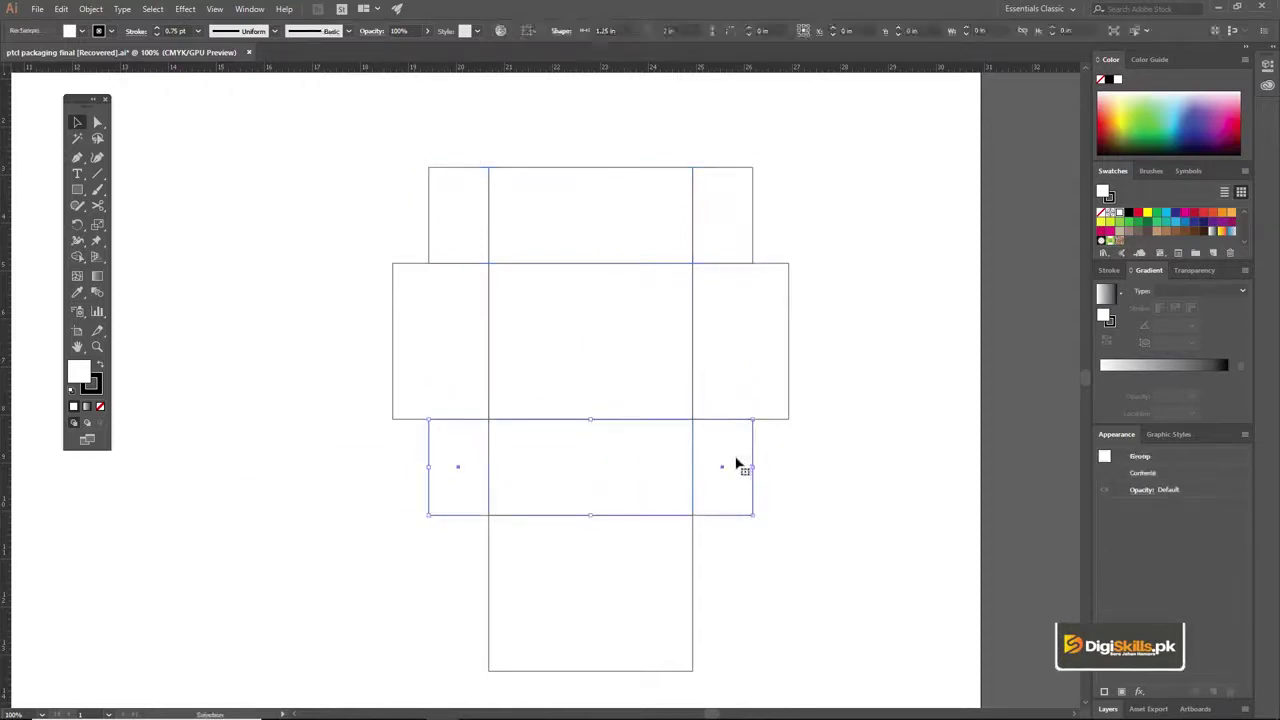
# Ungroup the upper pair of 1.25 in wide flaps and clear the selection
pyautogui.click(732, 212)
pyautogui.hotkey('ctrl', 'shift', 'g')
pyautogui.hotkey('ctrl', 'shift', 'a')
# Duplicate the 2 × 3.25 in right side panel and place the copy against its right edge
pyautogui.moveTo(600, 340); pyautogui.dragTo(590, 320)
pyautogui.keyDown('ctrl'); pyautogui.keyDown('alt'); pyautogui.click(584, 517); pyautogui.keyUp('alt'); pyautogui.keyUp('ctrl')
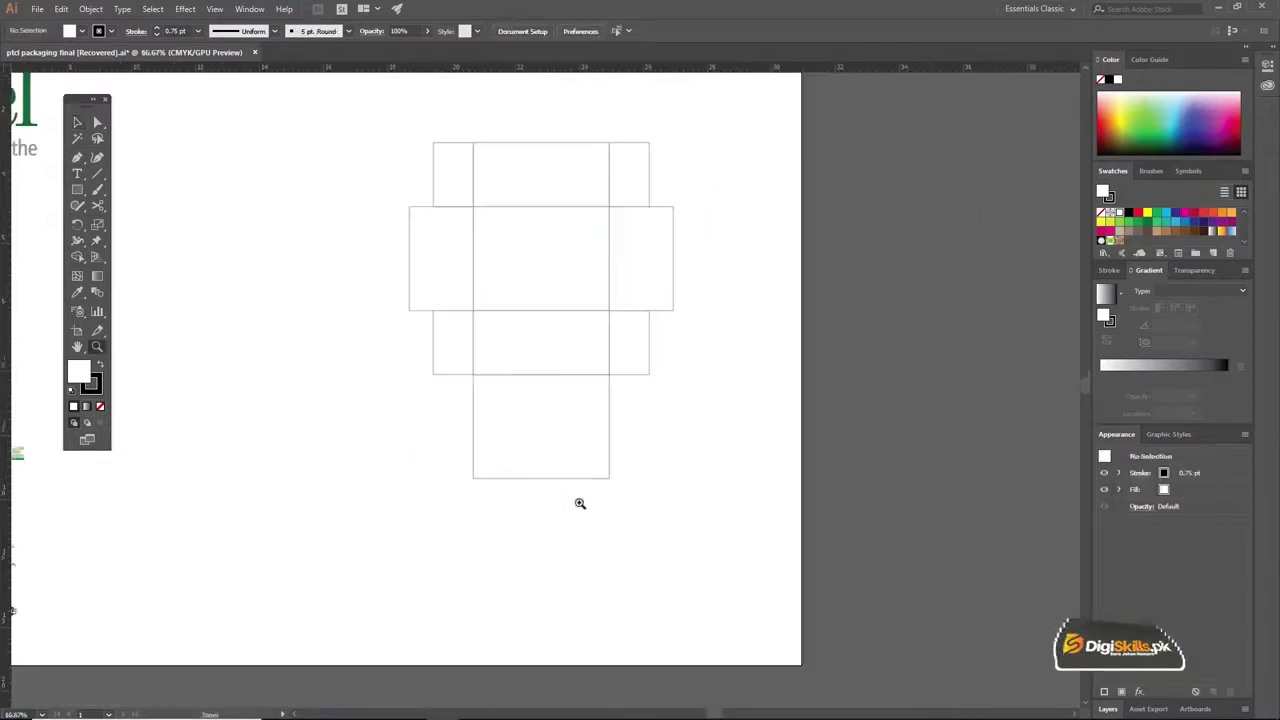
pyautogui.moveTo(563, 377); pyautogui.dragTo(573, 417)
pyautogui.keyDown('ctrl'); pyautogui.click(553, 450); pyautogui.keyUp('ctrl')
pyautogui.moveTo(545, 362); pyautogui.dragTo(560, 449)
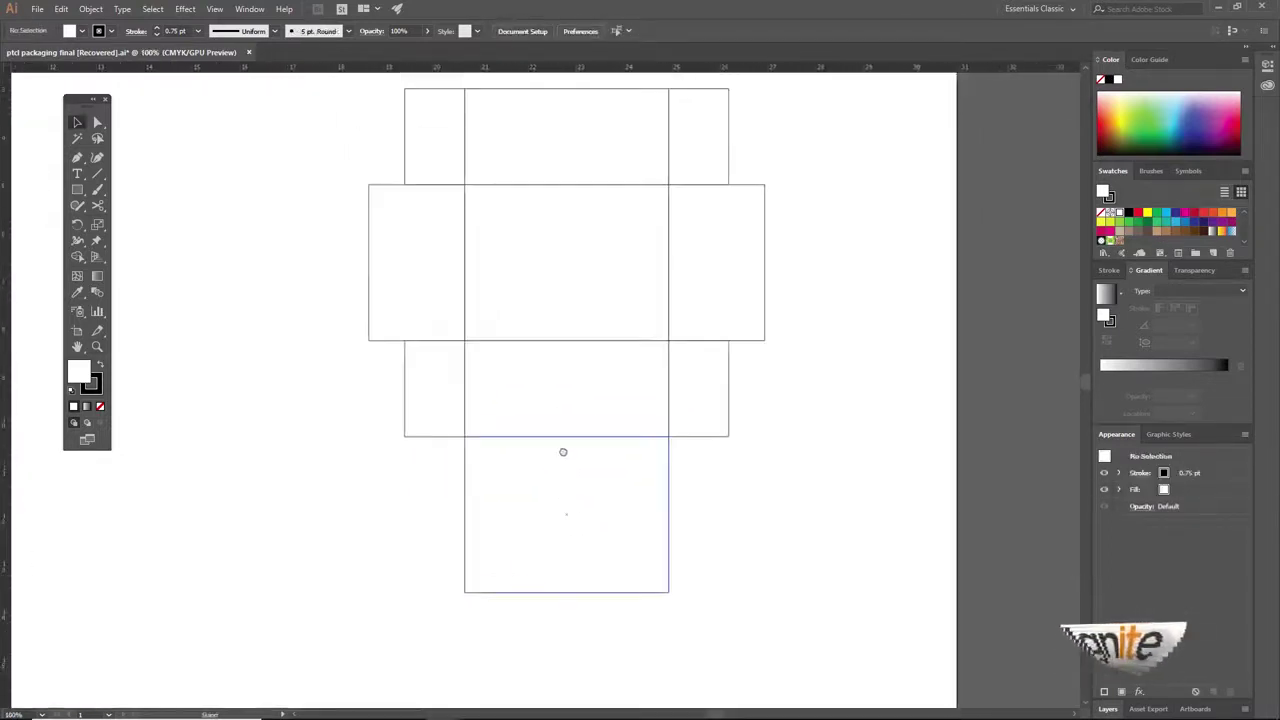
pyautogui.click(764, 215)
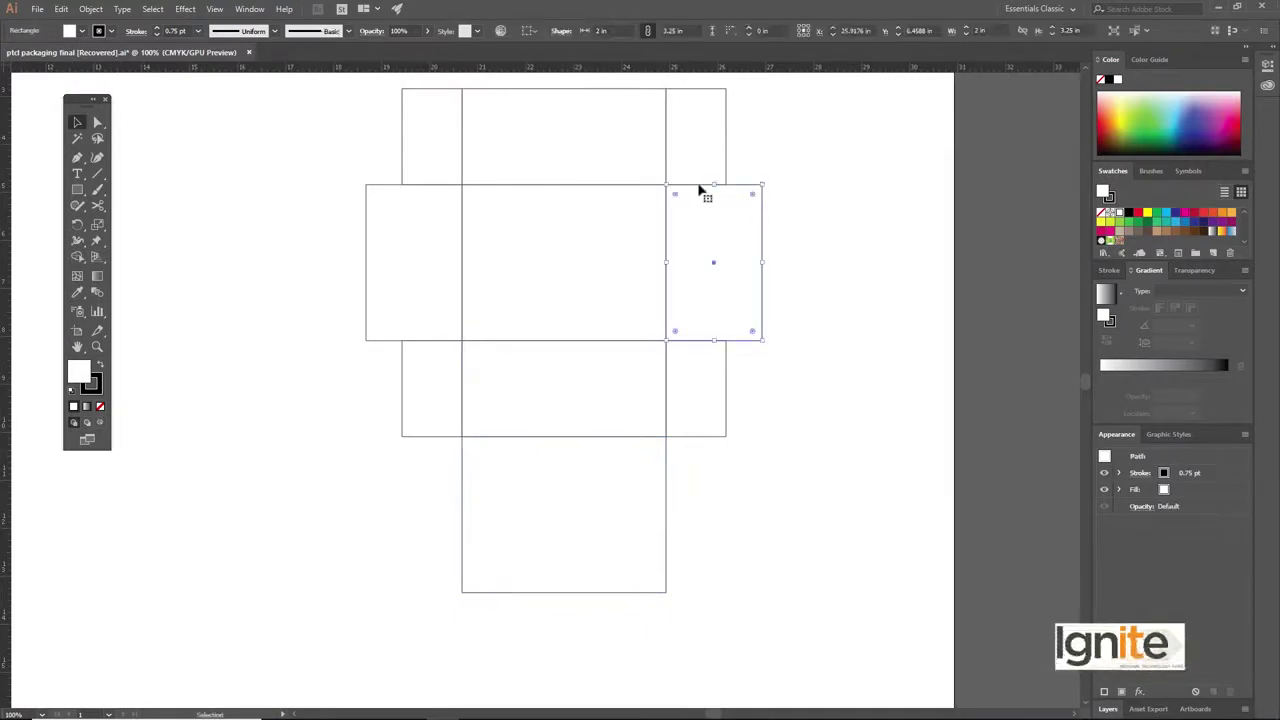
pyautogui.moveTo(700, 188); pyautogui.dragTo(794, 197)
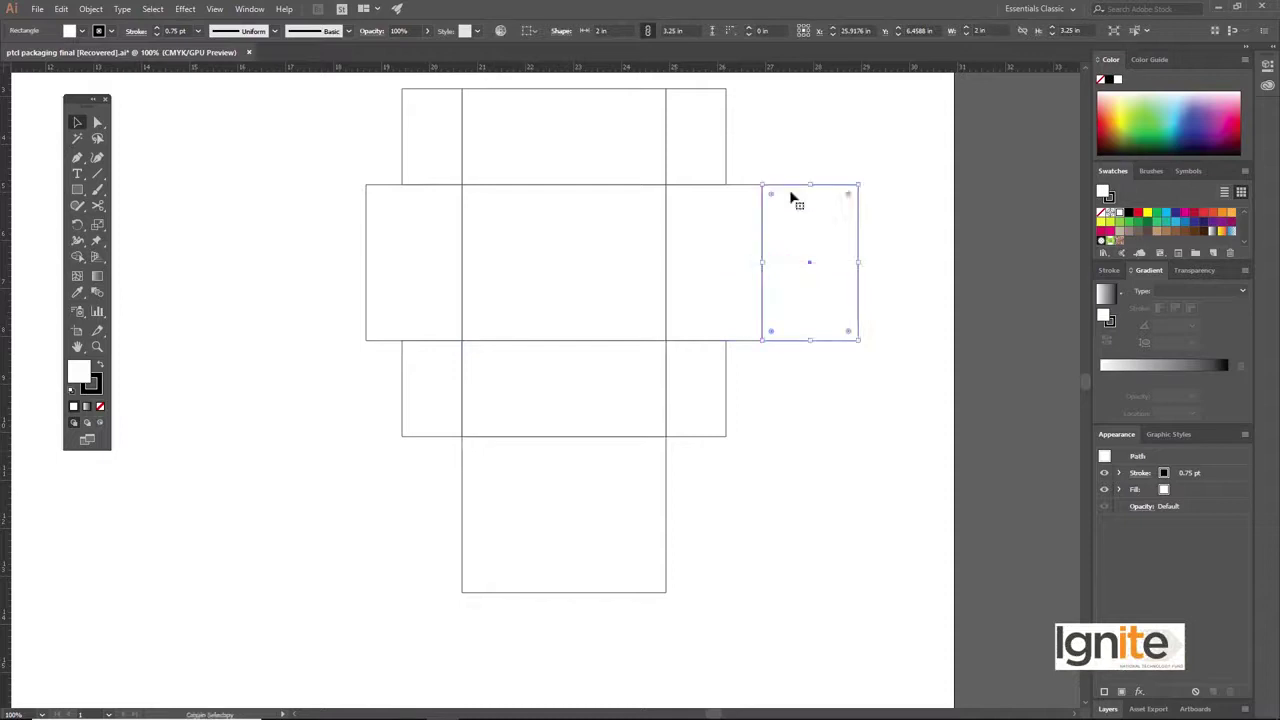
# Set the copied side panel's width to 0.5 in and move it against the right side panel's outer edge
pyautogui.keyDown('ctrl'); pyautogui.click(790, 230); pyautogui.keyUp('ctrl')
pyautogui.click(560, 367)
pyautogui.moveTo(560, 370); pyautogui.dragTo(683, 298)
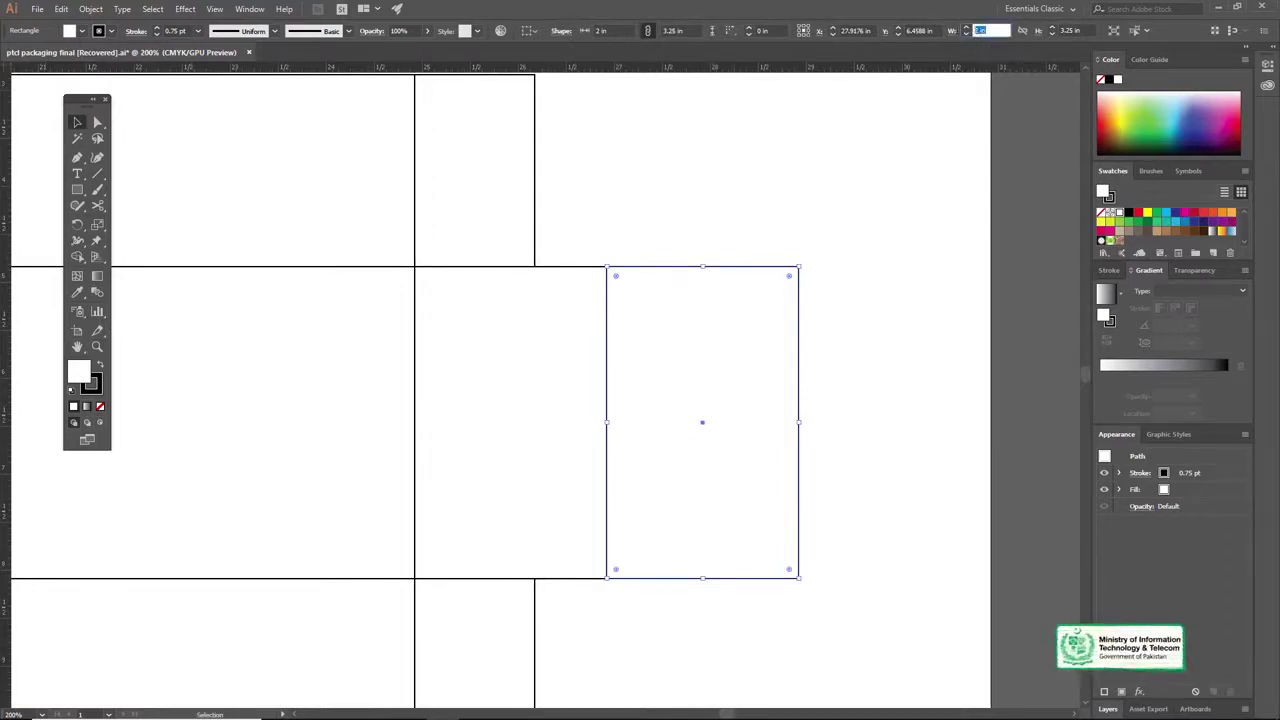
pyautogui.press('Return')
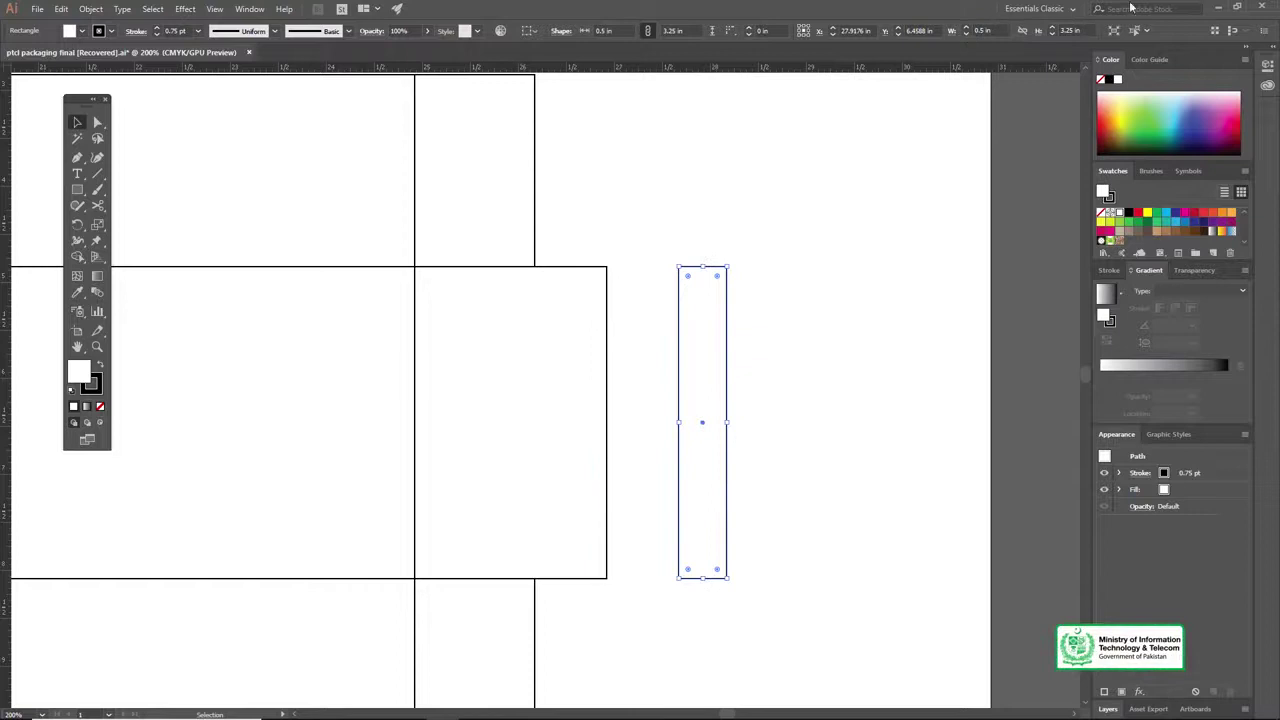
pyautogui.moveTo(712, 271); pyautogui.dragTo(647, 275)
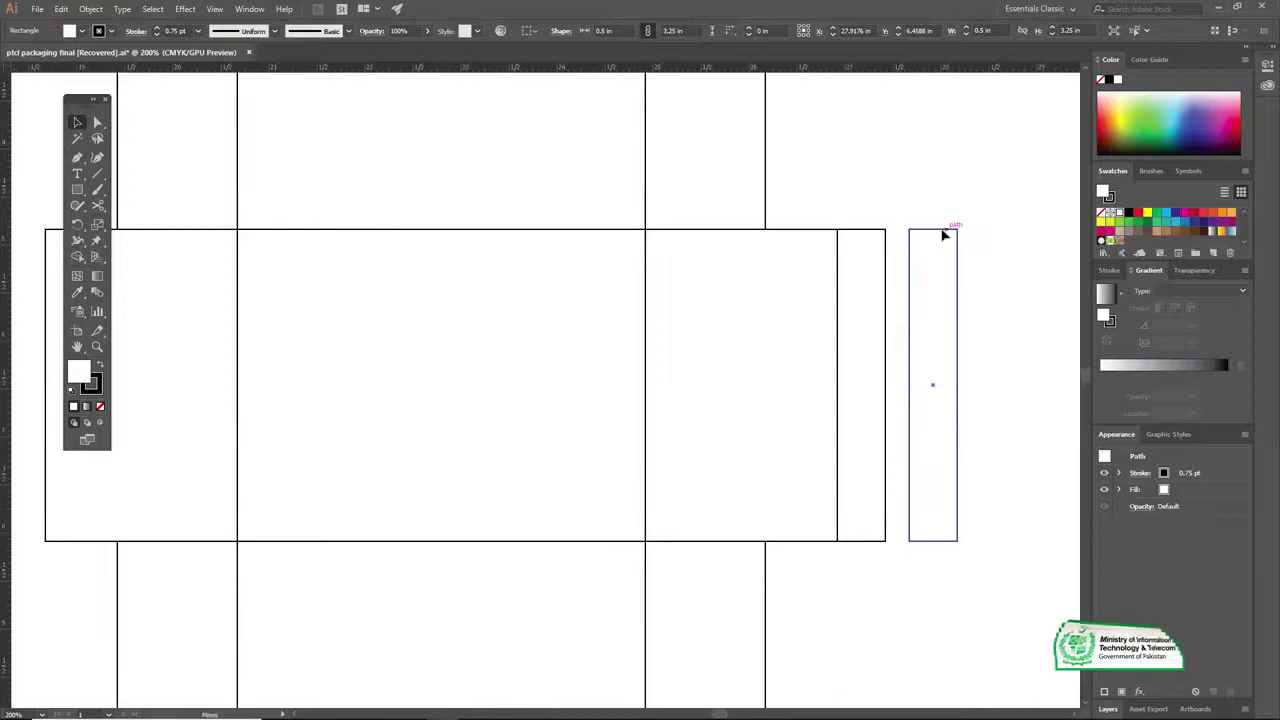
# Duplicate the 0.5 in wide flap and move the copy against the left side panel's outer edge
pyautogui.moveTo(946, 231); pyautogui.dragTo(891, 243)
pyautogui.hotkey('shift', 'Left')
pyautogui.hotkey('shift', 'Left')
pyautogui.hotkey('shift', 'Left')
pyautogui.hotkey('shift', 'Left')
pyautogui.hotkey('shift', 'Left')
pyautogui.hotkey('shift', 'Left')
pyautogui.hotkey('shift', 'Left')
pyautogui.hotkey('shift', 'Left')
pyautogui.hotkey('shift', 'Left')
pyautogui.hotkey('shift', 'Left')
pyautogui.hotkey('shift', 'Left')
pyautogui.hotkey('shift', 'Left')
pyautogui.hotkey('shift', 'Left')
pyautogui.hotkey('shift', 'Left')
pyautogui.hotkey('shift', 'Left')
pyautogui.hotkey('shift', 'Left')
pyautogui.hotkey('shift', 'Left')
pyautogui.hotkey('shift', 'Left')
pyautogui.hotkey('shift', 'Left')
pyautogui.hotkey('shift', 'Left')
pyautogui.hotkey('shift', 'Left')
pyautogui.hotkey('shift', 'Left')
pyautogui.hotkey('shift', 'Left')
pyautogui.hotkey('shift', 'Left')
pyautogui.hotkey('shift', 'Left')
pyautogui.hotkey('shift', 'Left')
pyautogui.hotkey('shift', 'Left')
pyautogui.hotkey('shift', 'Left')
pyautogui.press('Right')
pyautogui.press('Right')
pyautogui.press('Right')
# Duplicate the lowest 4.25 × 3.25 in panel and place the copy directly below it
pyautogui.press('z')
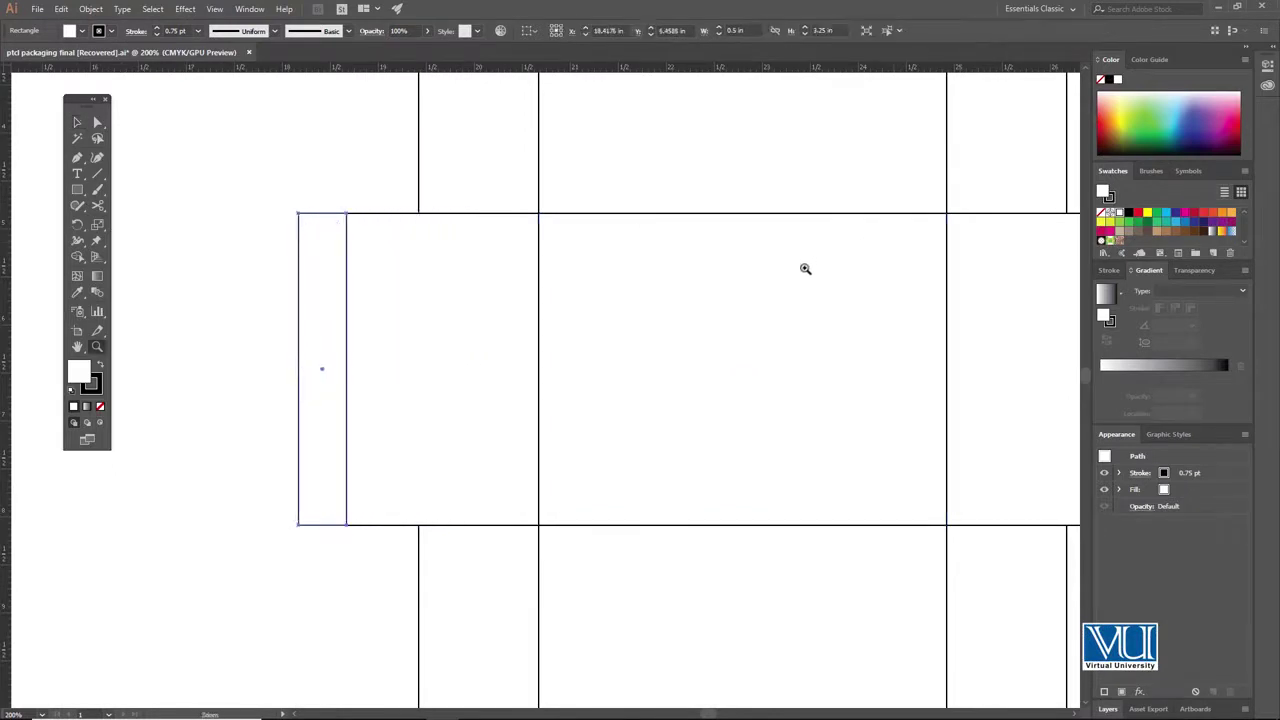
pyautogui.keyDown('alt'); pyautogui.click(806, 269); pyautogui.keyUp('alt')
pyautogui.keyDown('alt'); pyautogui.click(708, 366); pyautogui.keyUp('alt')
pyautogui.press('v')
pyautogui.moveTo(561, 411); pyautogui.dragTo(756, 261)
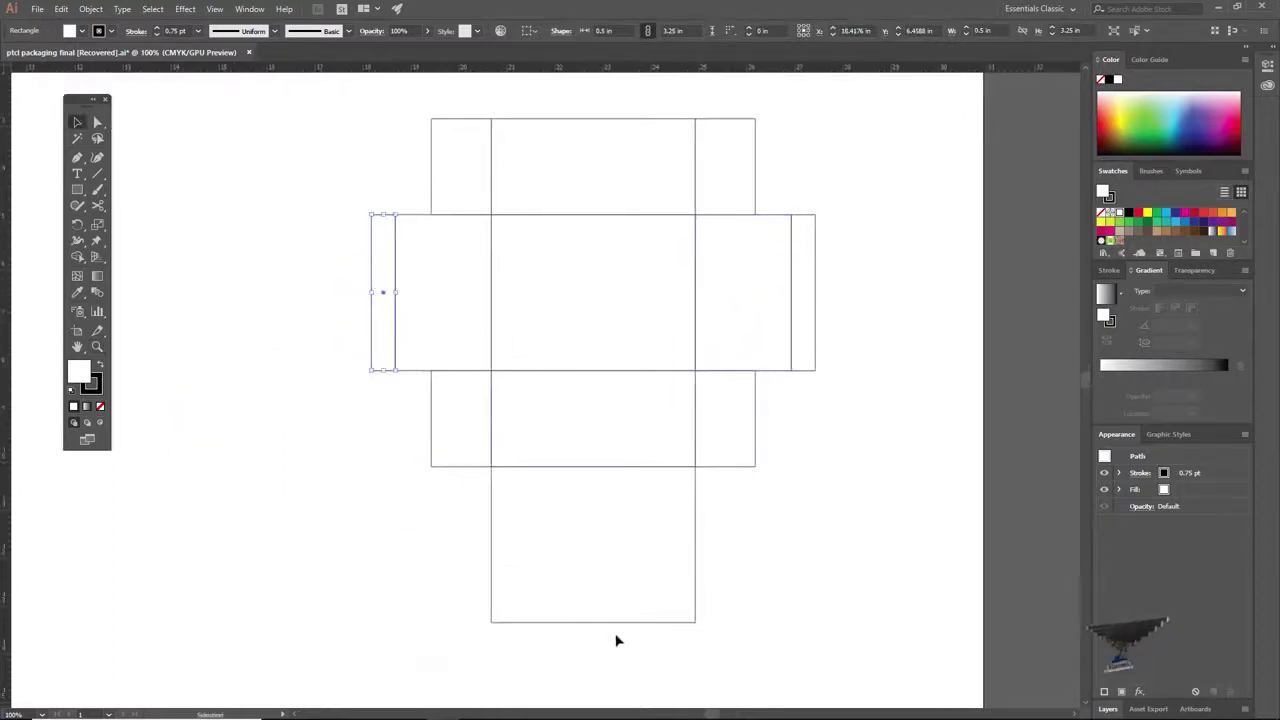
pyautogui.moveTo(633, 593); pyautogui.dragTo(639, 508)
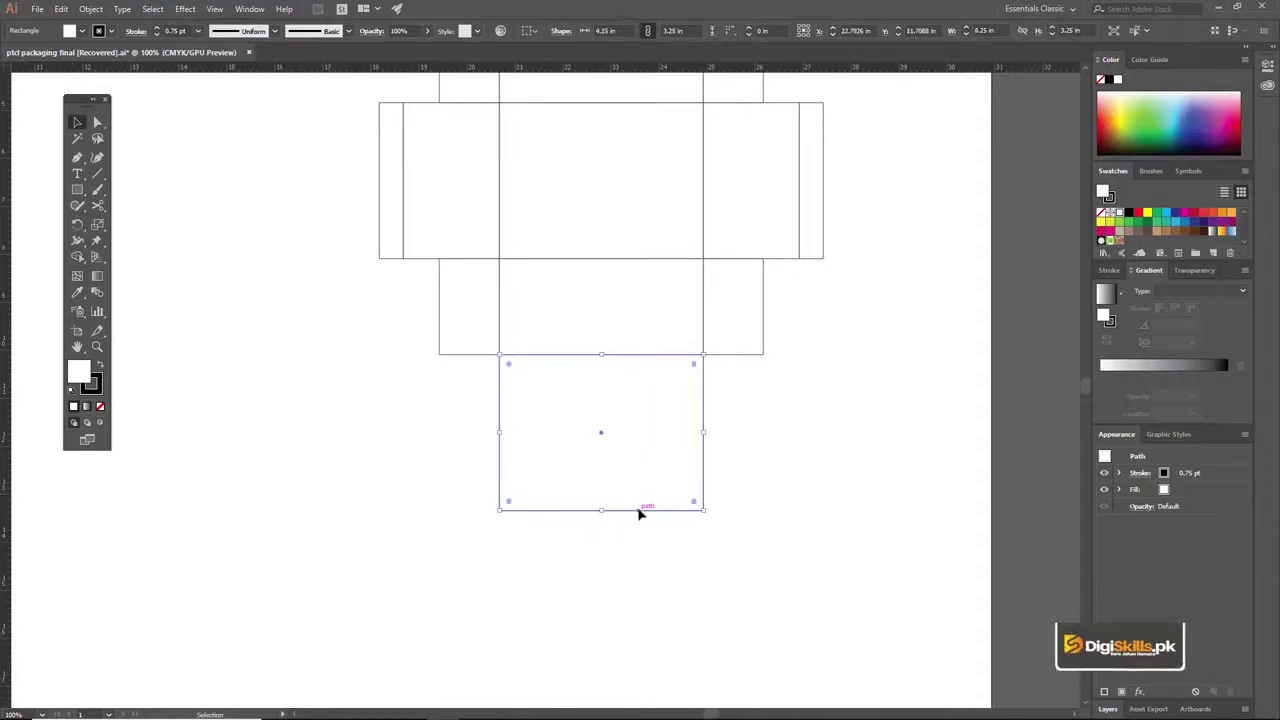
pyautogui.moveTo(704, 400); pyautogui.dragTo(688, 551)
pyautogui.moveTo(688, 552); pyautogui.dragTo(686, 551)
pyautogui.scroll(-2, 686, 500)
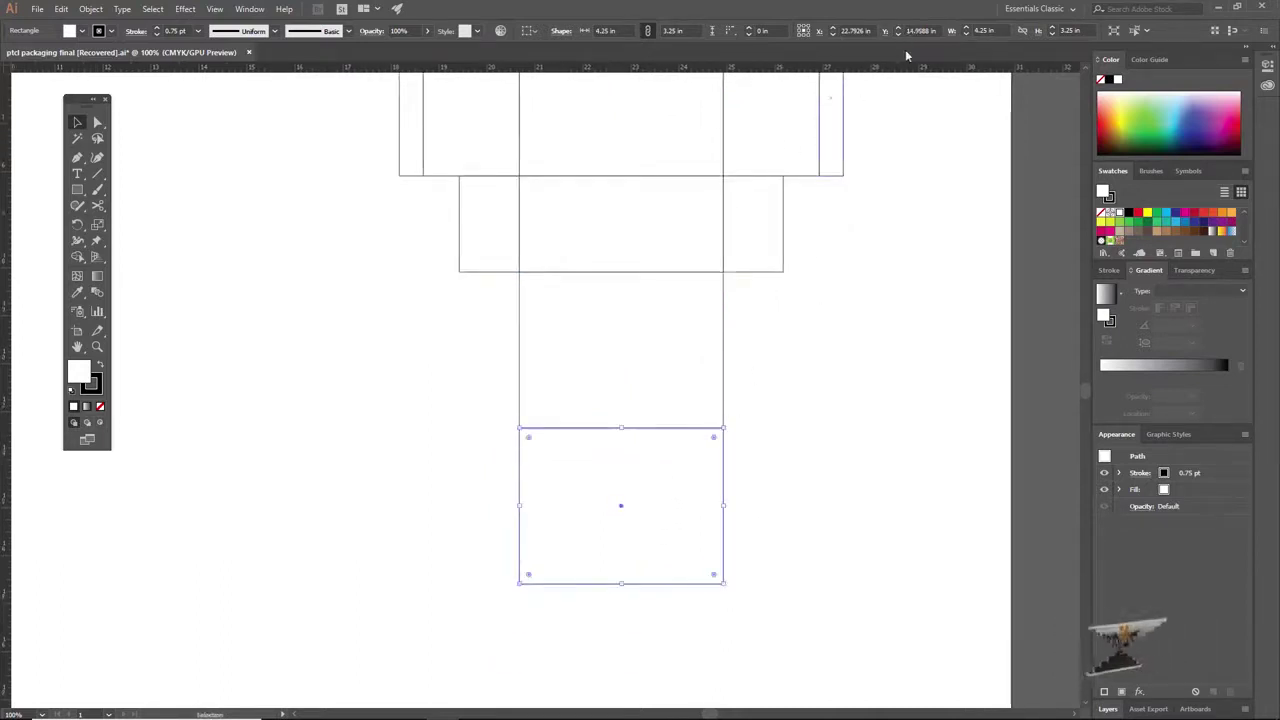
# Set the copied bottom panel's height to 0.5 in
pyautogui.click(1082, 30)
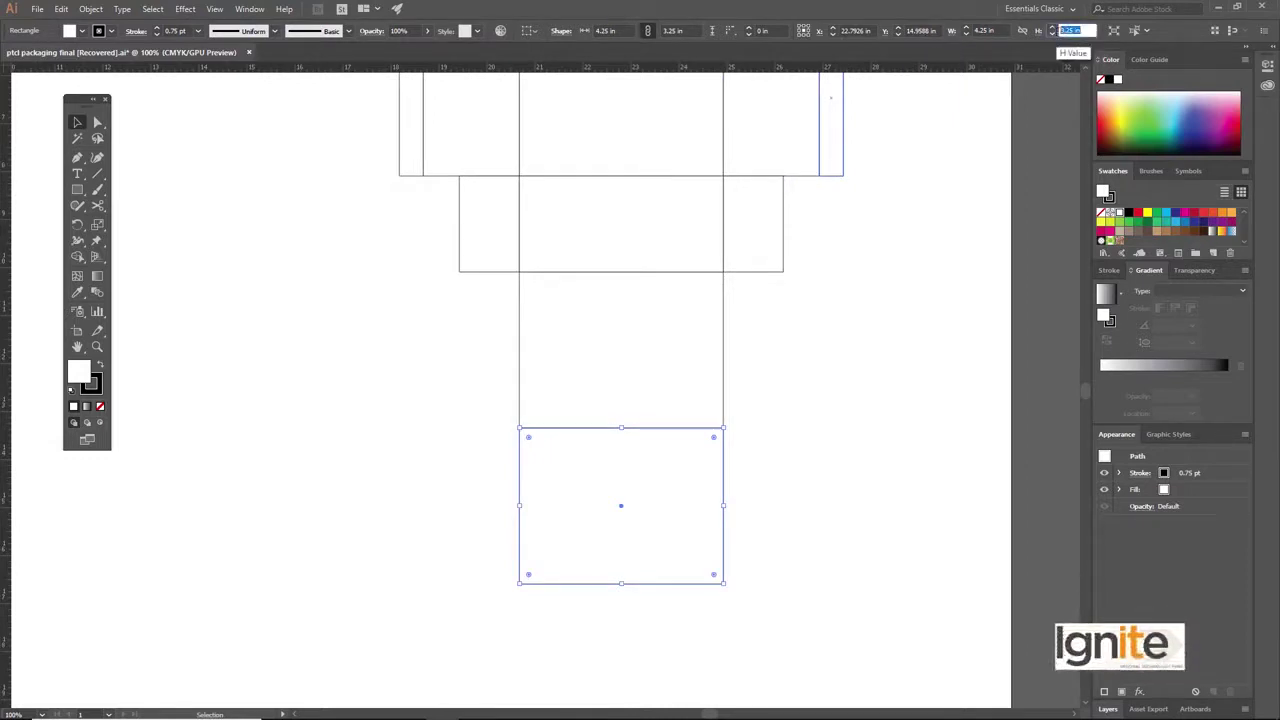
pyautogui.write('0.5')
pyautogui.press('Return')
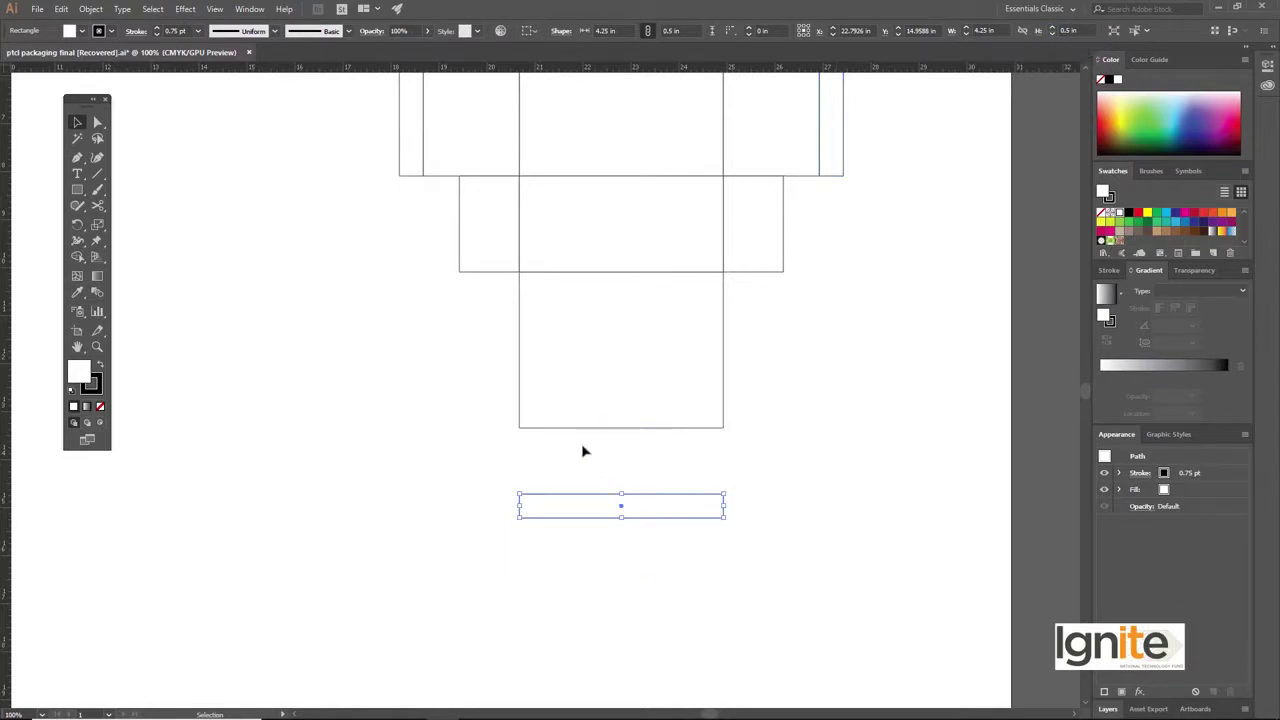
# Place a copy of the 0.5 in high flap against the lowest panel's bottom edge and delete the leftover original
pyautogui.keyDown('ctrl'); pyautogui.click(607, 449); pyautogui.keyUp('ctrl')
pyautogui.keyDown('ctrl'); pyautogui.click(607, 446); pyautogui.keyUp('ctrl')
pyautogui.moveTo(552, 402); pyautogui.dragTo(594, 335)
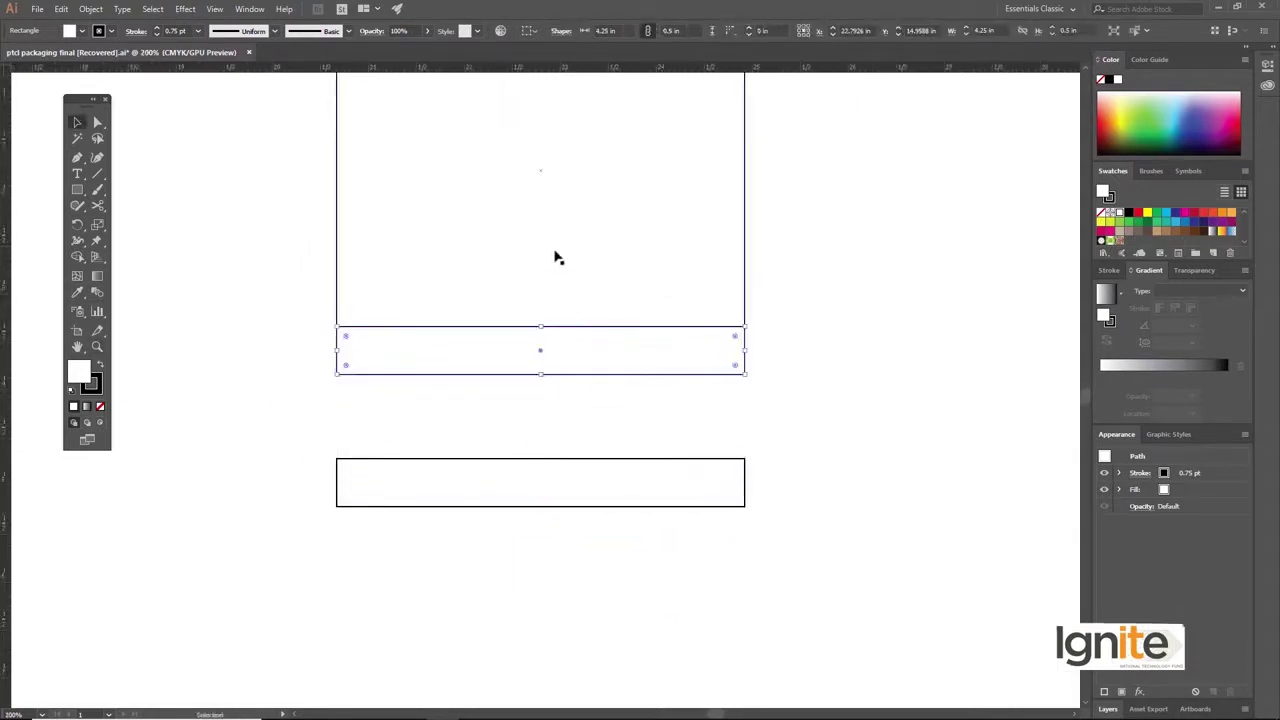
pyautogui.keyDown('alt'); pyautogui.click(566, 242); pyautogui.keyUp('alt')
pyautogui.moveTo(554, 537); pyautogui.dragTo(619, 609)
pyautogui.press('Delete')
# Duplicate the topmost 4.25 × 2 in panel and place the copy directly above it
pyautogui.keyDown('alt'); pyautogui.click(540, 276); pyautogui.keyUp('alt')
pyautogui.keyDown('alt'); pyautogui.click(540, 277); pyautogui.keyUp('alt')
pyautogui.moveTo(525, 333); pyautogui.dragTo(630, 289)
pyautogui.keyDown('ctrl'); pyautogui.click(614, 307); pyautogui.keyUp('ctrl')
pyautogui.moveTo(620, 339); pyautogui.dragTo(615, 296)
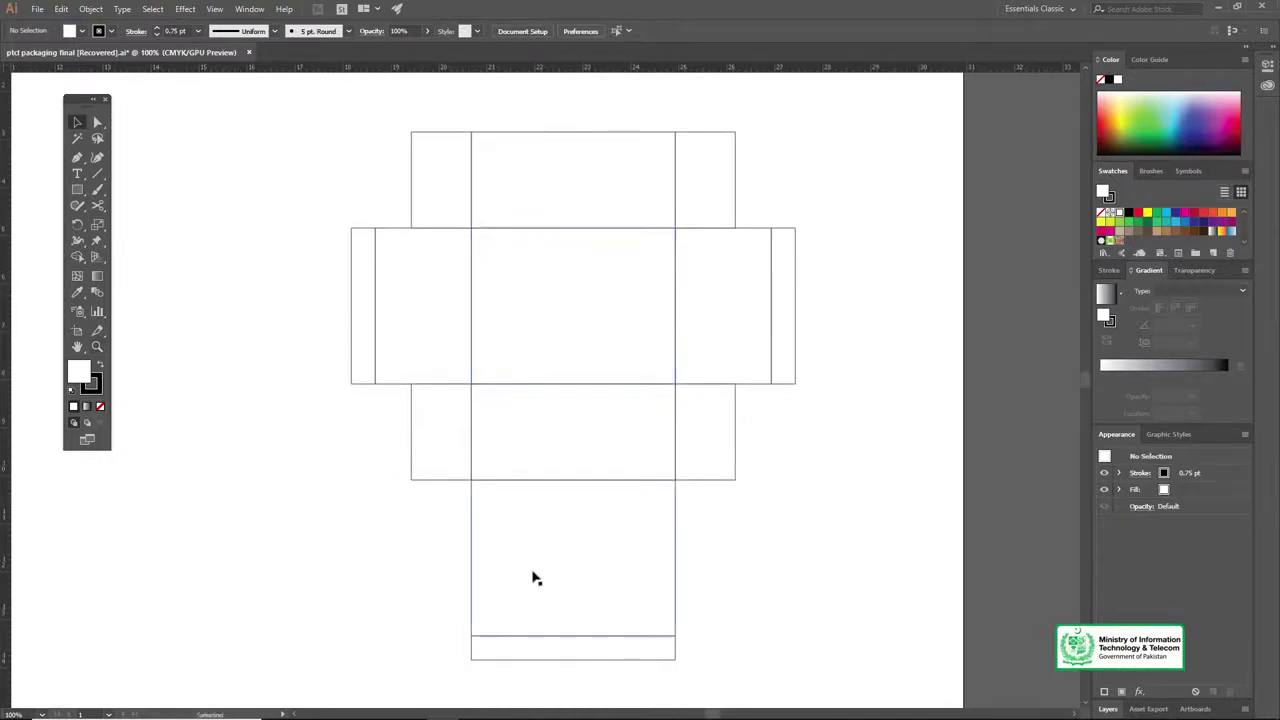
pyautogui.moveTo(568, 546); pyautogui.dragTo(574, 497)
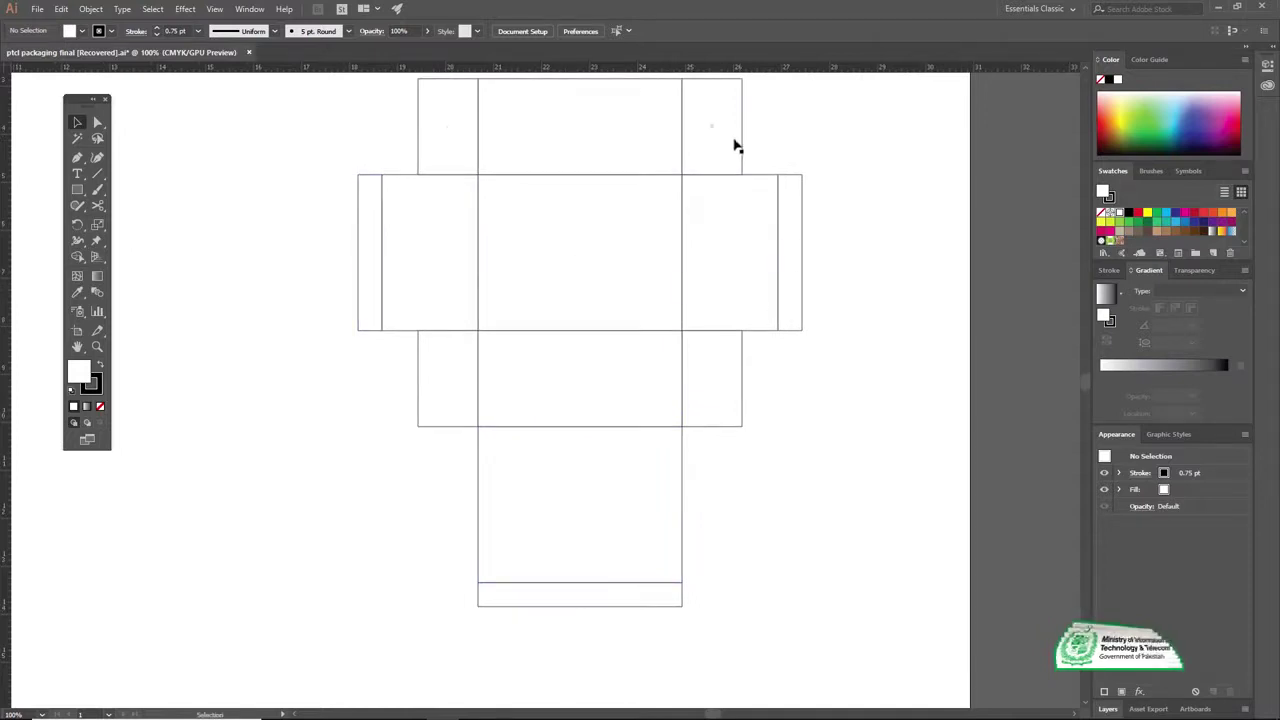
pyautogui.moveTo(611, 229); pyautogui.dragTo(611, 294)
pyautogui.moveTo(582, 196); pyautogui.dragTo(588, 271)
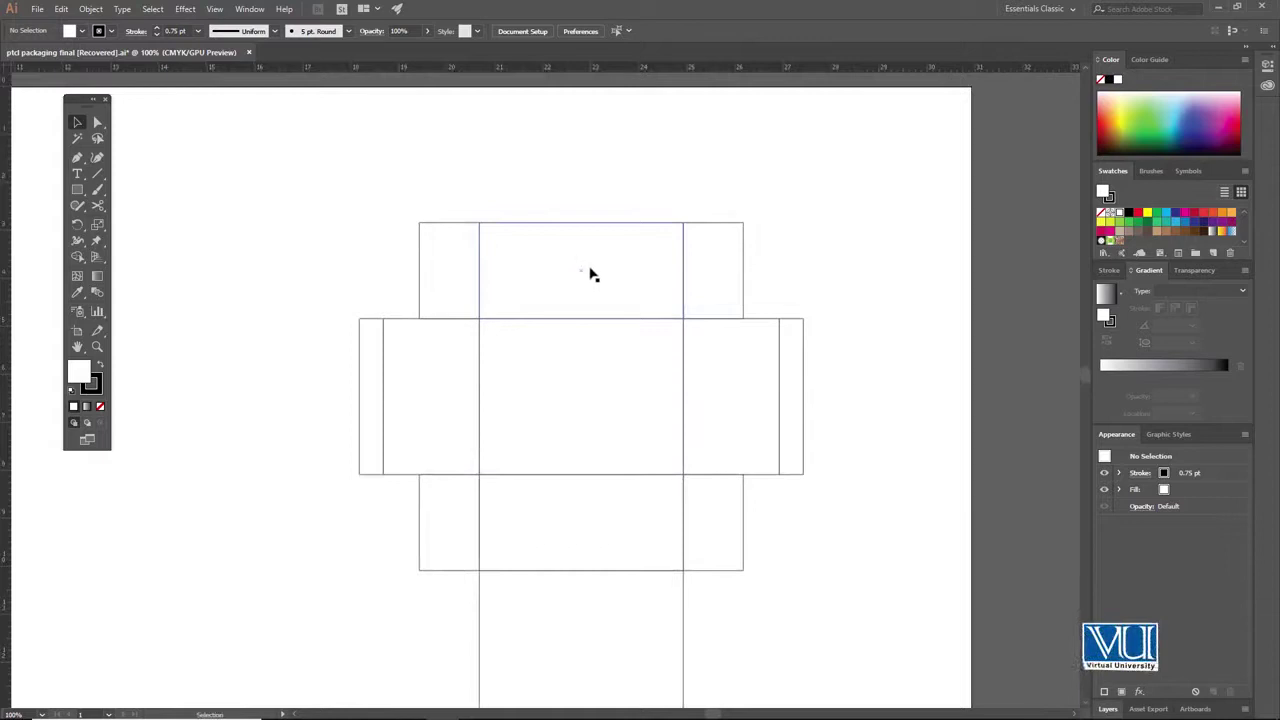
pyautogui.moveTo(581, 269); pyautogui.dragTo(590, 318)
pyautogui.click(576, 272)
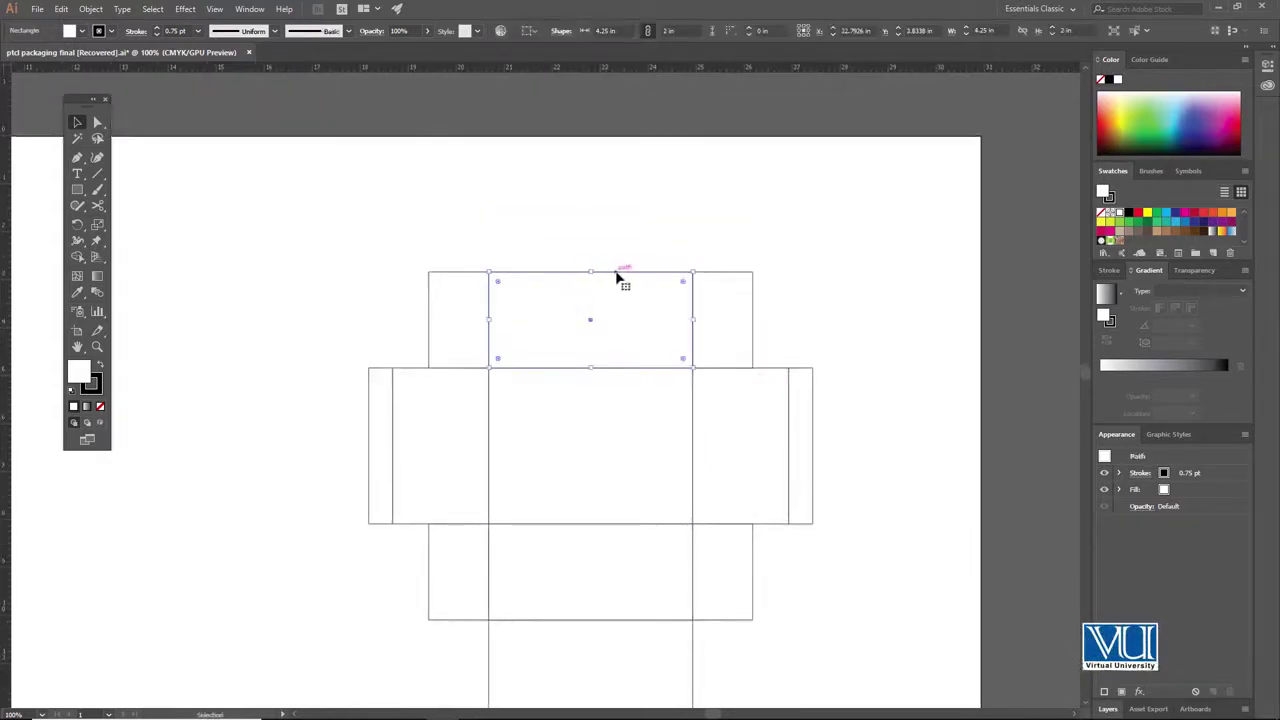
pyautogui.moveTo(618, 278); pyautogui.dragTo(616, 183)
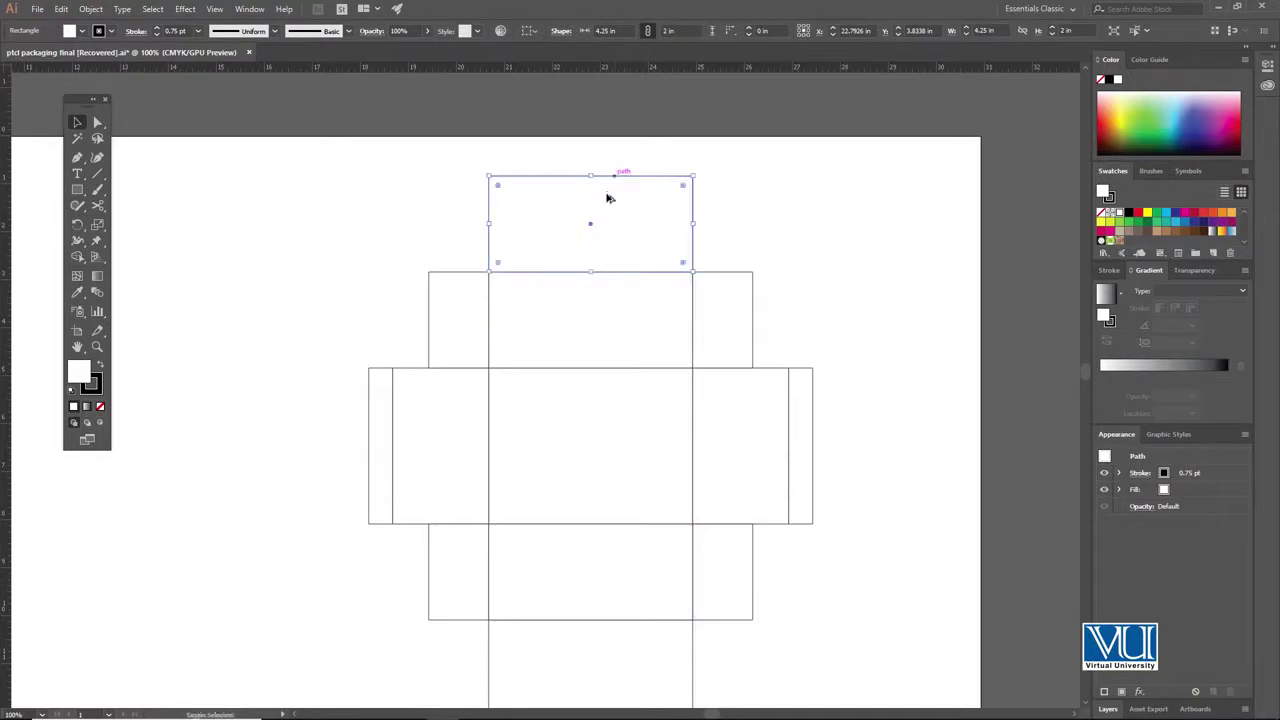
# Set the new top panel's height to 0.5 in and move it down against the upper edge of the panel below
pyautogui.moveTo(696, 200); pyautogui.dragTo(694, 209)
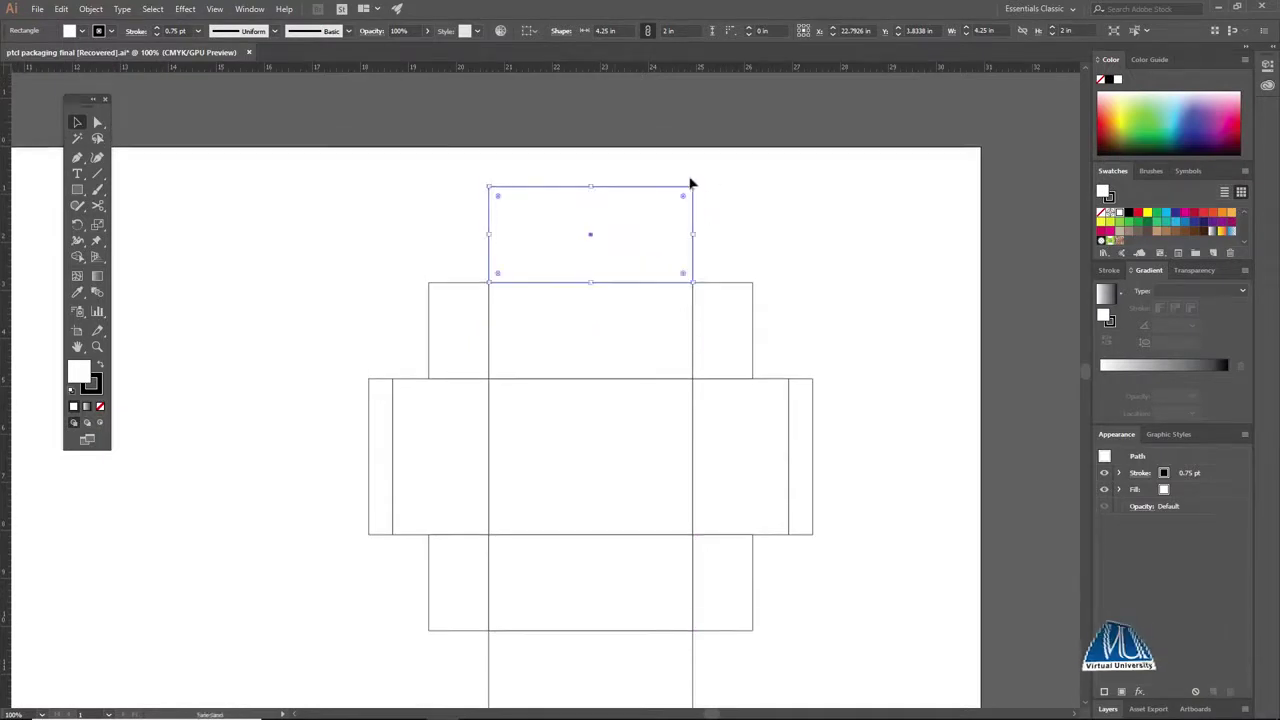
pyautogui.click(1066, 30)
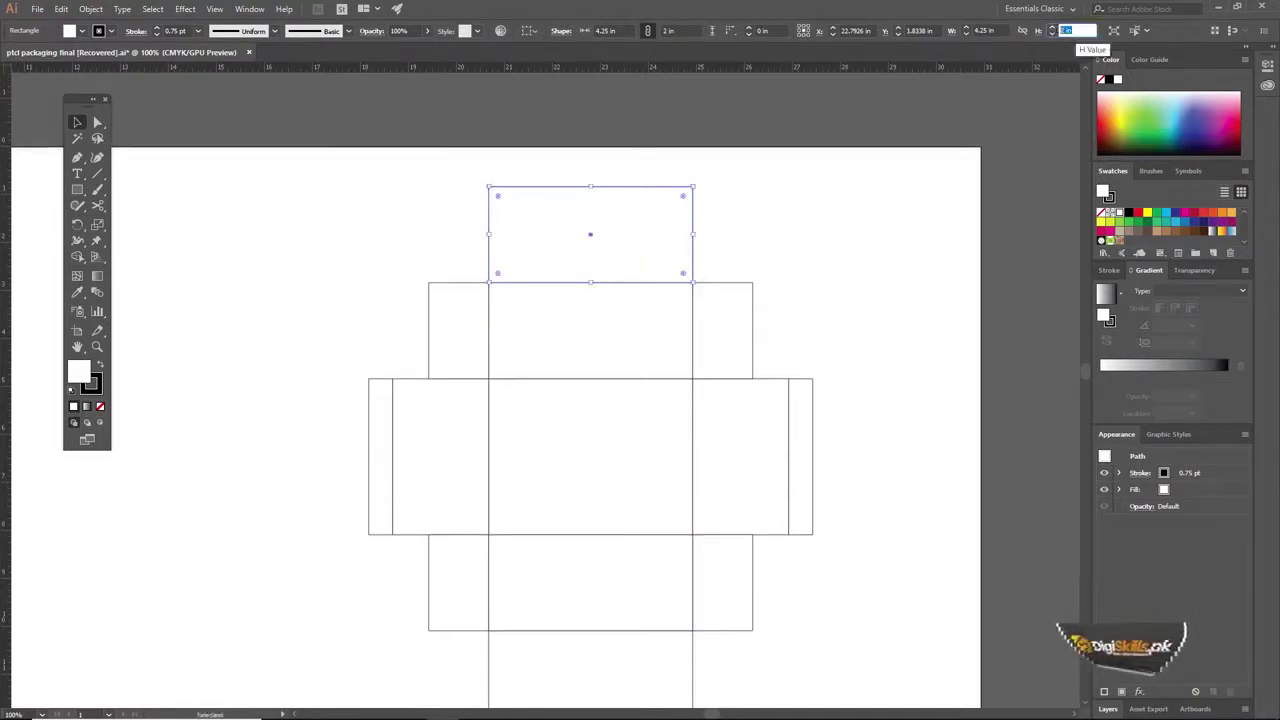
pyautogui.write('.5')
pyautogui.press('Return')
pyautogui.moveTo(625, 225); pyautogui.dragTo(625, 261)
pyautogui.click(606, 218)
pyautogui.moveTo(566, 272); pyautogui.dragTo(570, 238)
# Round the two upper corners of the 0.5 in high top flap
pyautogui.keyDown('ctrl'); pyautogui.click(602, 260); pyautogui.keyUp('ctrl')
pyautogui.keyDown('ctrl'); pyautogui.click(602, 260); pyautogui.keyUp('ctrl')
pyautogui.scroll(-5, 565, 330)
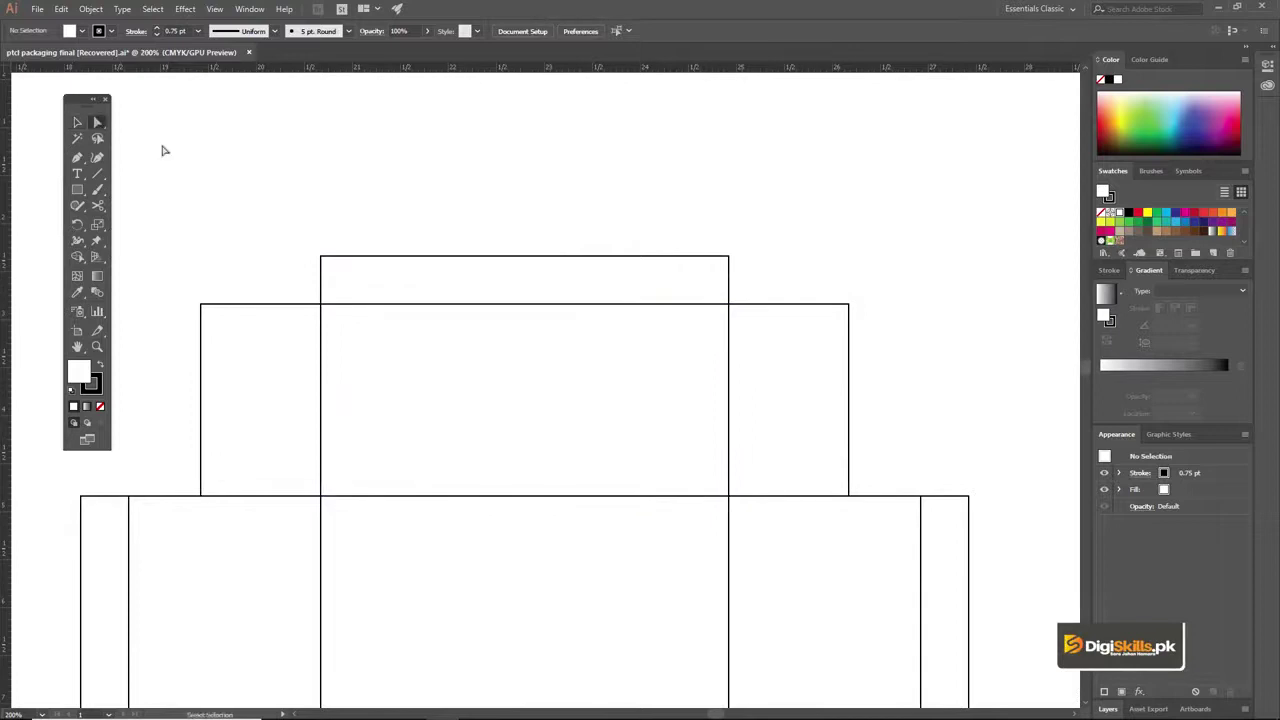
pyautogui.moveTo(746, 265); pyautogui.dragTo(746, 265)
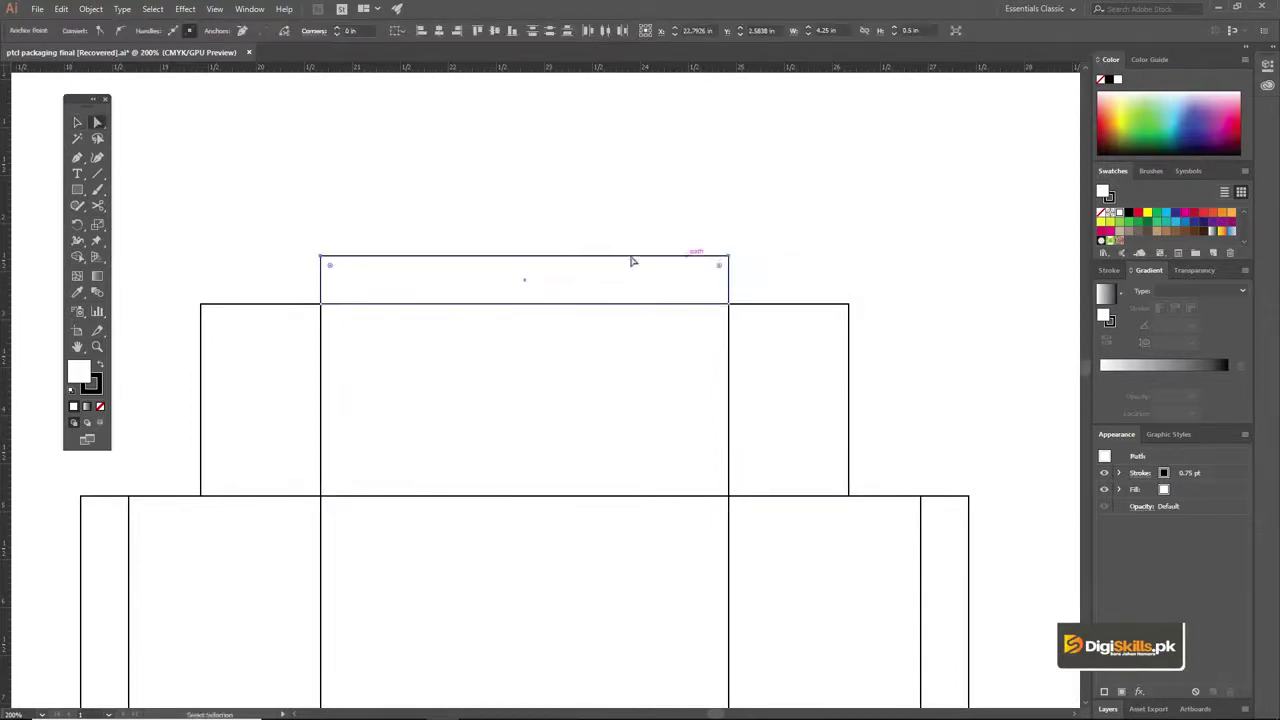
pyautogui.keyDown('ctrl'); pyautogui.click(498, 301); pyautogui.keyUp('ctrl')
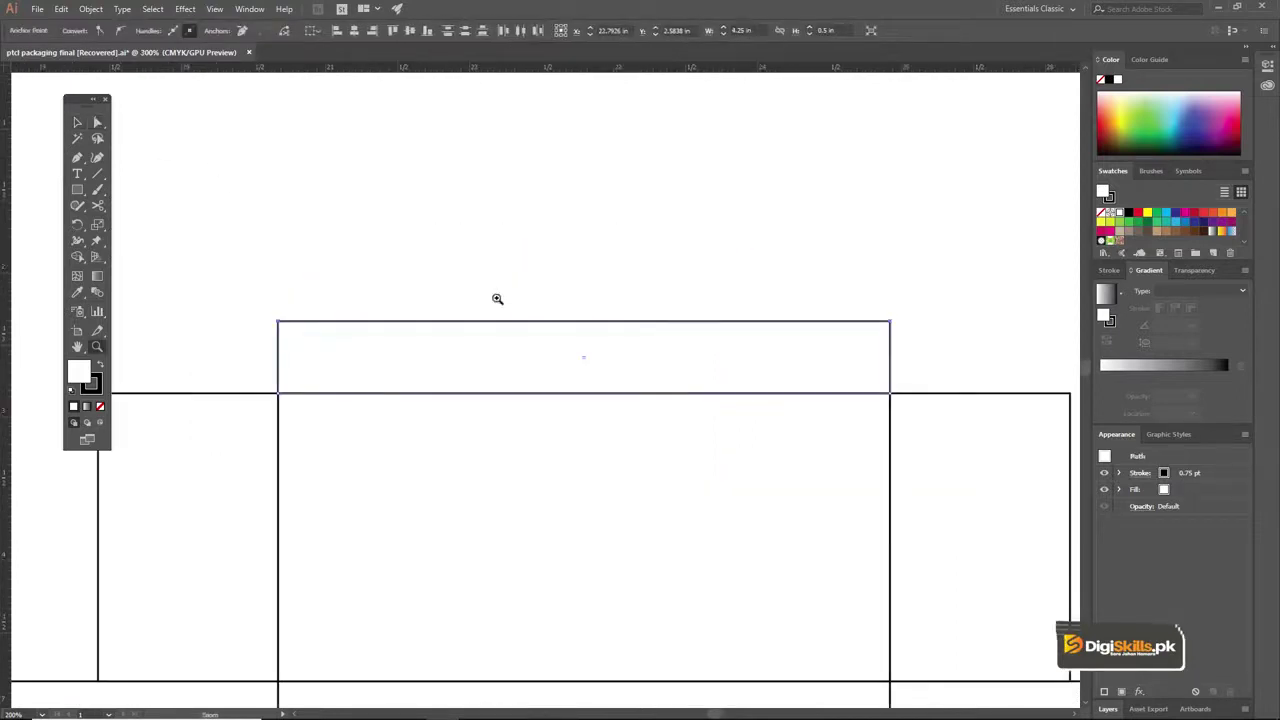
pyautogui.keyDown('ctrl'); pyautogui.click(514, 364); pyautogui.keyUp('ctrl')
pyautogui.moveTo(543, 354); pyautogui.dragTo(471, 325)
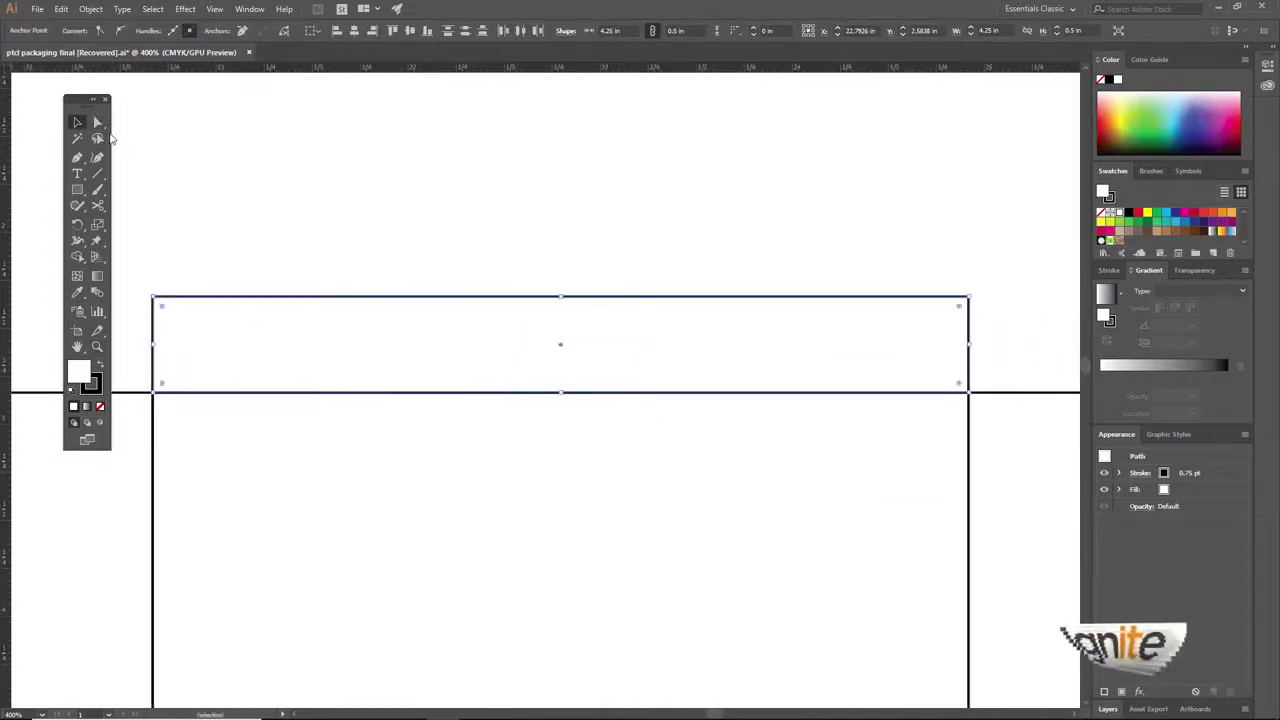
pyautogui.click(97, 122)
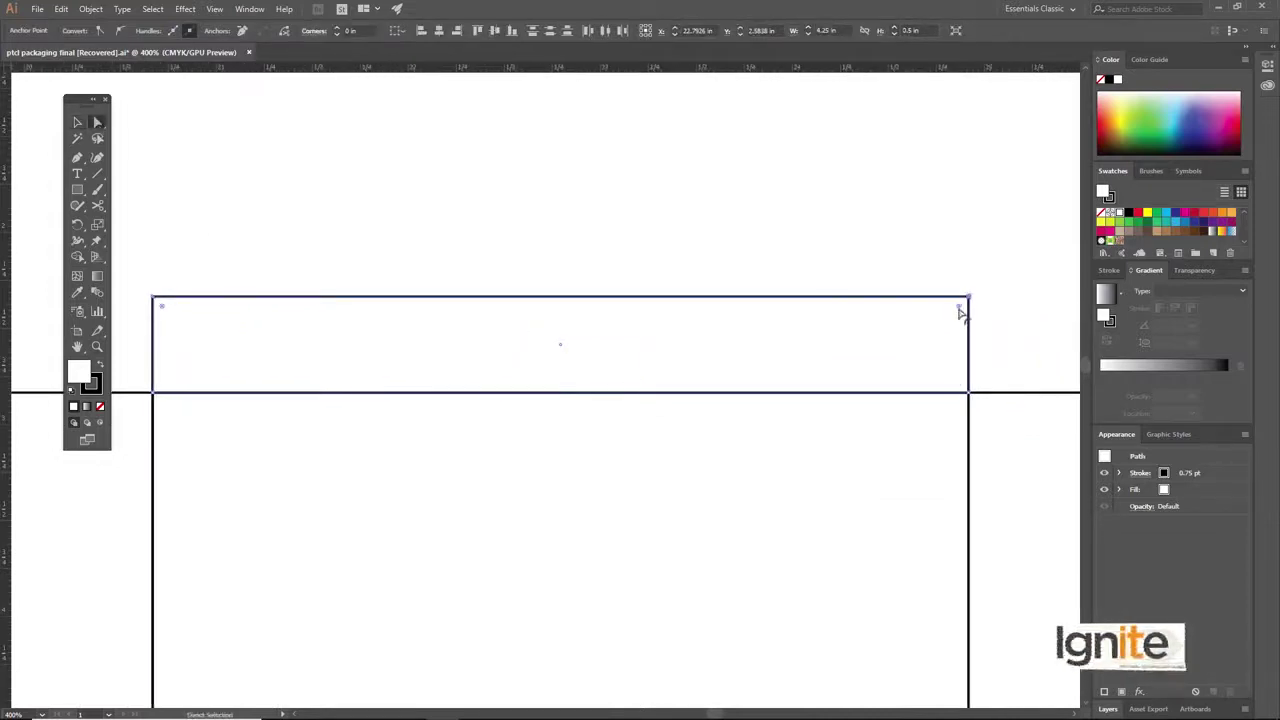
pyautogui.moveTo(942, 323); pyautogui.dragTo(780, 366)
# Round the two lower corners of the 0.5 in high bottom flap to a radius of about 0.34 in
pyautogui.keyDown('ctrl'); pyautogui.keyDown('alt'); pyautogui.click(705, 387); pyautogui.keyUp('alt'); pyautogui.keyUp('ctrl')
pyautogui.keyDown('ctrl'); pyautogui.keyDown('alt'); pyautogui.click(462, 453); pyautogui.keyUp('alt'); pyautogui.keyUp('ctrl')
pyautogui.keyDown('alt'); pyautogui.click(464, 455); pyautogui.keyUp('alt')
pyautogui.press('v')
pyautogui.moveTo(534, 610); pyautogui.dragTo(503, 414)
pyautogui.keyDown('ctrl'); pyautogui.keyDown('alt'); pyautogui.click(497, 444); pyautogui.keyUp('alt'); pyautogui.keyUp('ctrl')
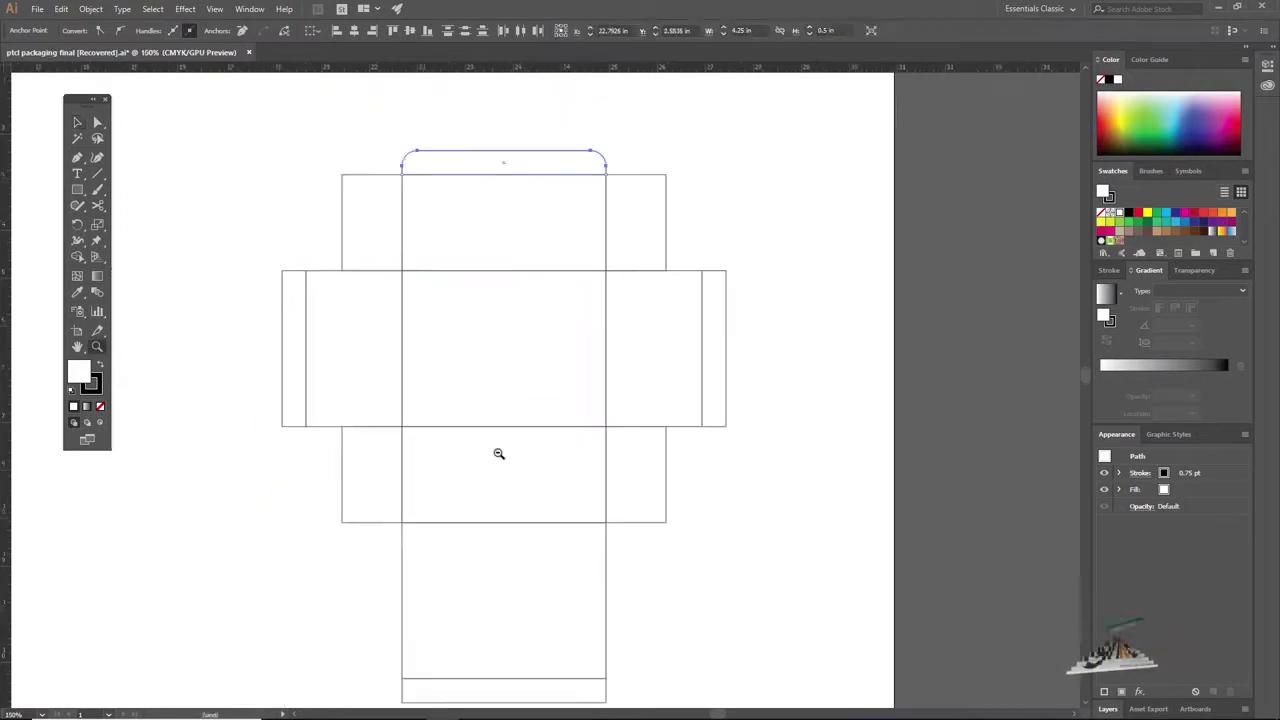
pyautogui.keyDown('ctrl'); pyautogui.keyDown('alt'); pyautogui.click(500, 451); pyautogui.keyUp('alt'); pyautogui.keyUp('ctrl')
pyautogui.moveTo(557, 449); pyautogui.dragTo(511, 429)
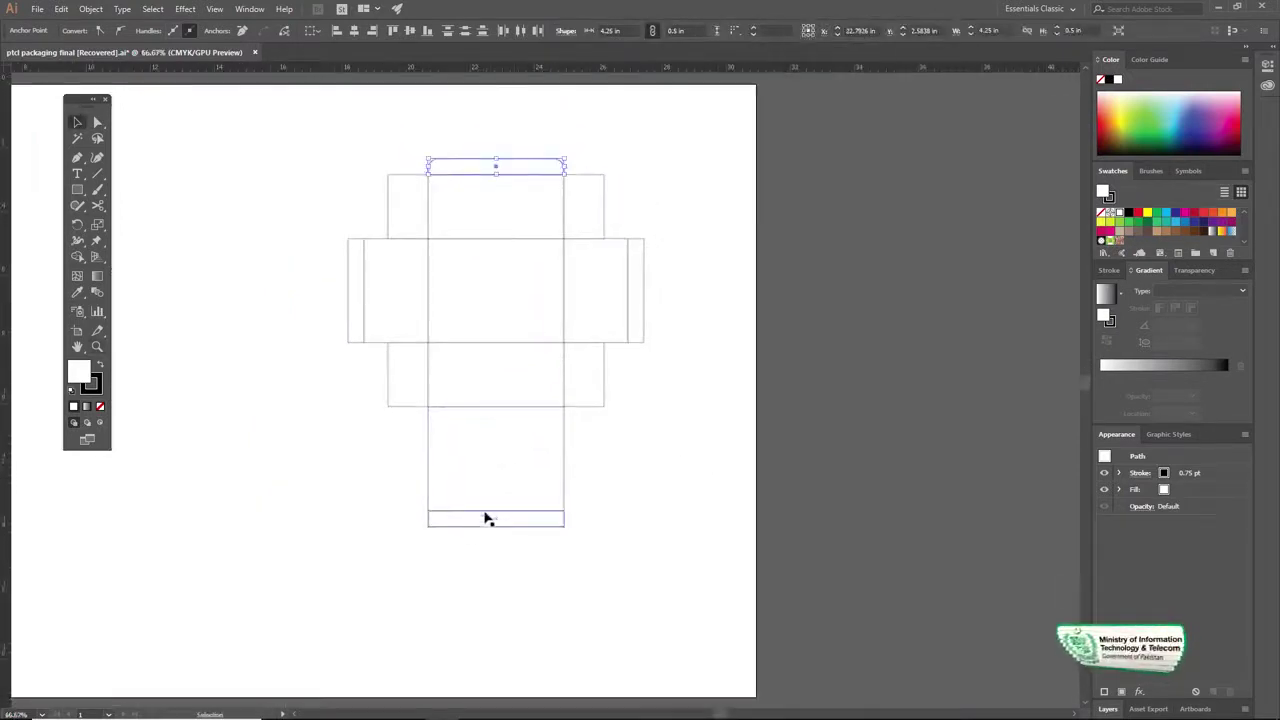
pyautogui.moveTo(409, 517); pyautogui.dragTo(610, 534)
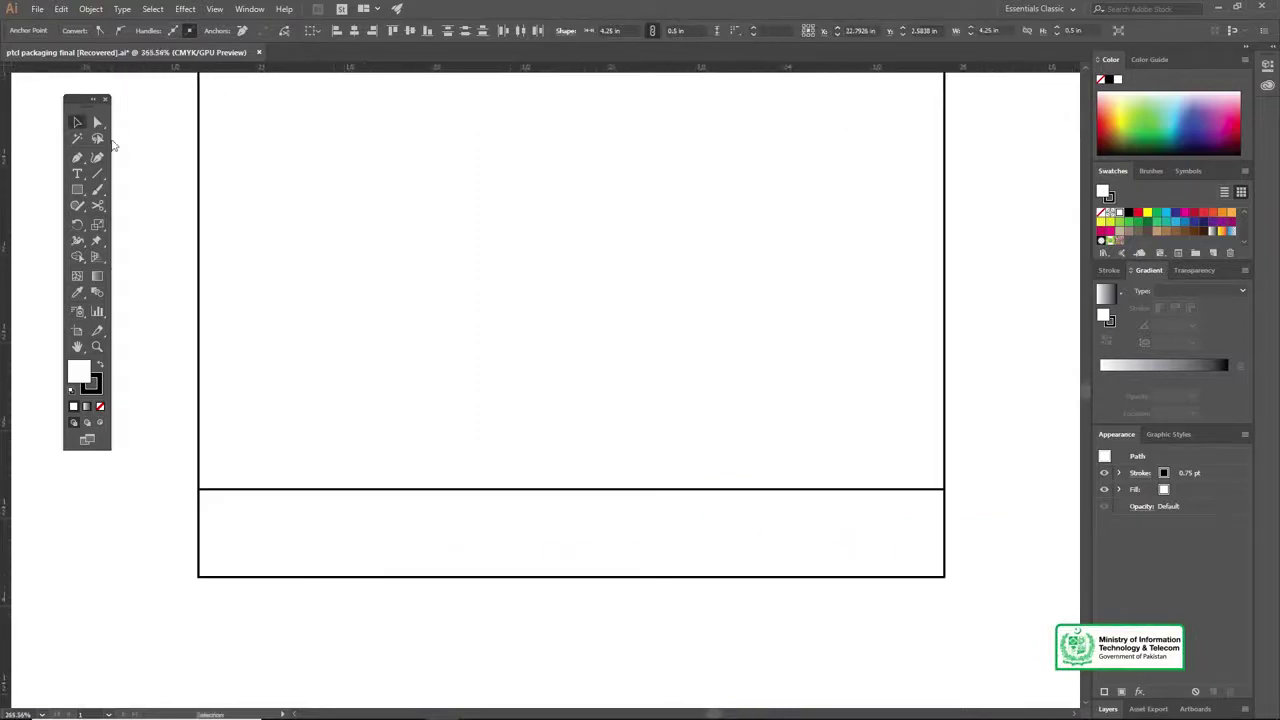
pyautogui.click(102, 122)
pyautogui.moveTo(1007, 612); pyautogui.dragTo(910, 553)
pyautogui.hotkey('ctrl', 'z')
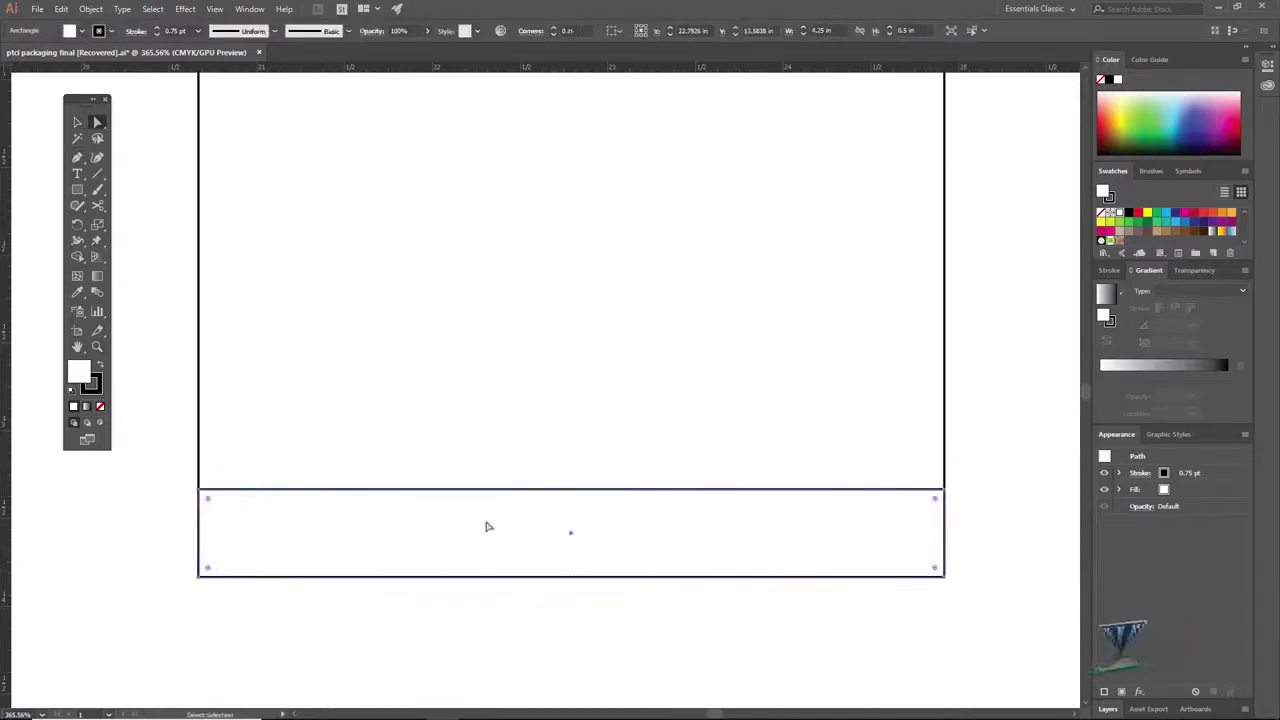
pyautogui.moveTo(175, 537); pyautogui.dragTo(955, 583)
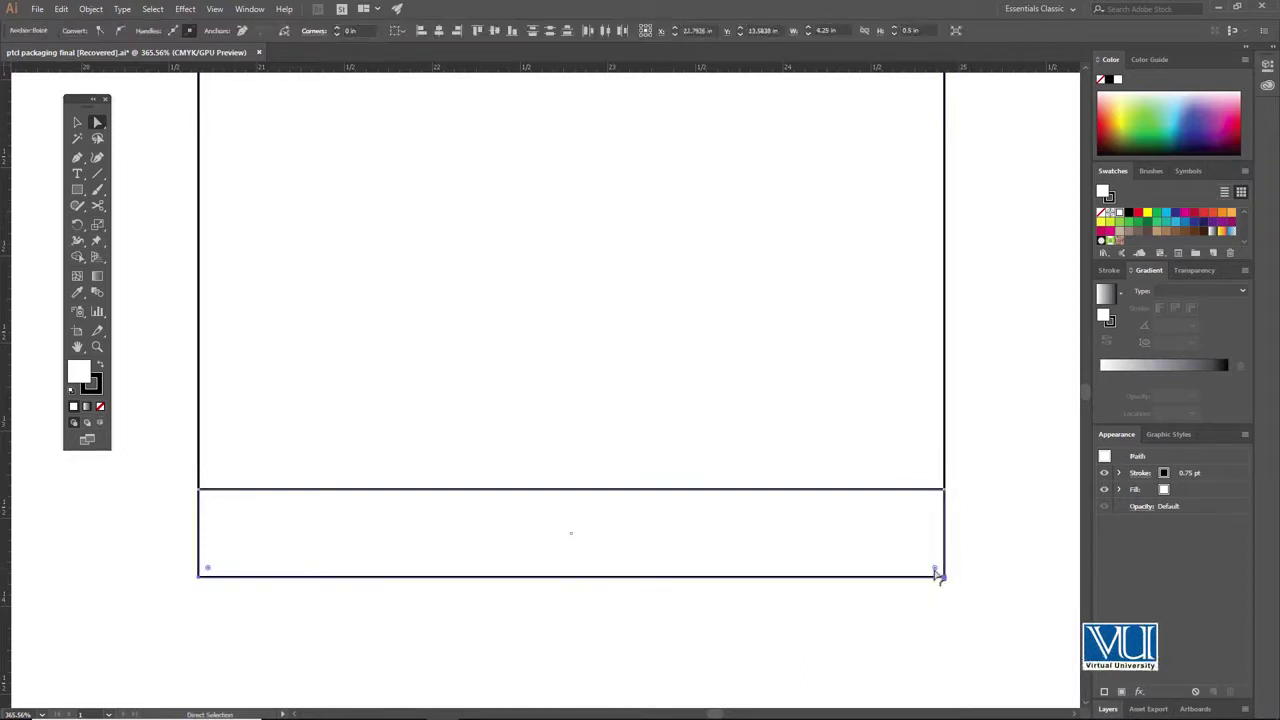
pyautogui.moveTo(937, 574); pyautogui.dragTo(905, 562)
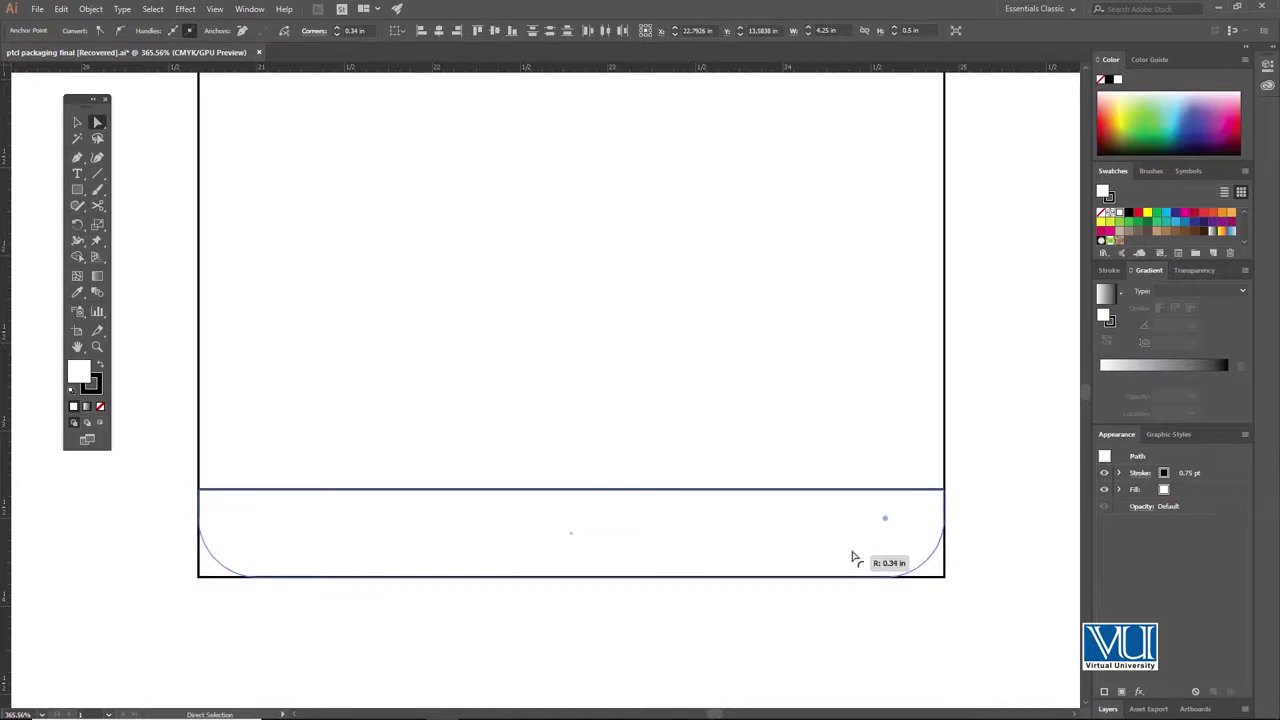
pyautogui.moveTo(852, 556); pyautogui.dragTo(852, 556)
# Round the two outer corners of the 0.5 × 3.25 in flap on the die-line's right end to a radius of about 0.31 in
pyautogui.press('z')
pyautogui.keyDown('alt'); pyautogui.click(680, 290); pyautogui.keyUp('alt')
pyautogui.keyDown('alt'); pyautogui.click(591, 314); pyautogui.keyUp('alt')
pyautogui.keyDown('alt'); pyautogui.click(540, 314); pyautogui.keyUp('alt')
pyautogui.keyDown('alt'); pyautogui.click(531, 314); pyautogui.keyUp('alt')
pyautogui.press('v')
pyautogui.moveTo(515, 207); pyautogui.dragTo(529, 332)
pyautogui.press('z')
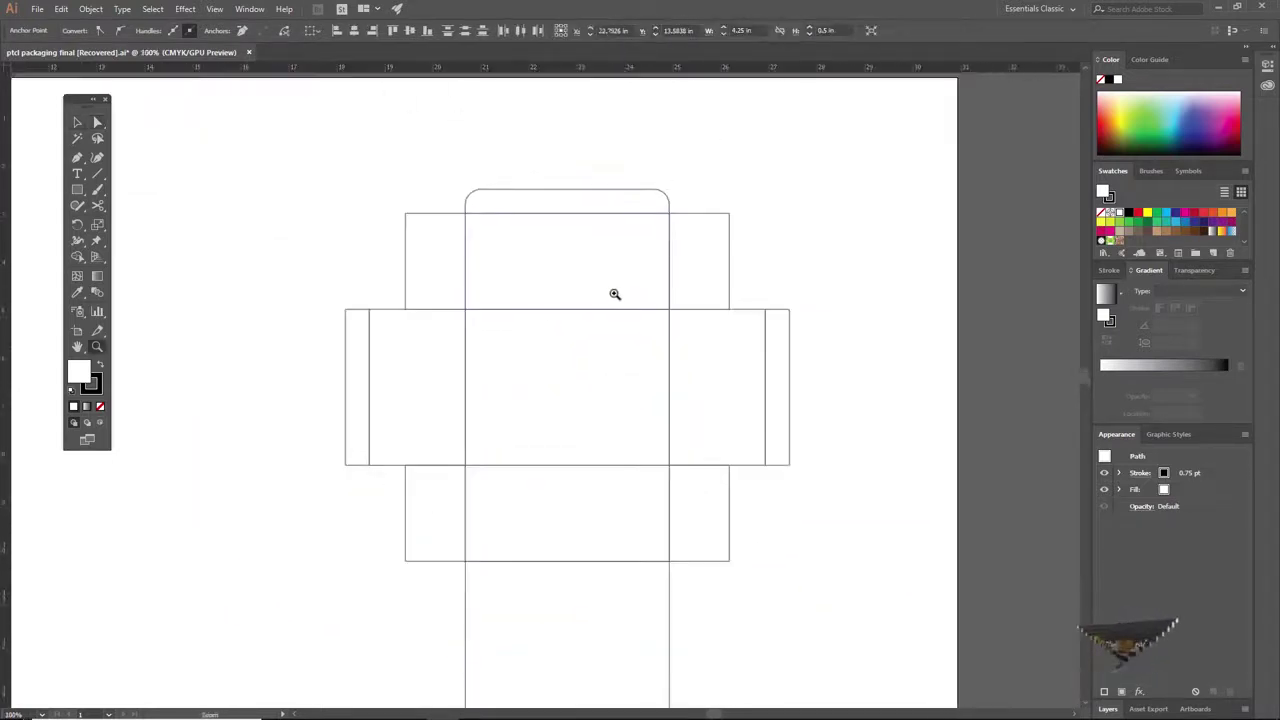
pyautogui.click(768, 369)
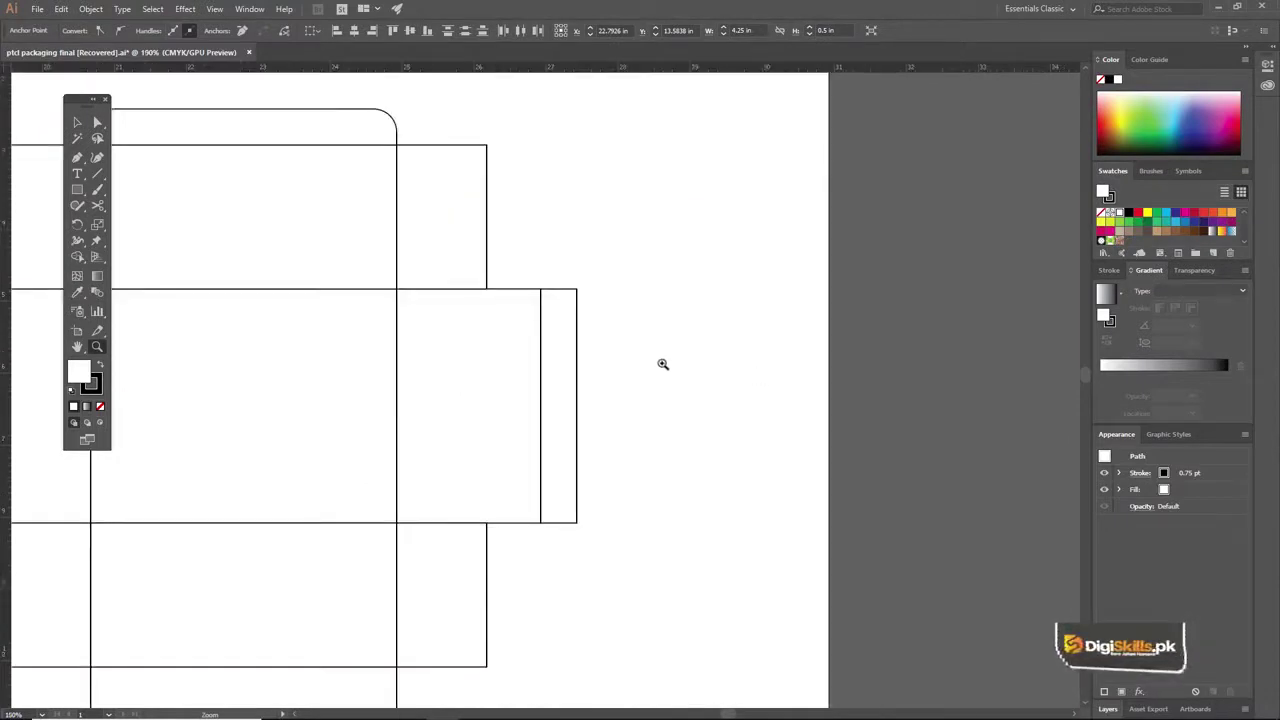
pyautogui.click(561, 376)
pyautogui.press('v')
pyautogui.moveTo(524, 410); pyautogui.dragTo(645, 334)
pyautogui.click(96, 122)
pyautogui.click(619, 234)
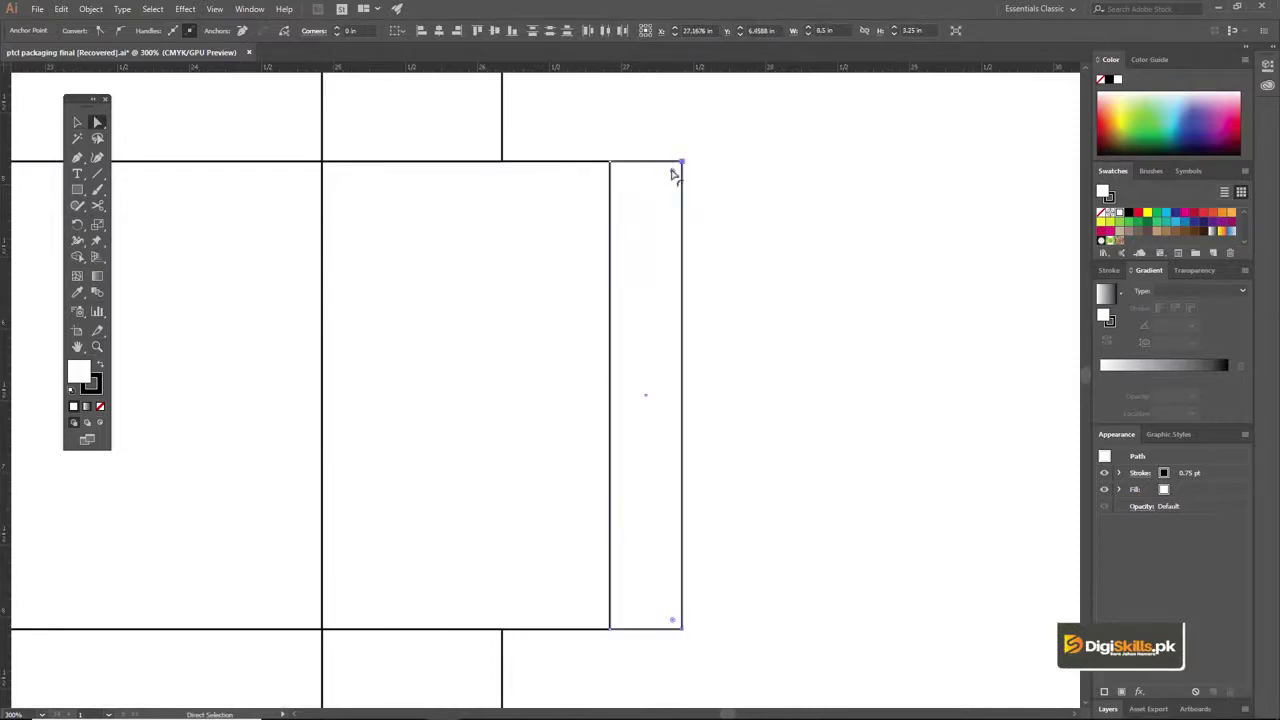
pyautogui.moveTo(673, 175)
pyautogui.mouseDown()
pyautogui.moveTo(651, 197)
pyautogui.moveTo(673, 180)
pyautogui.mouseUp()
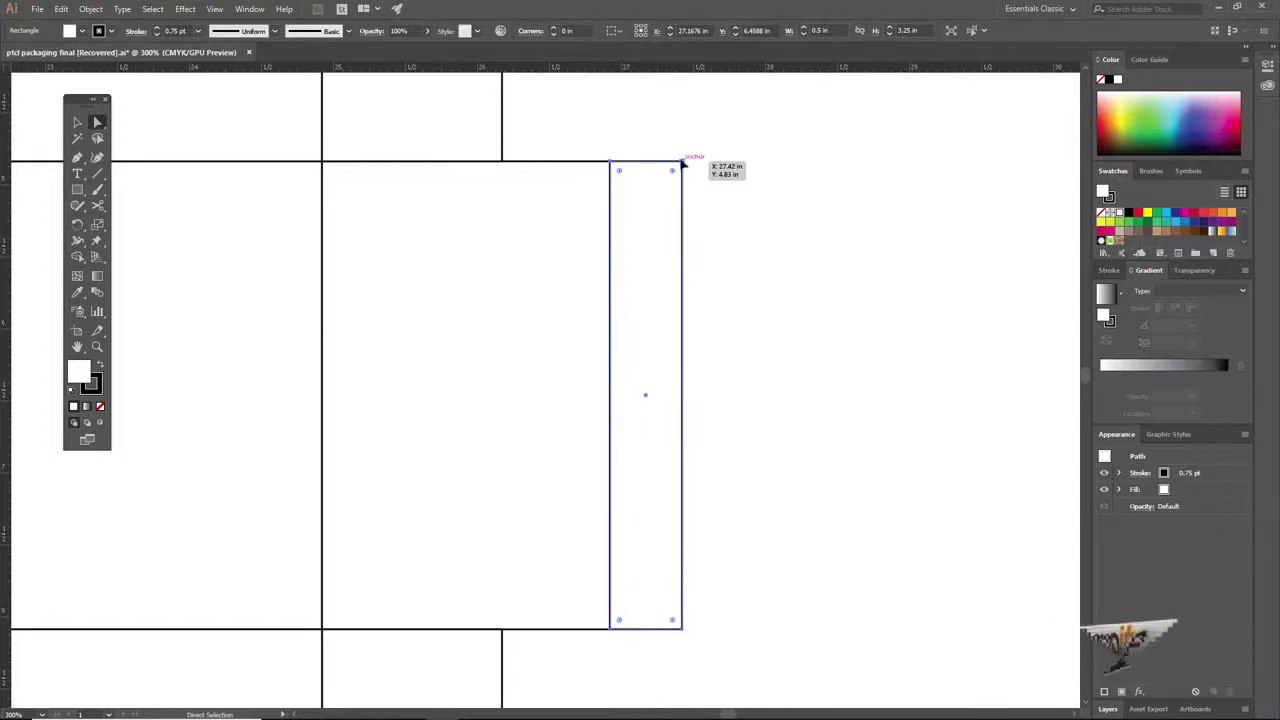
pyautogui.click(672, 170)
pyautogui.keyDown('shift'); pyautogui.click(683, 629); pyautogui.keyUp('shift')
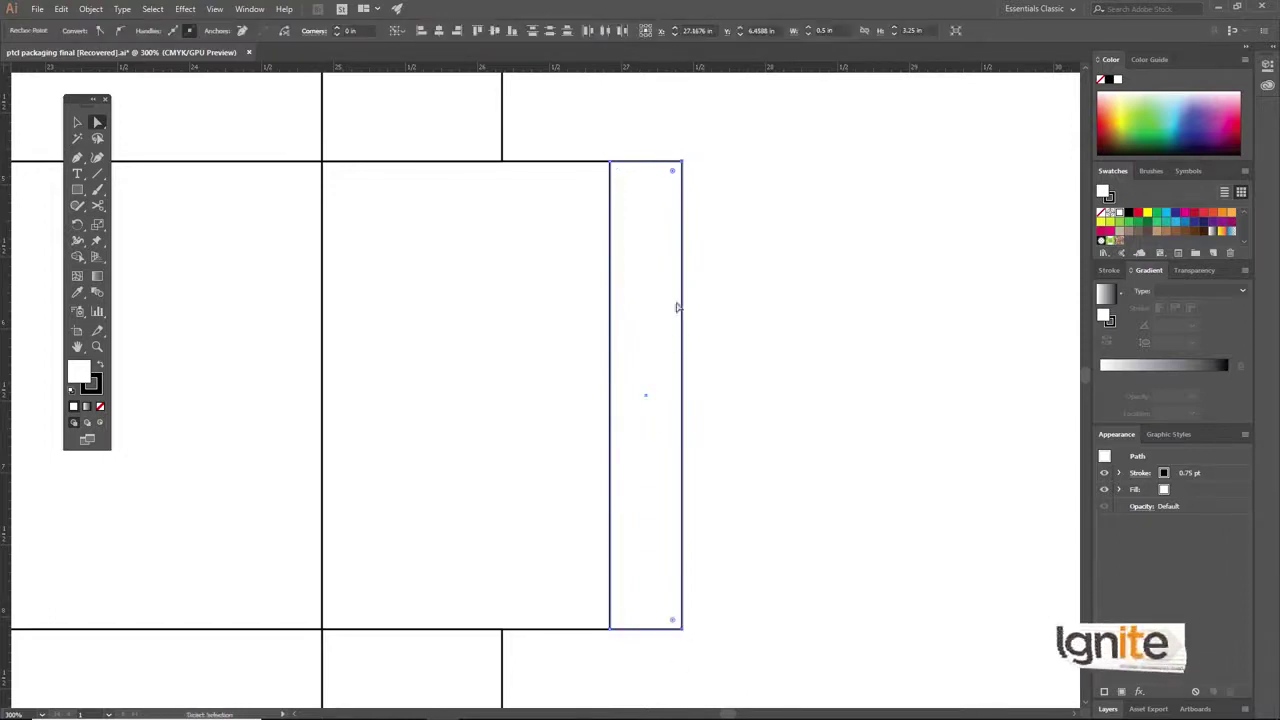
pyautogui.moveTo(673, 175); pyautogui.dragTo(667, 179)
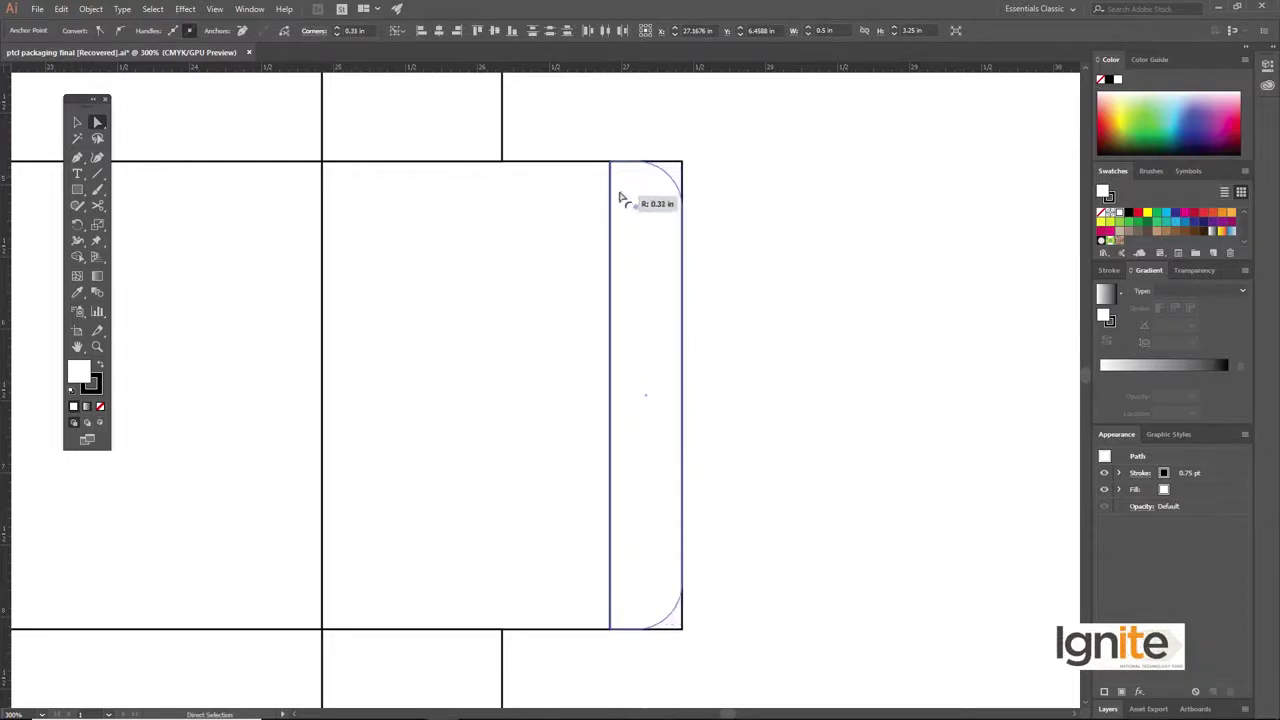
pyautogui.moveTo(623, 197); pyautogui.dragTo(622, 198)
# Round the two outer corners of the 0.5 × 3.25 in flap on the die-line's left end to a radius of about 0.34 in
pyautogui.moveTo(460, 251); pyautogui.dragTo(861, 170)
pyautogui.moveTo(528, 280); pyautogui.dragTo(890, 329)
pyautogui.moveTo(509, 303); pyautogui.dragTo(852, 308)
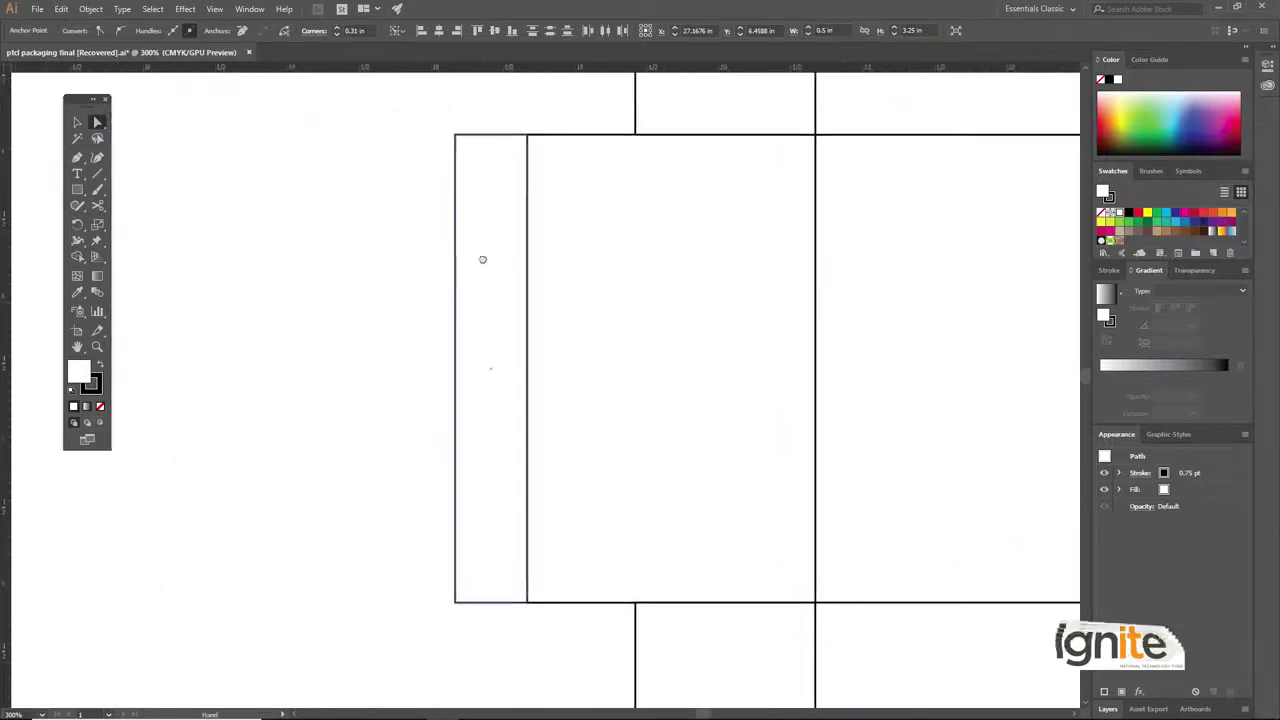
pyautogui.click(458, 137)
pyautogui.keyDown('shift'); pyautogui.click(456, 604); pyautogui.keyUp('shift')
pyautogui.moveTo(466, 149); pyautogui.dragTo(531, 177)
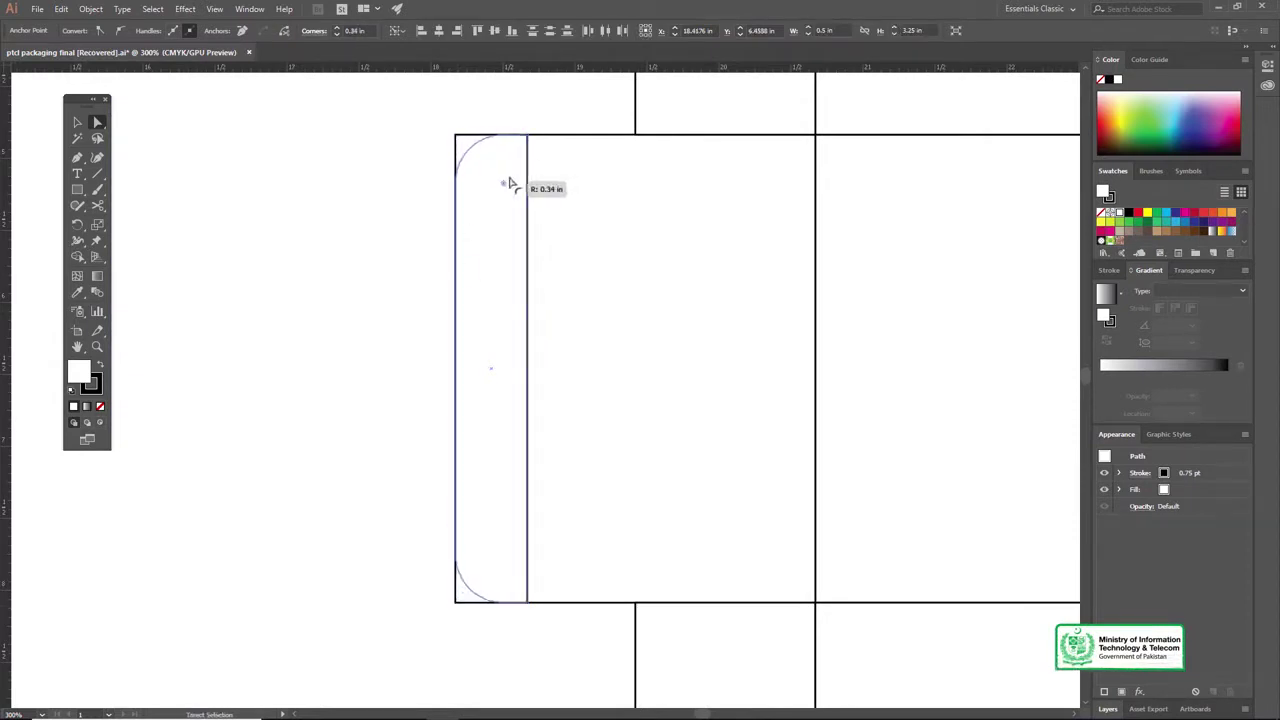
# Examine the four 1.25 × 2 in side flaps beside the upper and lower panels
pyautogui.press('z')
pyautogui.keyDown('alt'); pyautogui.click(705, 258); pyautogui.keyUp('alt')
pyautogui.keyDown('alt'); pyautogui.click(705, 258); pyautogui.keyUp('alt')
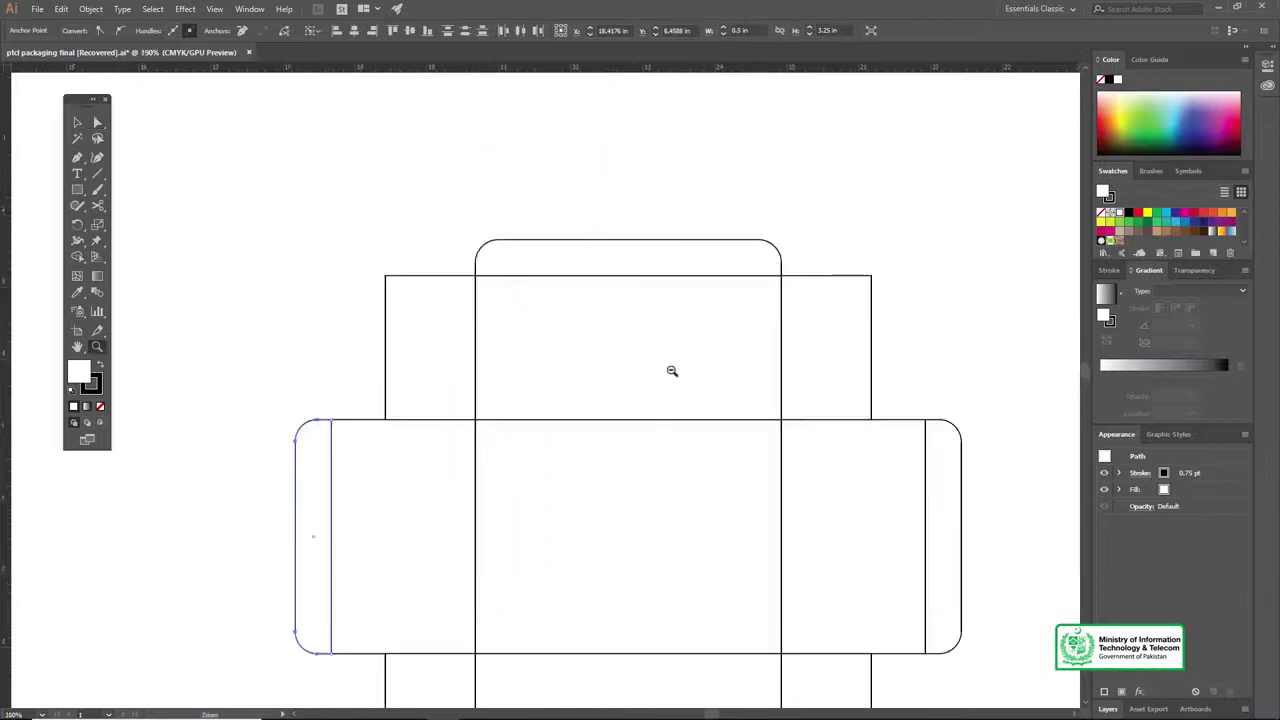
pyautogui.keyDown('alt'); pyautogui.click(673, 372); pyautogui.keyUp('alt')
pyautogui.keyDown('alt'); pyautogui.click(574, 441); pyautogui.keyUp('alt')
pyautogui.press('v')
pyautogui.moveTo(551, 363); pyautogui.dragTo(592, 314)
pyautogui.click(612, 286)
pyautogui.click(456, 289)
pyautogui.click(466, 448)
pyautogui.click(636, 451)
pyautogui.press('z')
pyautogui.click(602, 300)
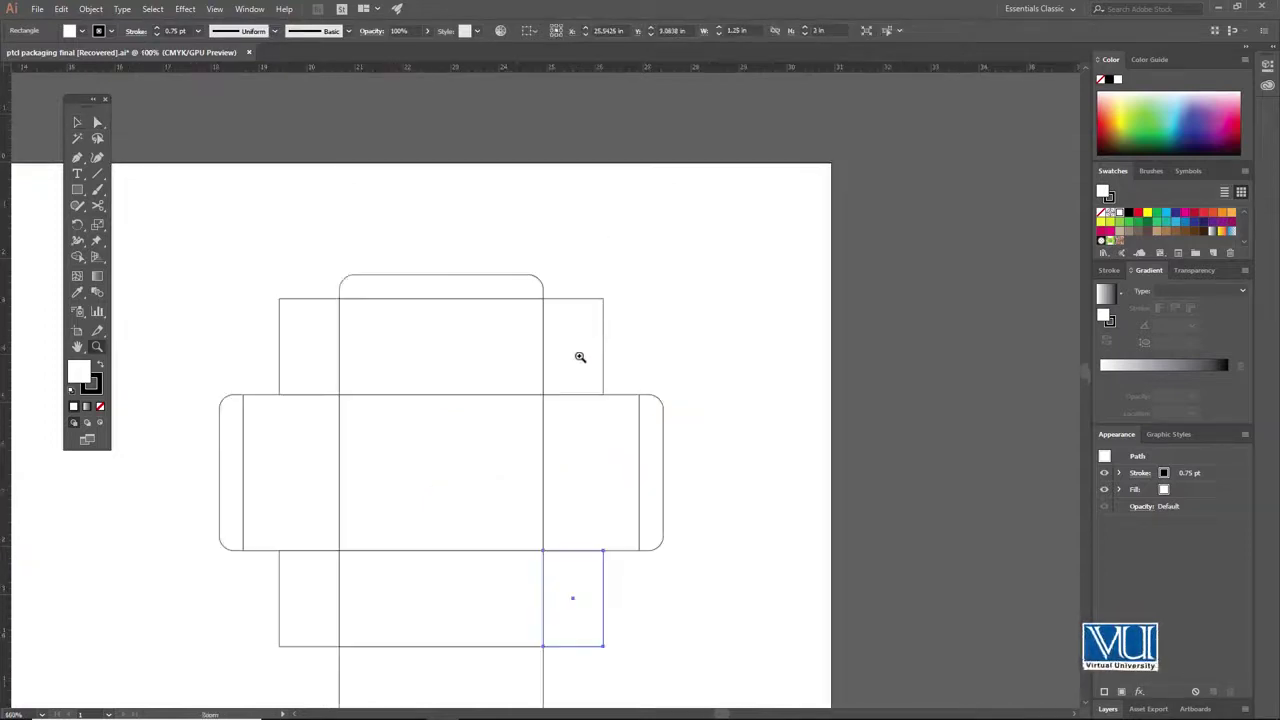
pyautogui.click(580, 357)
pyautogui.click(554, 366)
pyautogui.moveTo(506, 374); pyautogui.dragTo(583, 366)
pyautogui.click(583, 370)
pyautogui.press('v')
pyautogui.click(618, 211)
pyautogui.click(612, 219)
pyautogui.rightClick(611, 218)
pyautogui.moveTo(648, 430)
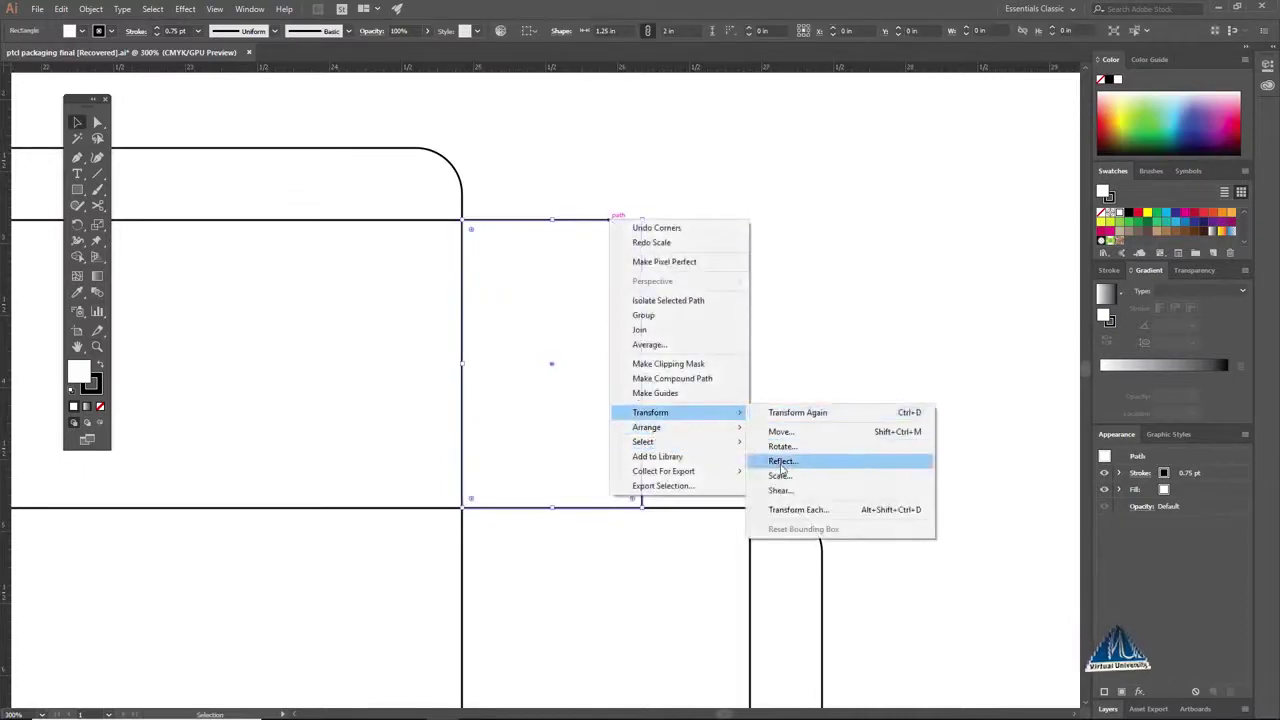
pyautogui.click(555, 176)
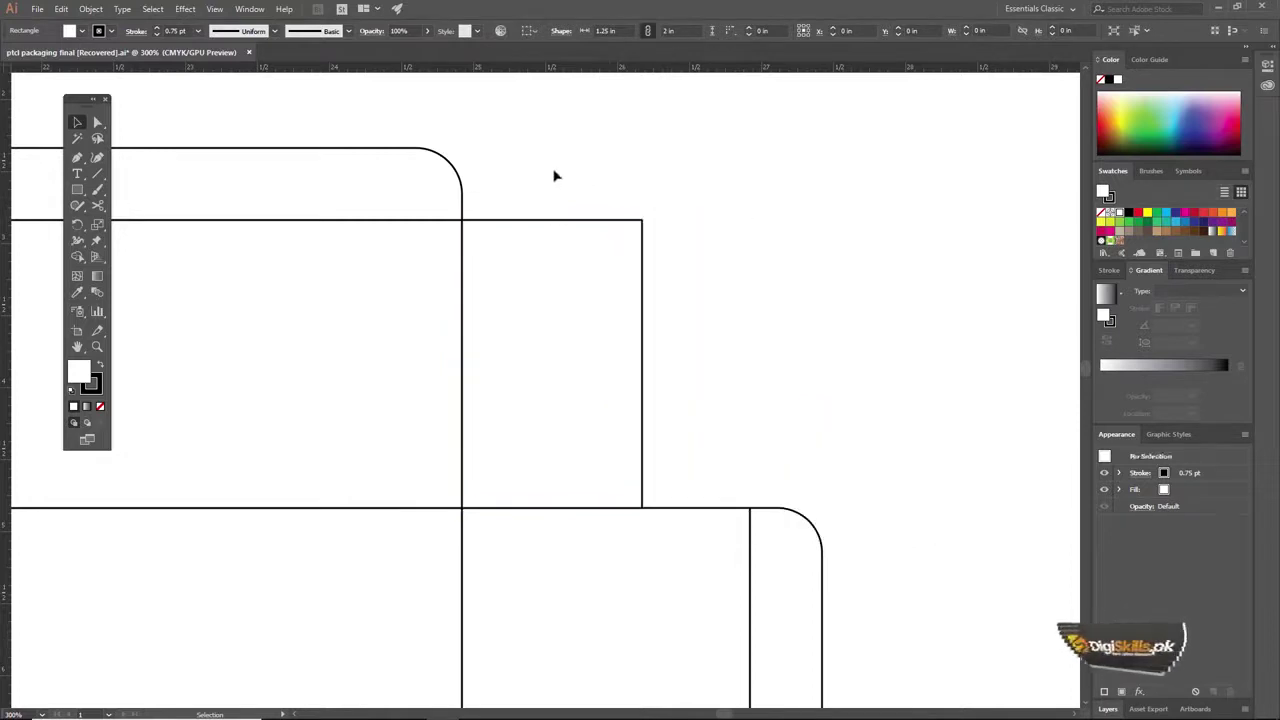
# Taper the upper-right 1.25 × 2 in side flap by scaling its two outer anchor points uniformly to 80%
pyautogui.click(643, 224)
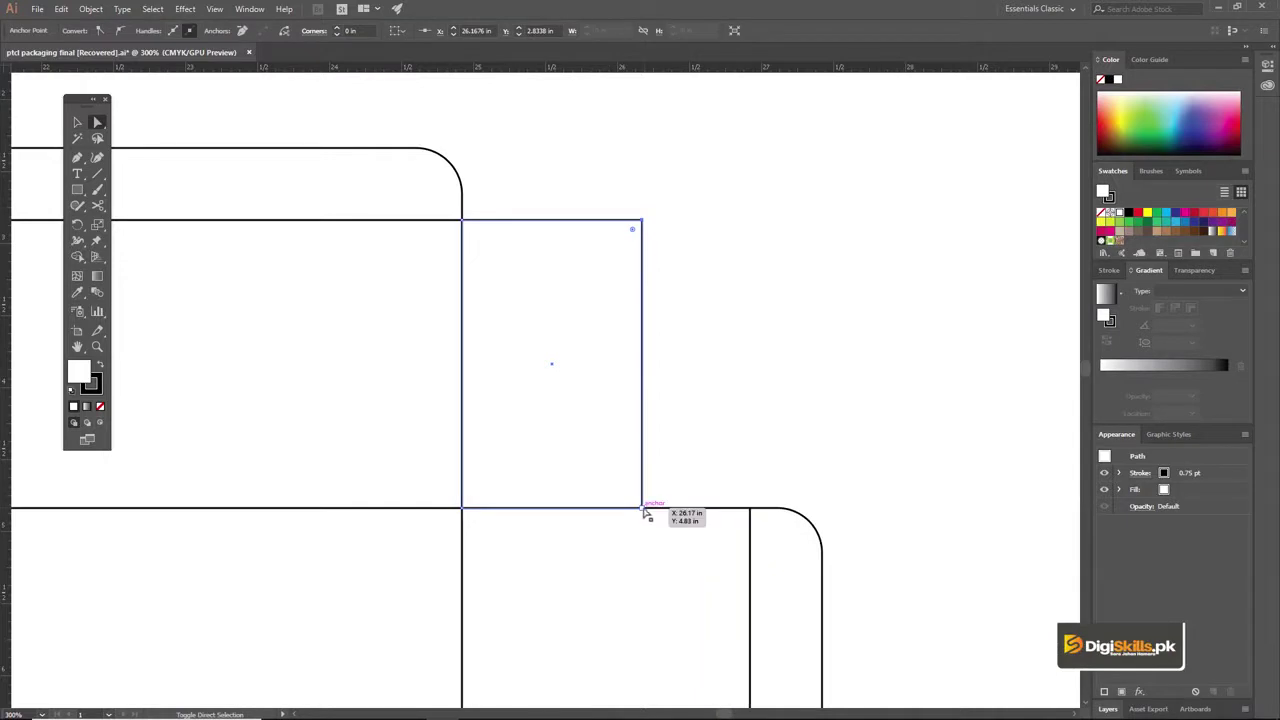
pyautogui.rightClick(589, 289)
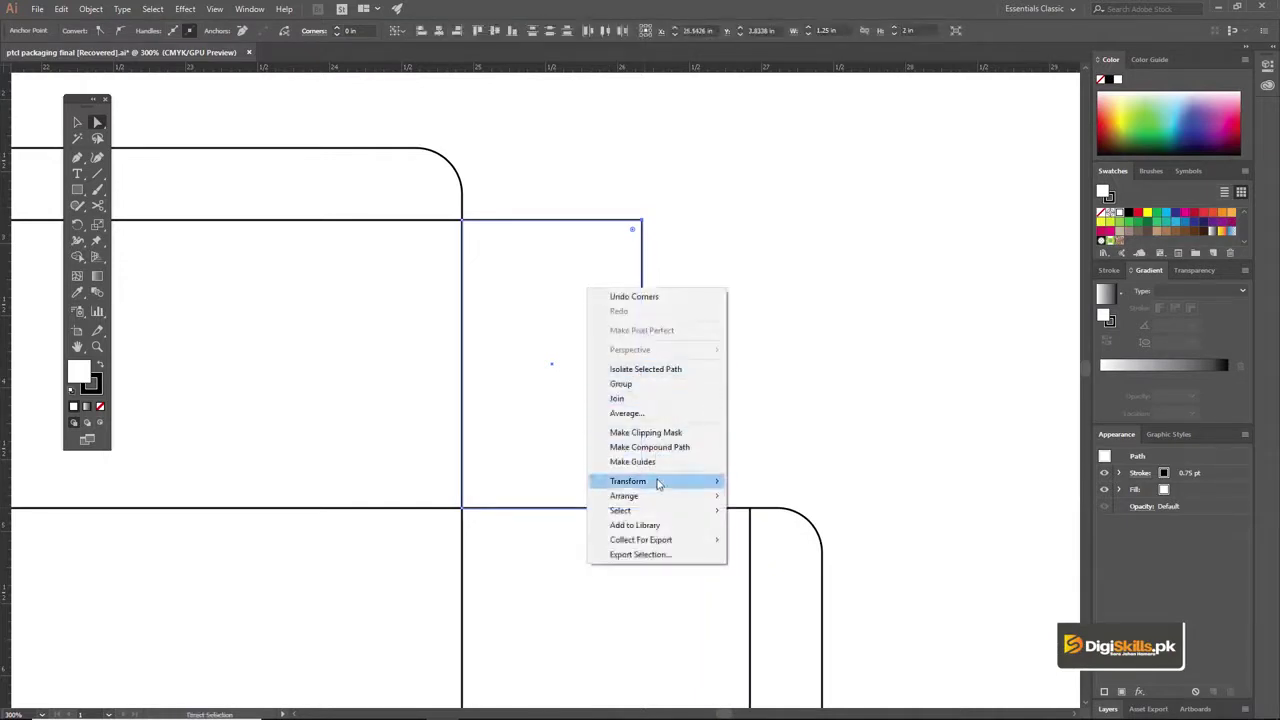
pyautogui.moveTo(659, 482)
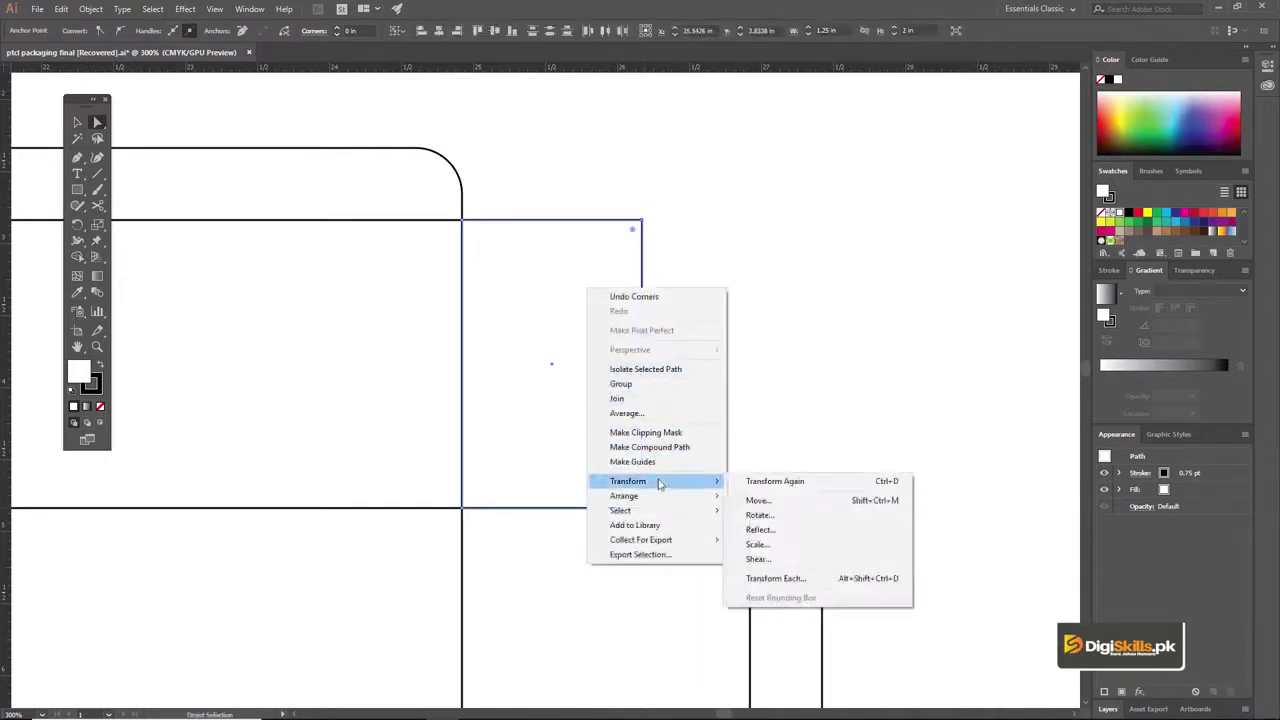
pyautogui.click(762, 544)
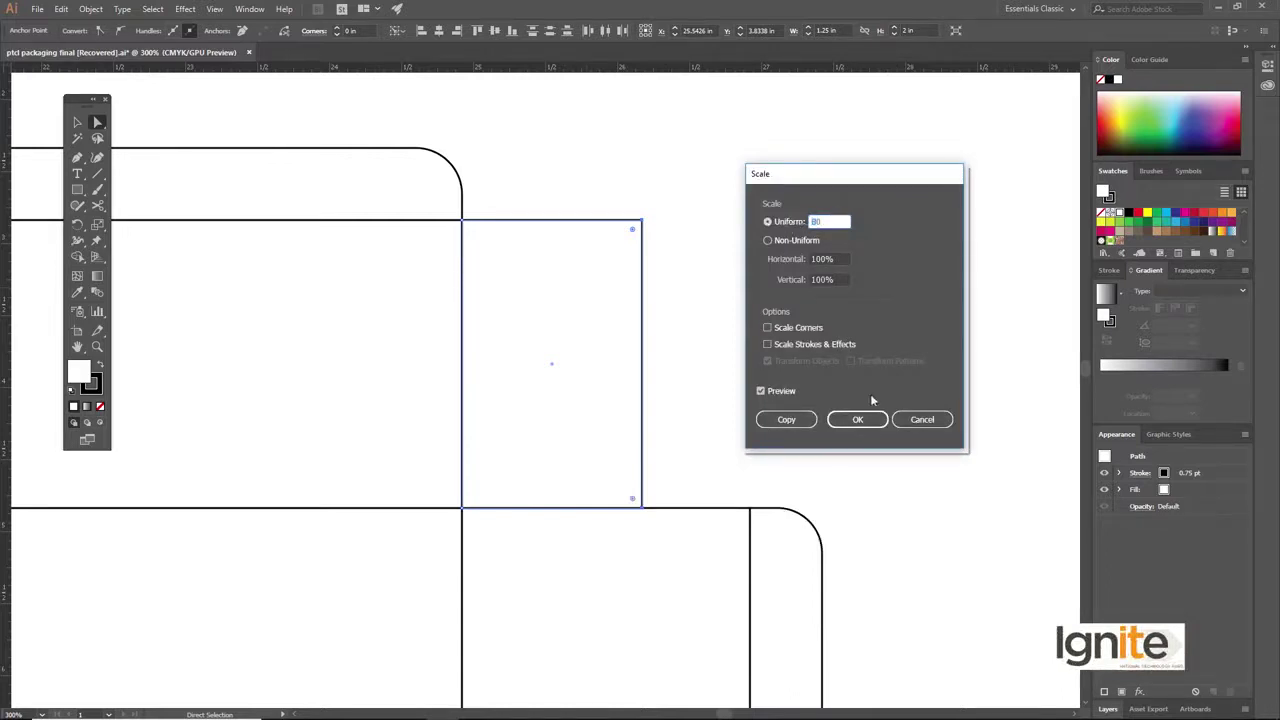
pyautogui.click(857, 418)
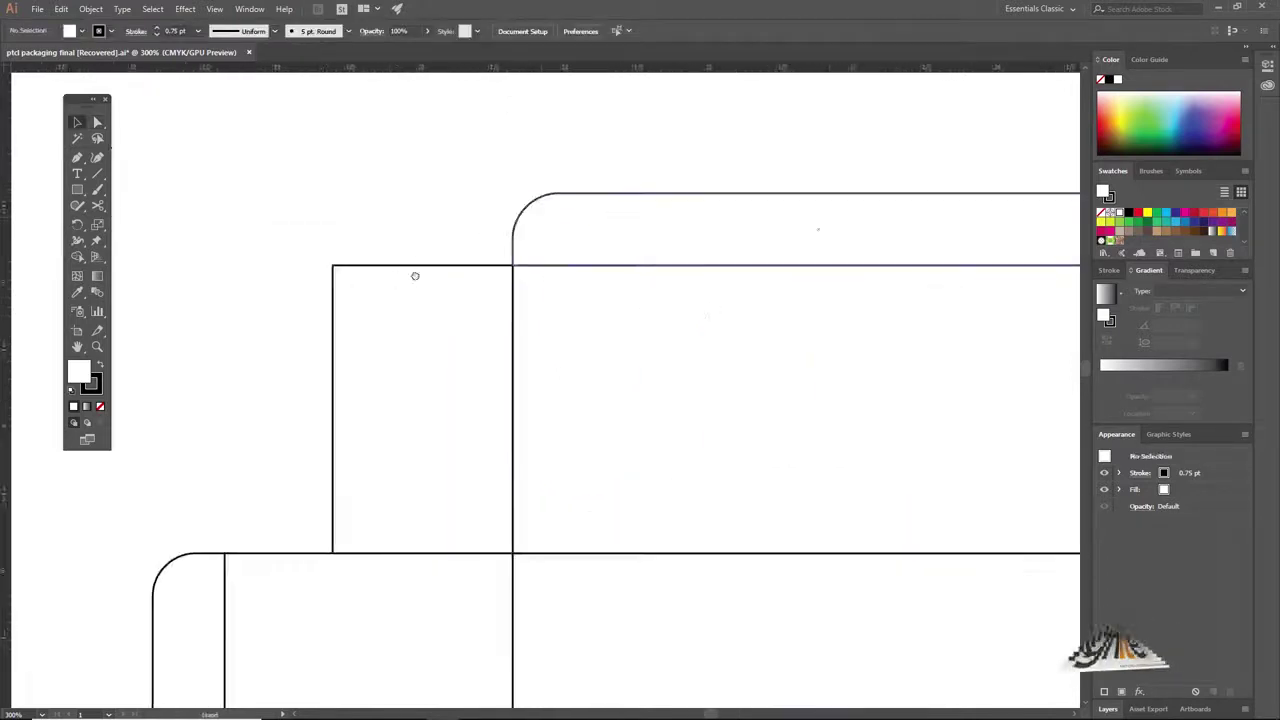
# Taper the upper-left 1.25 × 2 in side flap by scaling its two outer anchor points uniformly to 80%
pyautogui.hscroll(-3, 414, 277)
pyautogui.scroll(-2, 423, 234)
pyautogui.click(99, 125)
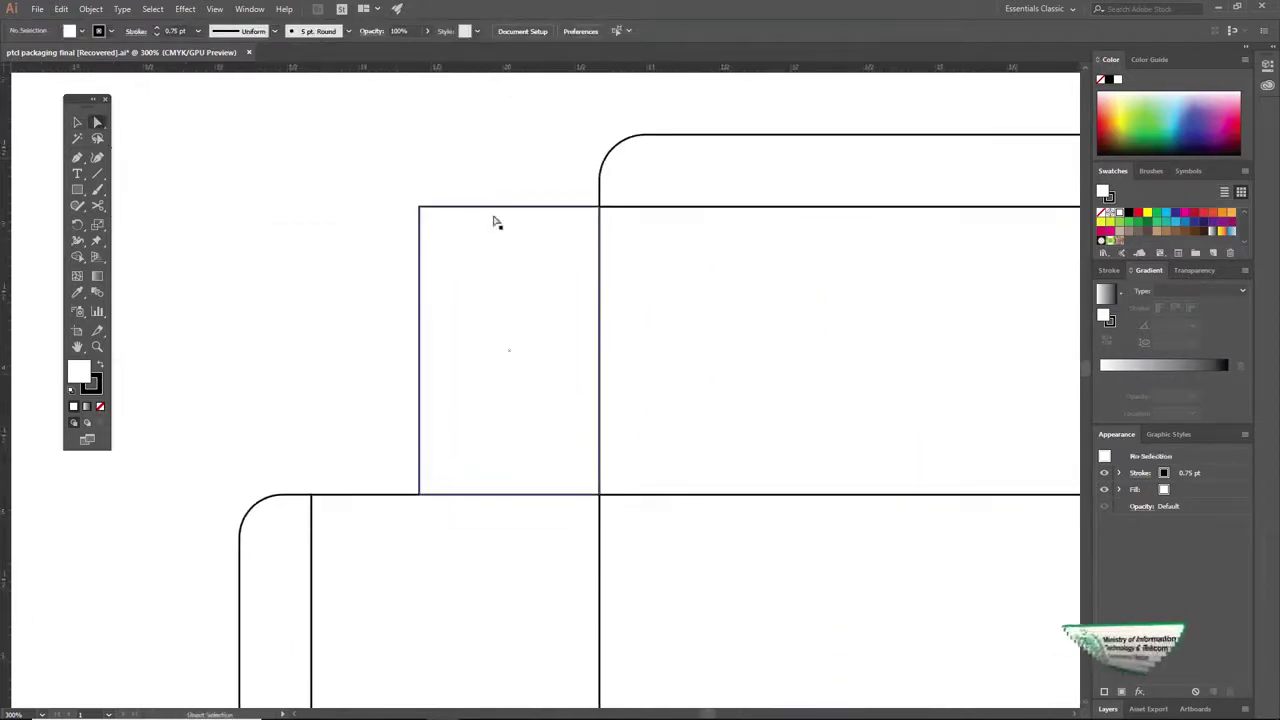
pyautogui.click(421, 209)
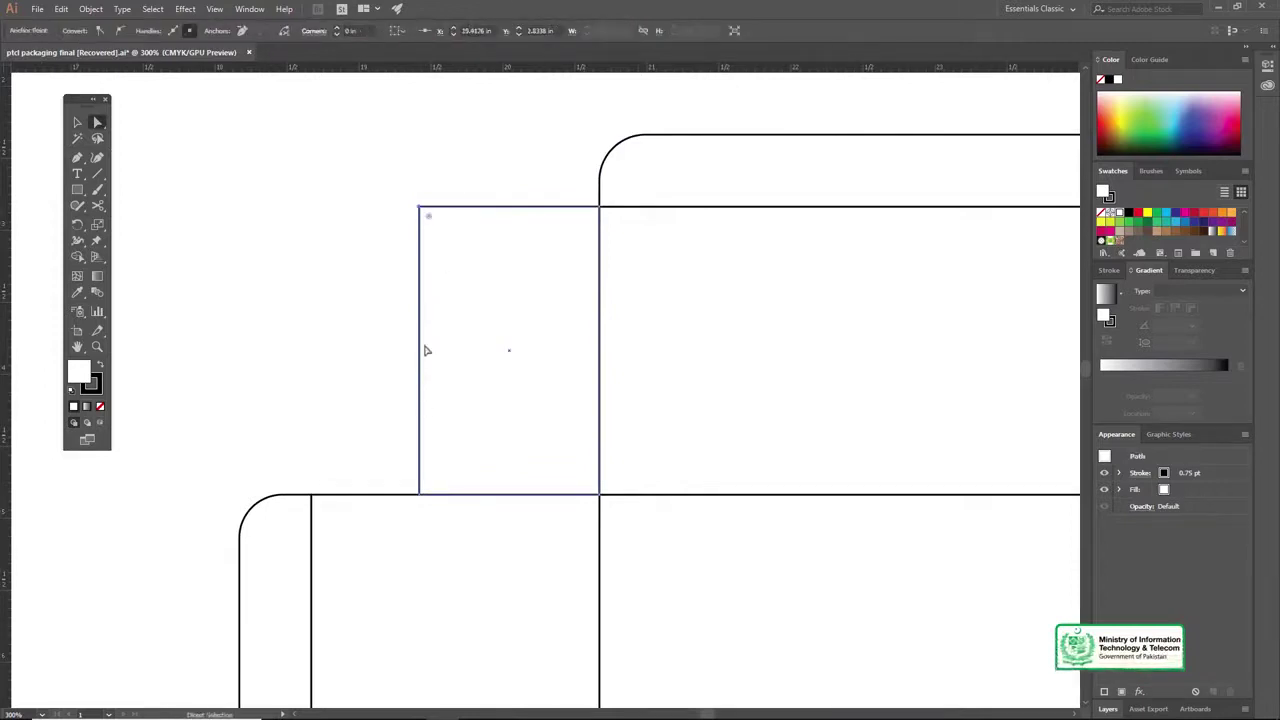
pyautogui.click(422, 494)
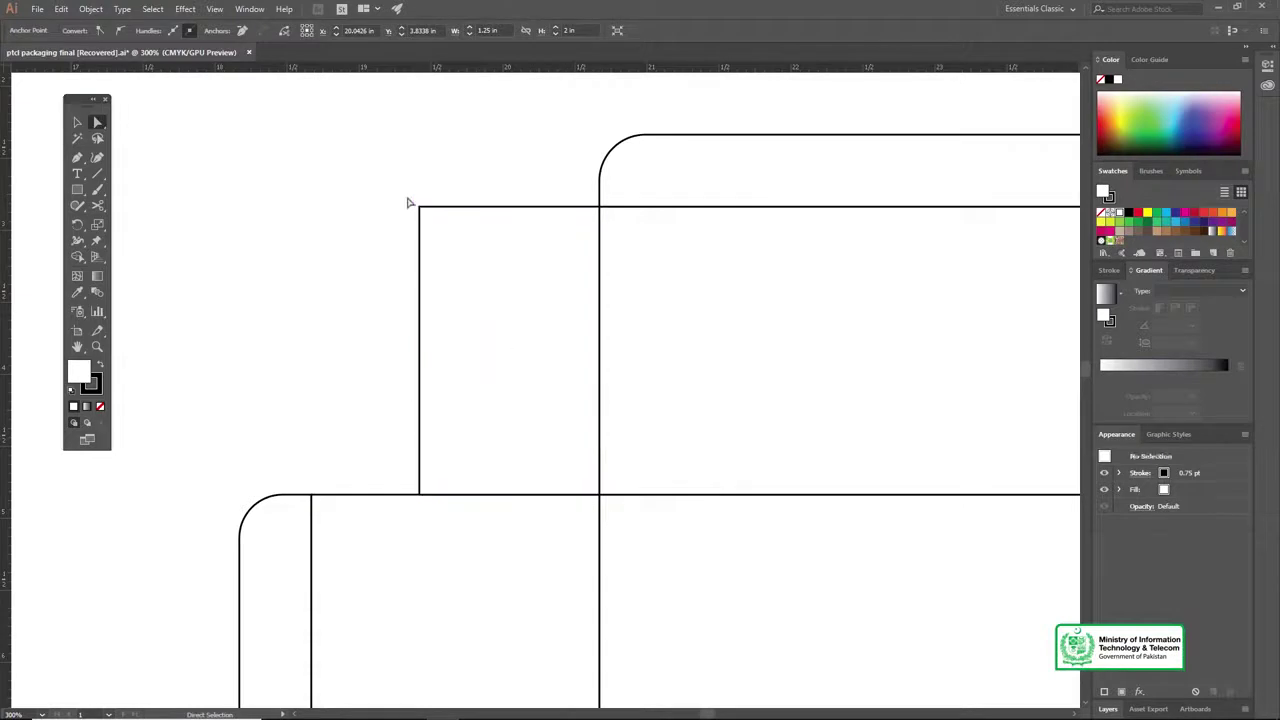
pyautogui.rightClick(458, 250)
pyautogui.moveTo(506, 446)
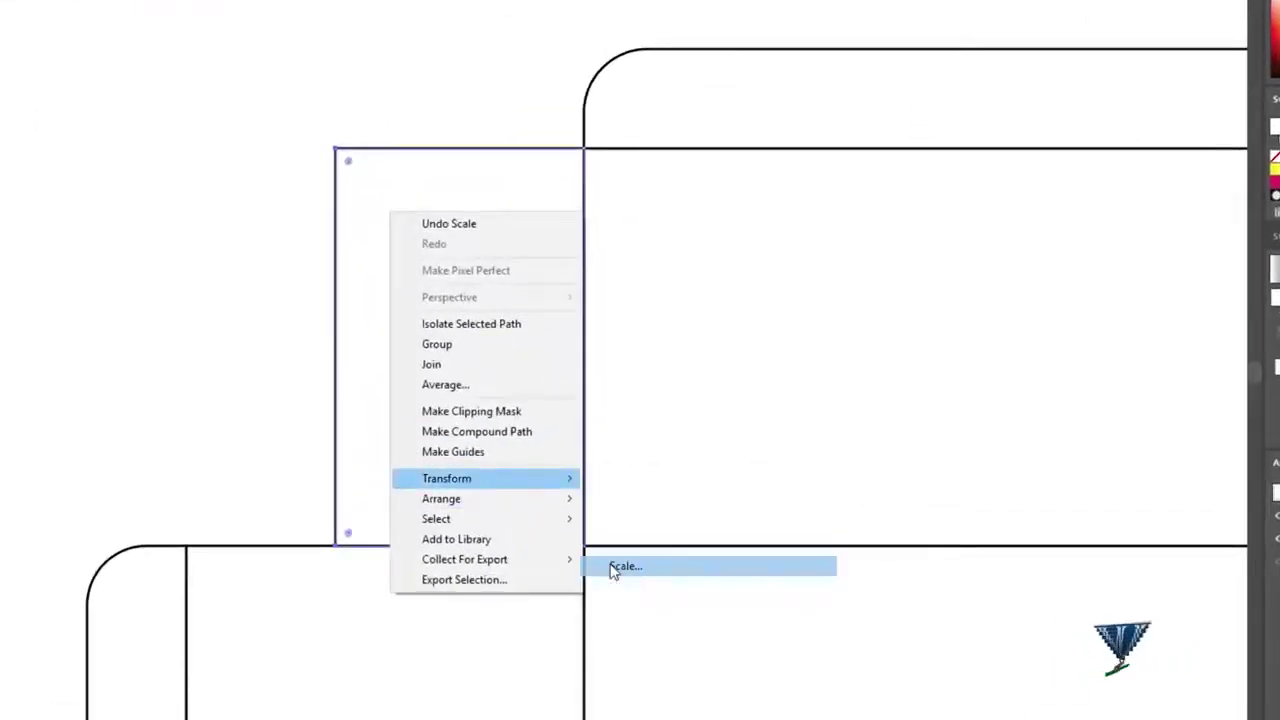
pyautogui.click(620, 566)
pyautogui.click(940, 442)
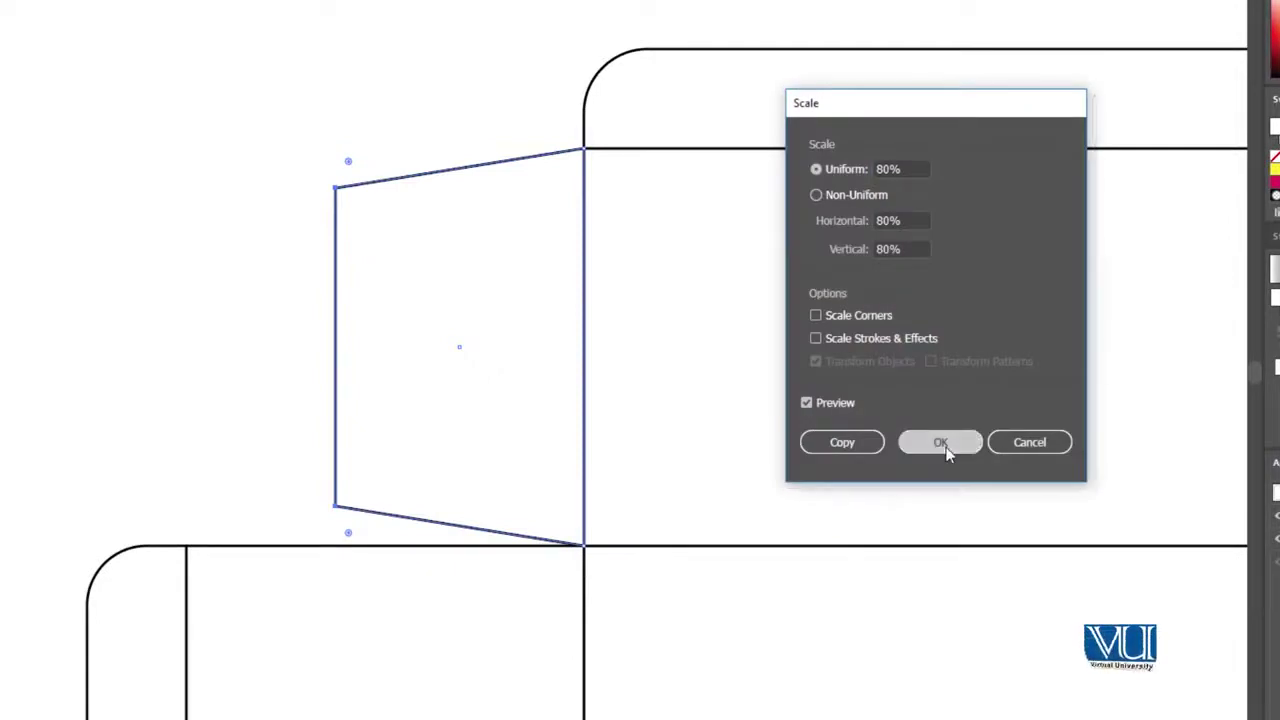
# Taper the lower-right 1.25 × 2 in side flap by scaling its two outer anchor points uniformly to 80%
pyautogui.hotkey('ctrl', '-')
pyautogui.moveTo(639, 526); pyautogui.dragTo(294, 213)
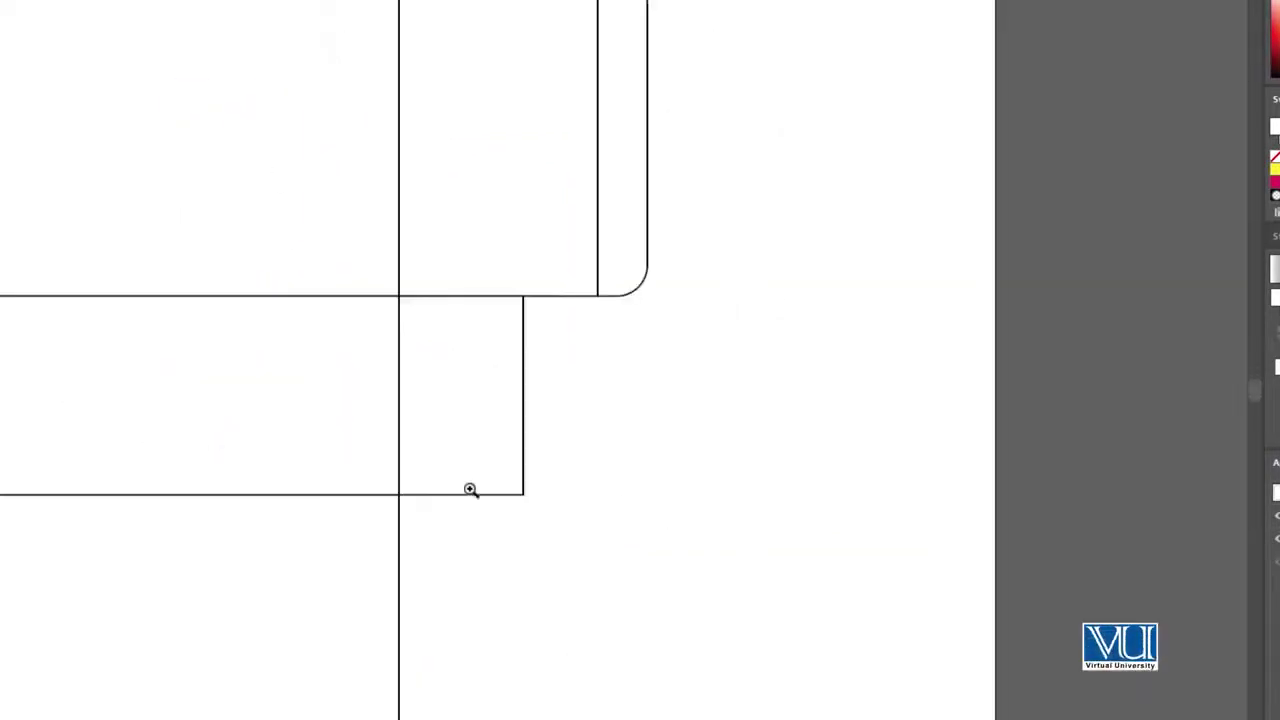
pyautogui.keyDown('ctrl'); pyautogui.click(470, 499); pyautogui.keyUp('ctrl')
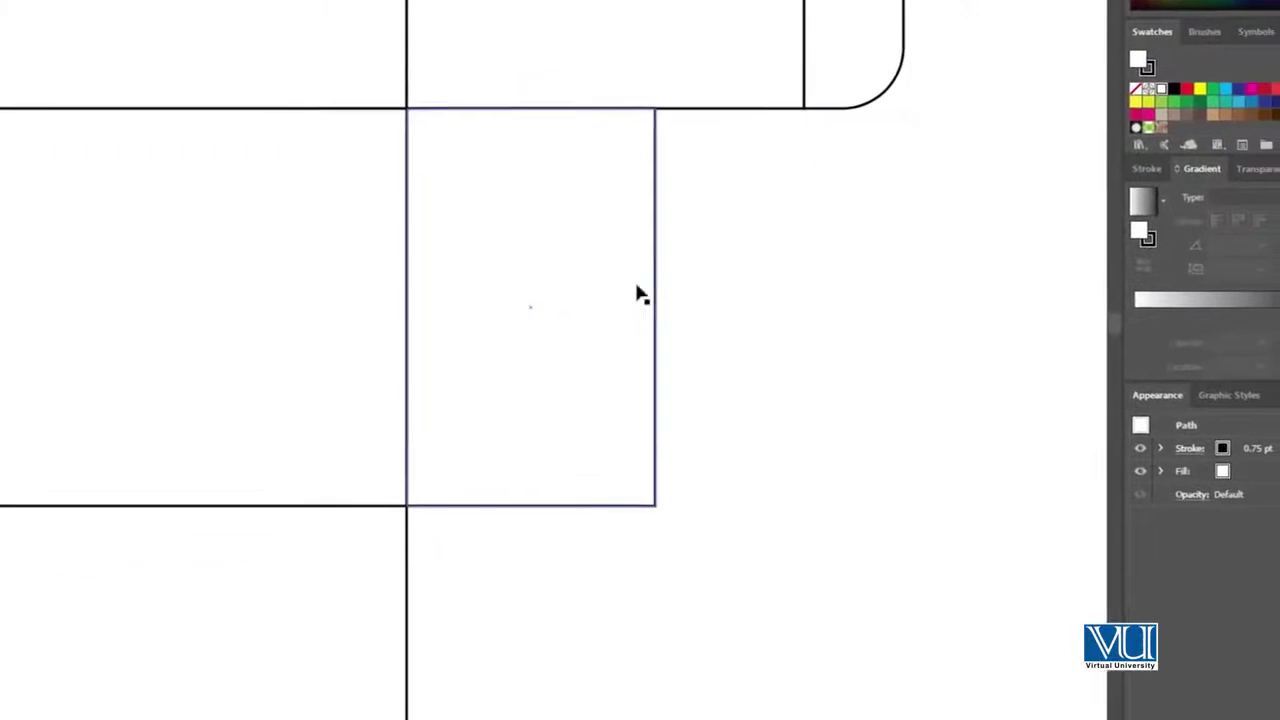
pyautogui.click(652, 288)
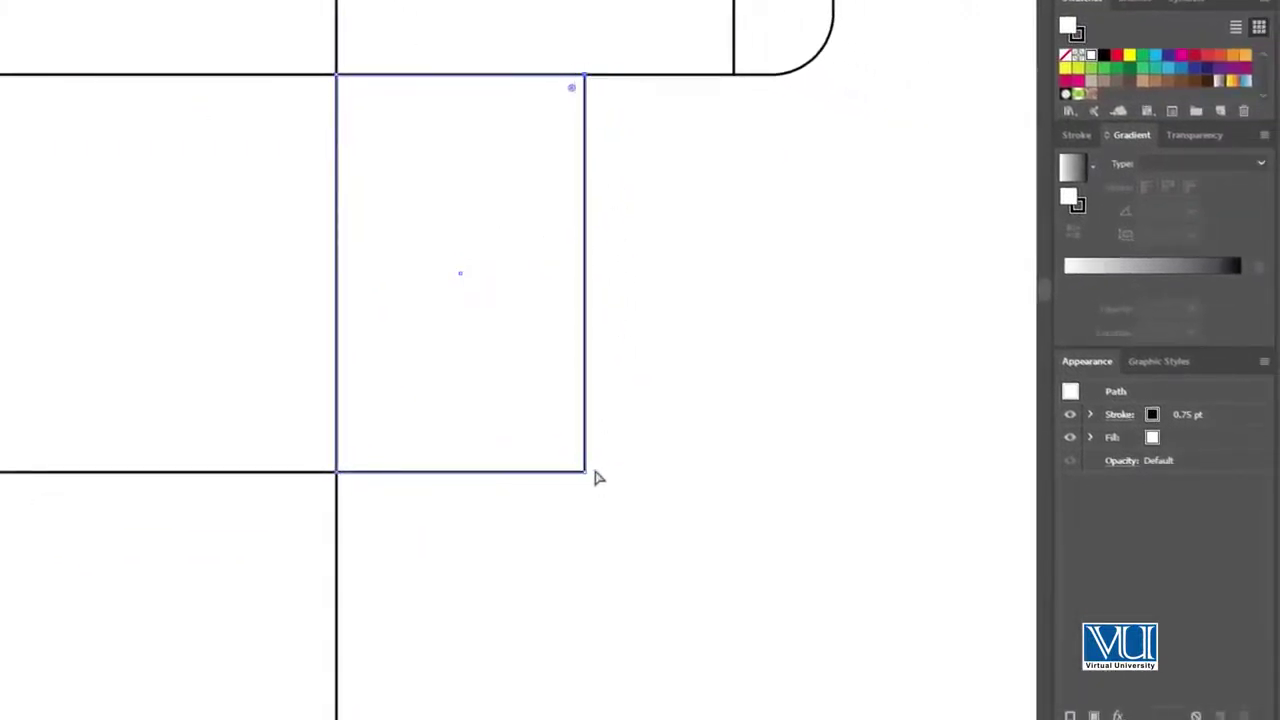
pyautogui.keyDown('shift'); pyautogui.click(585, 471); pyautogui.keyUp('shift')
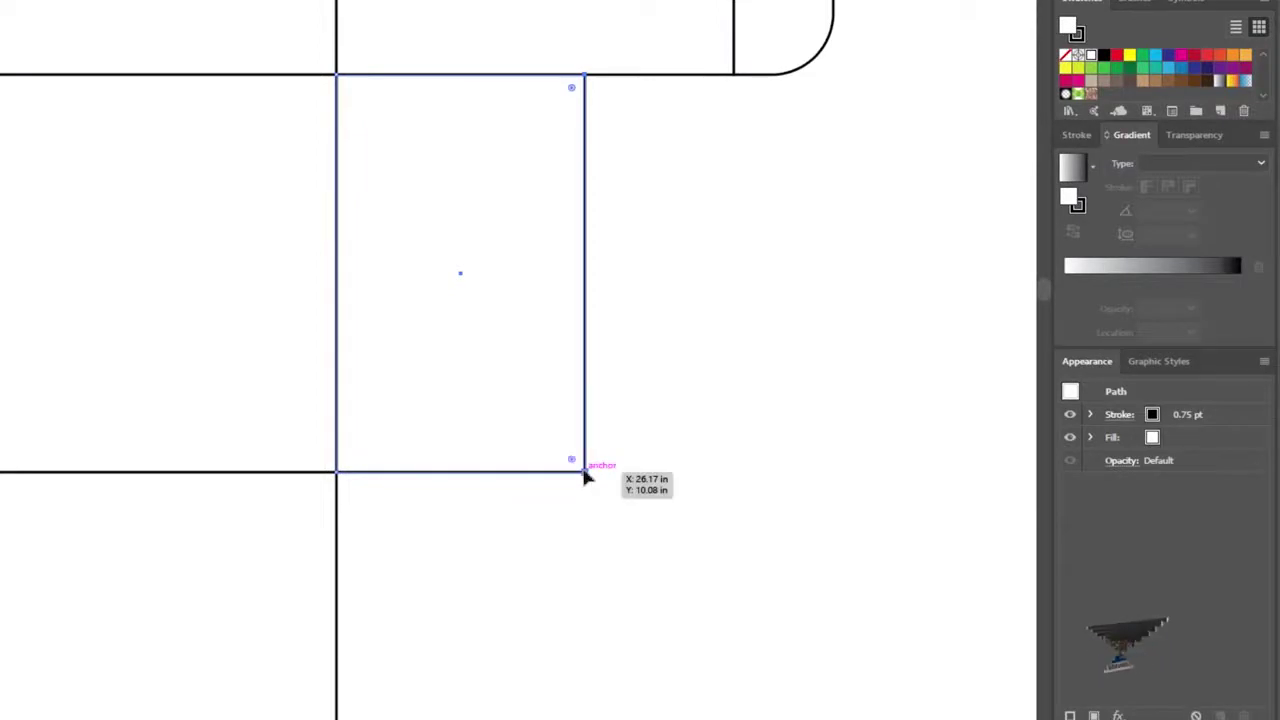
pyautogui.rightClick(524, 254)
pyautogui.moveTo(614, 520)
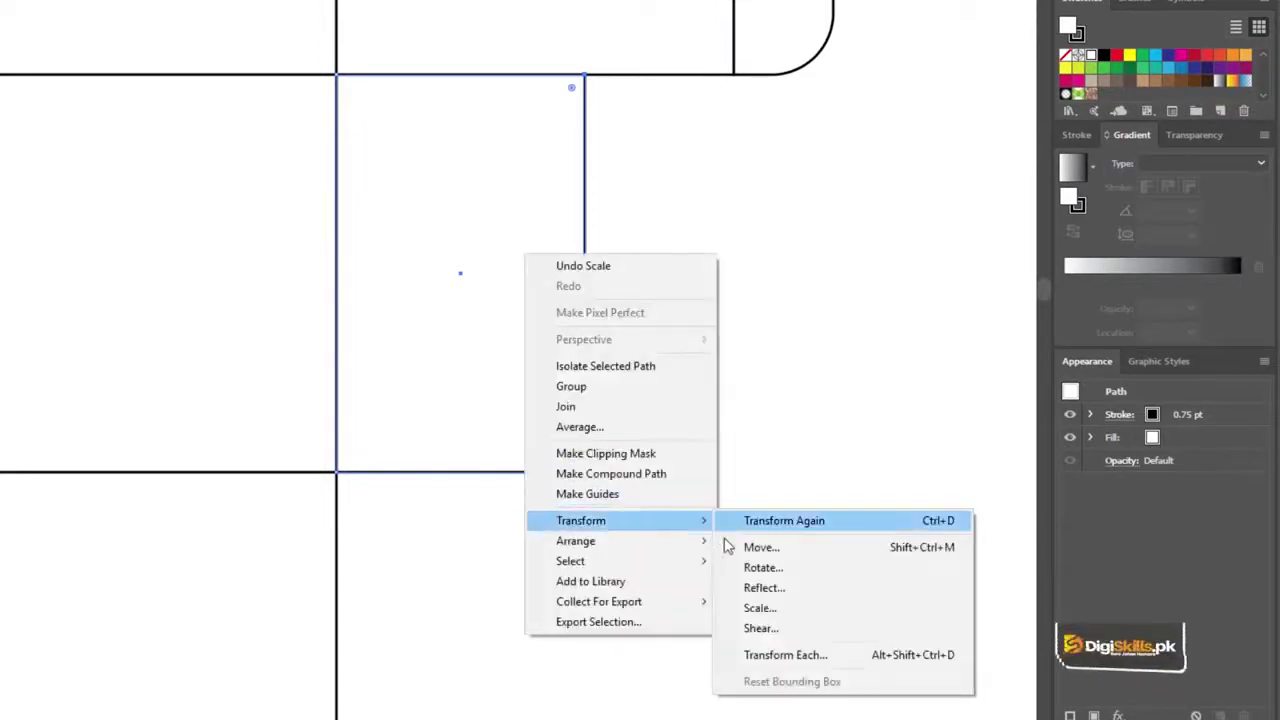
pyautogui.click(760, 608)
pyautogui.click(710, 340)
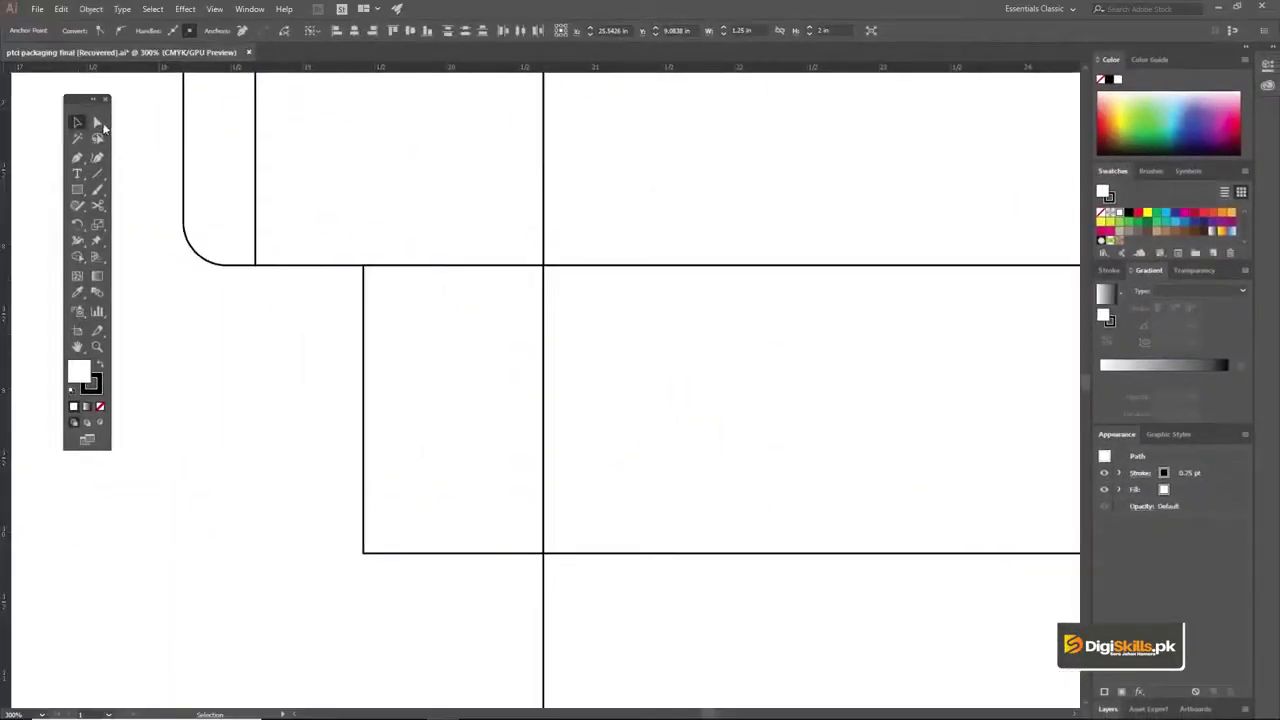
# Taper the lower-left 1.25 × 2 in side flap by scaling its two outer anchor points uniformly to 80%
pyautogui.click(99, 123)
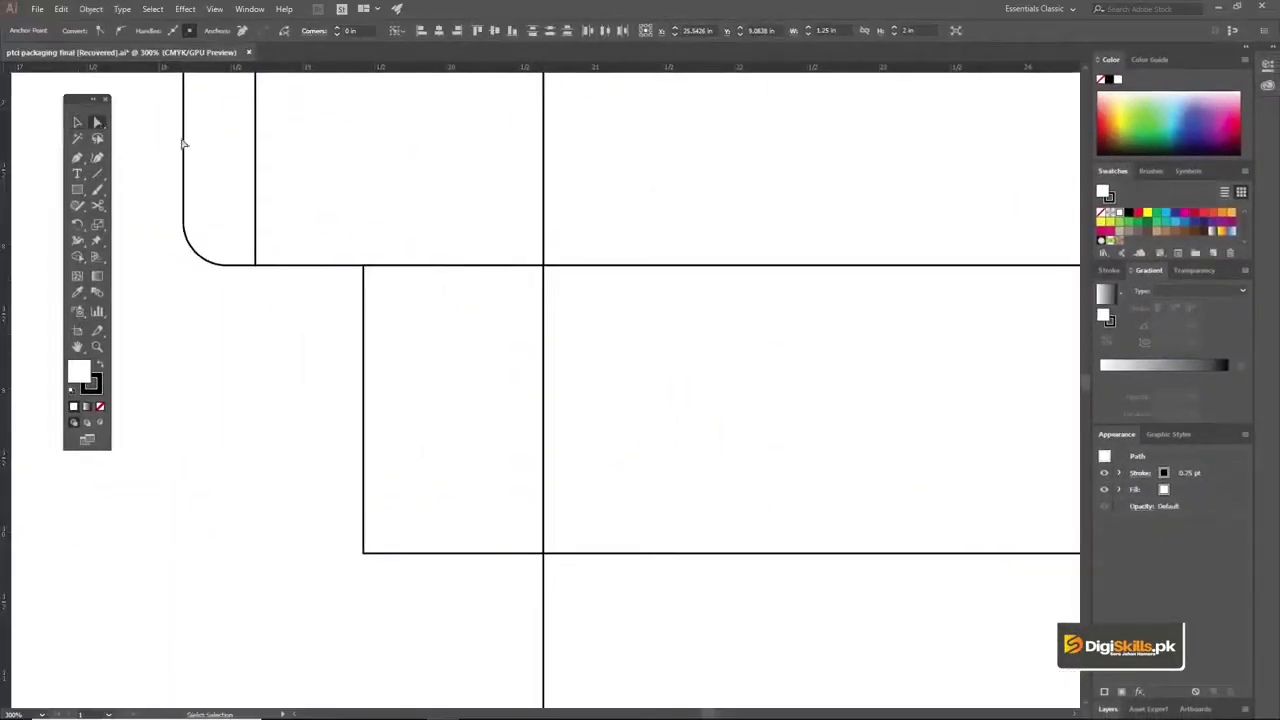
pyautogui.click(364, 269)
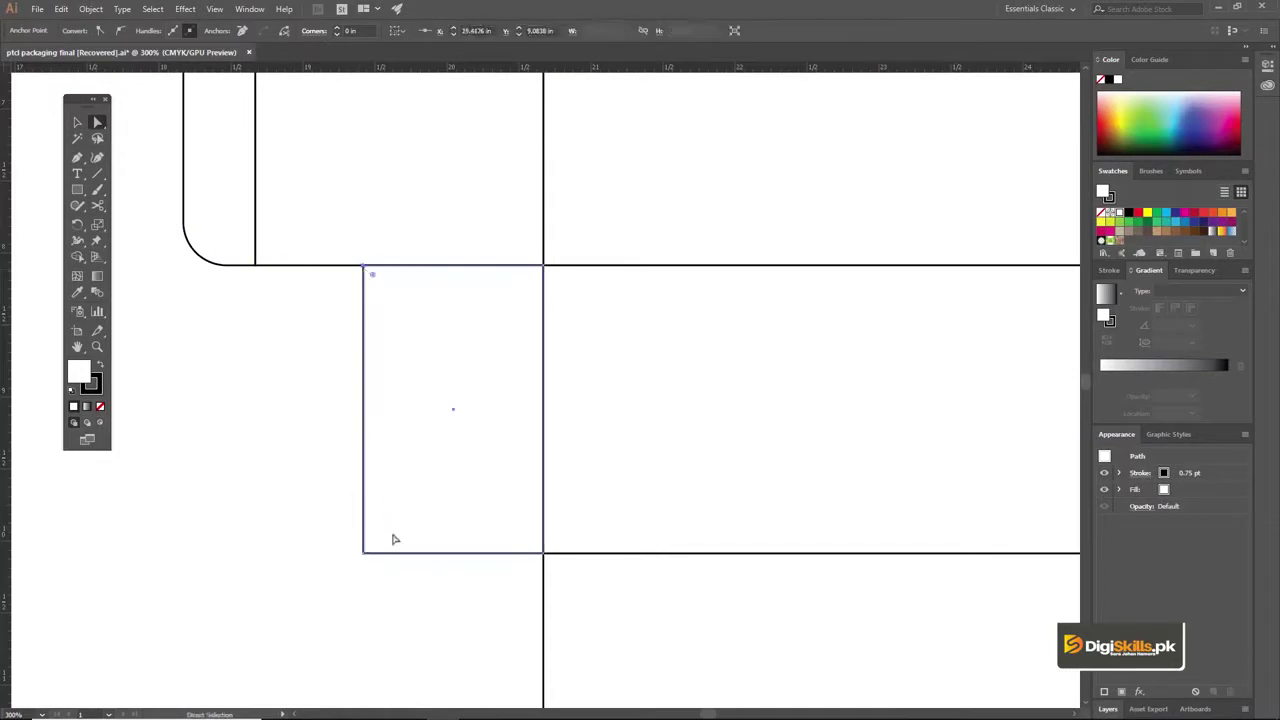
pyautogui.keyDown('shift'); pyautogui.click(365, 551); pyautogui.keyUp('shift')
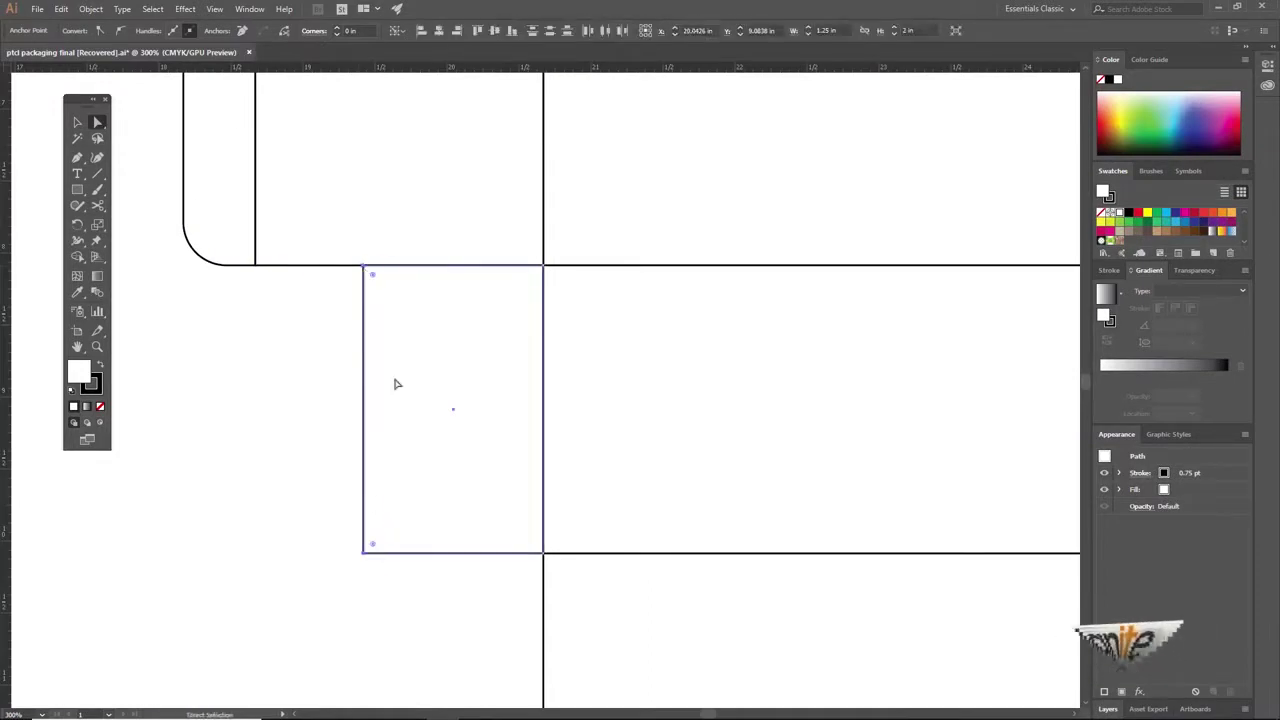
pyautogui.rightClick(396, 346)
pyautogui.moveTo(477, 548)
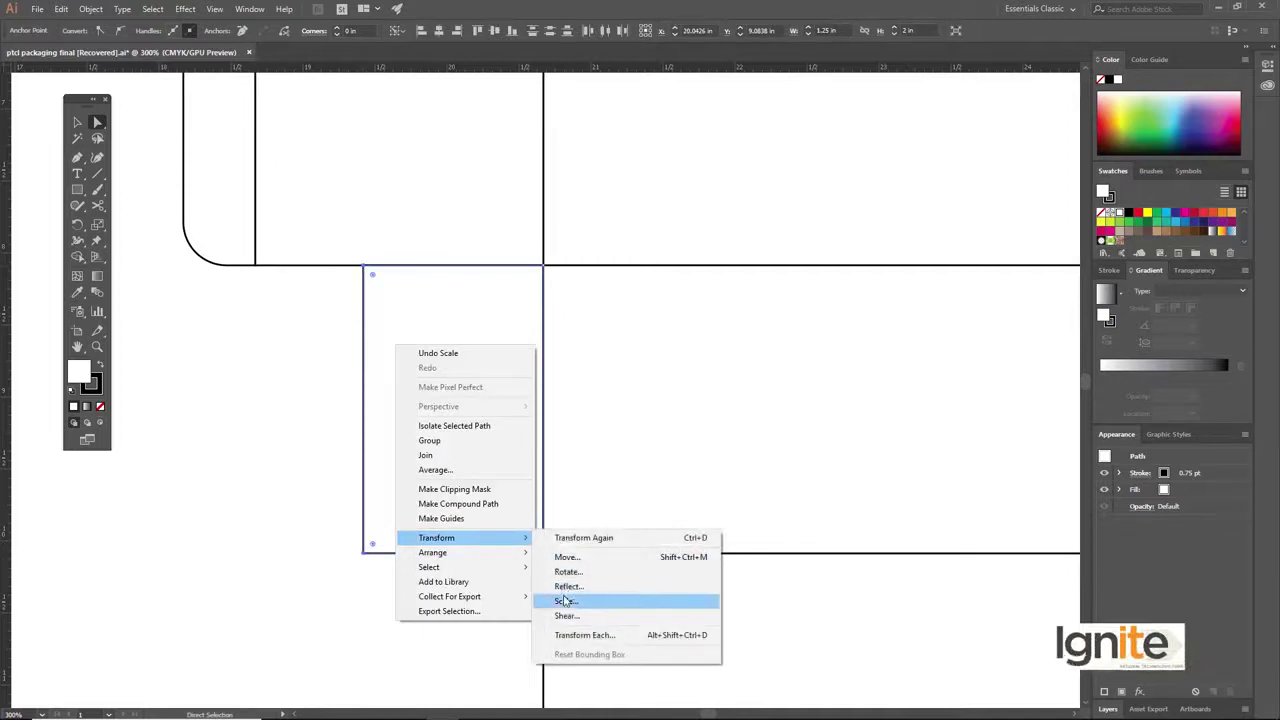
pyautogui.click(564, 601)
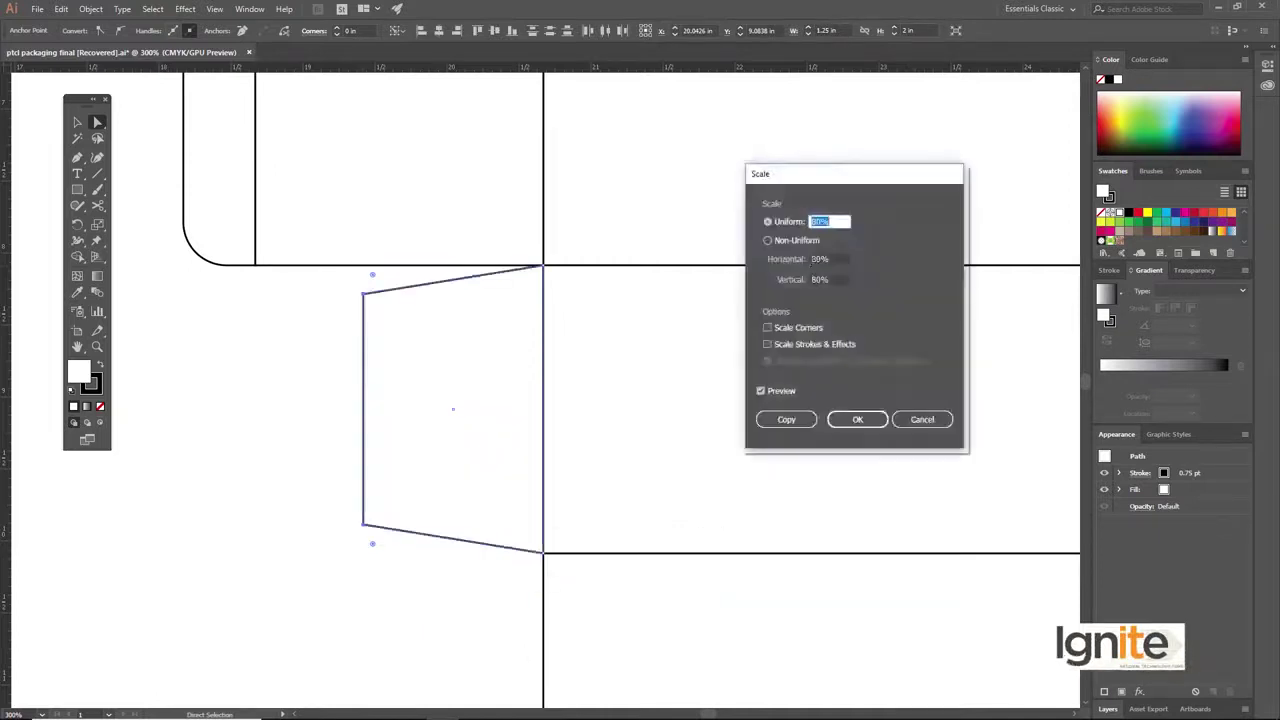
pyautogui.click(856, 421)
pyautogui.hotkey('ctrl', '1')
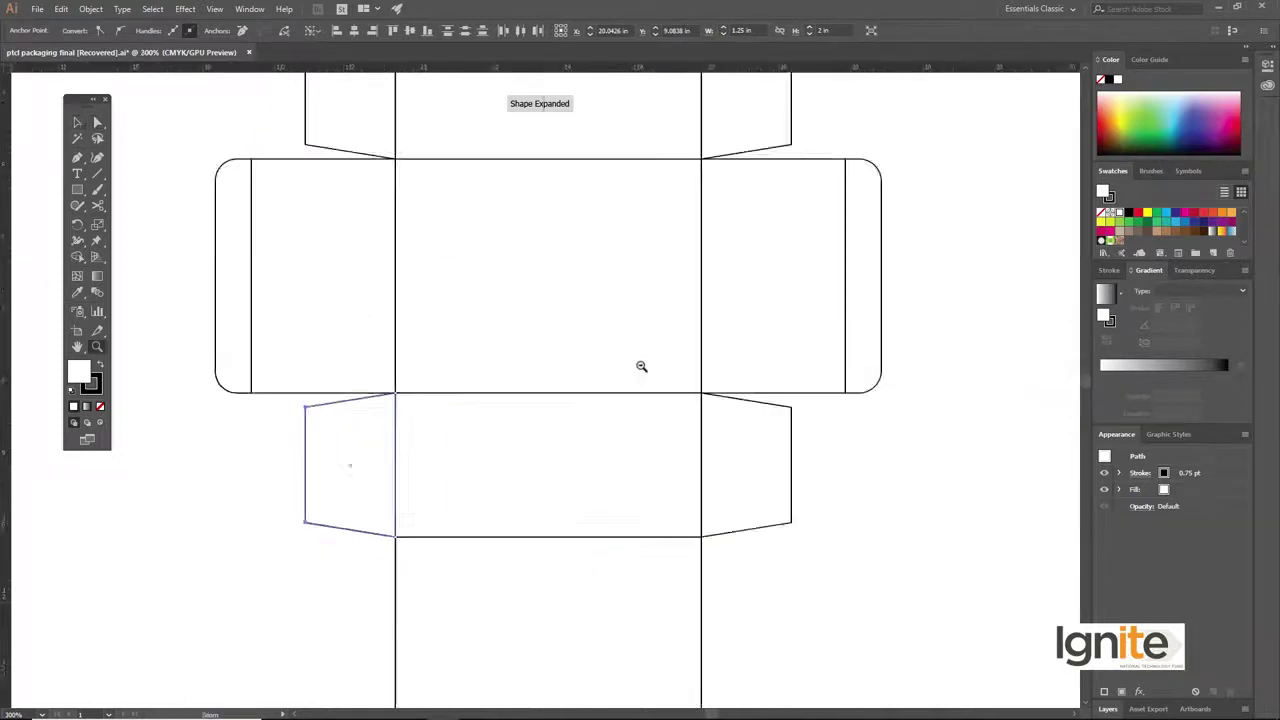
pyautogui.moveTo(638, 355); pyautogui.dragTo(687, 353)
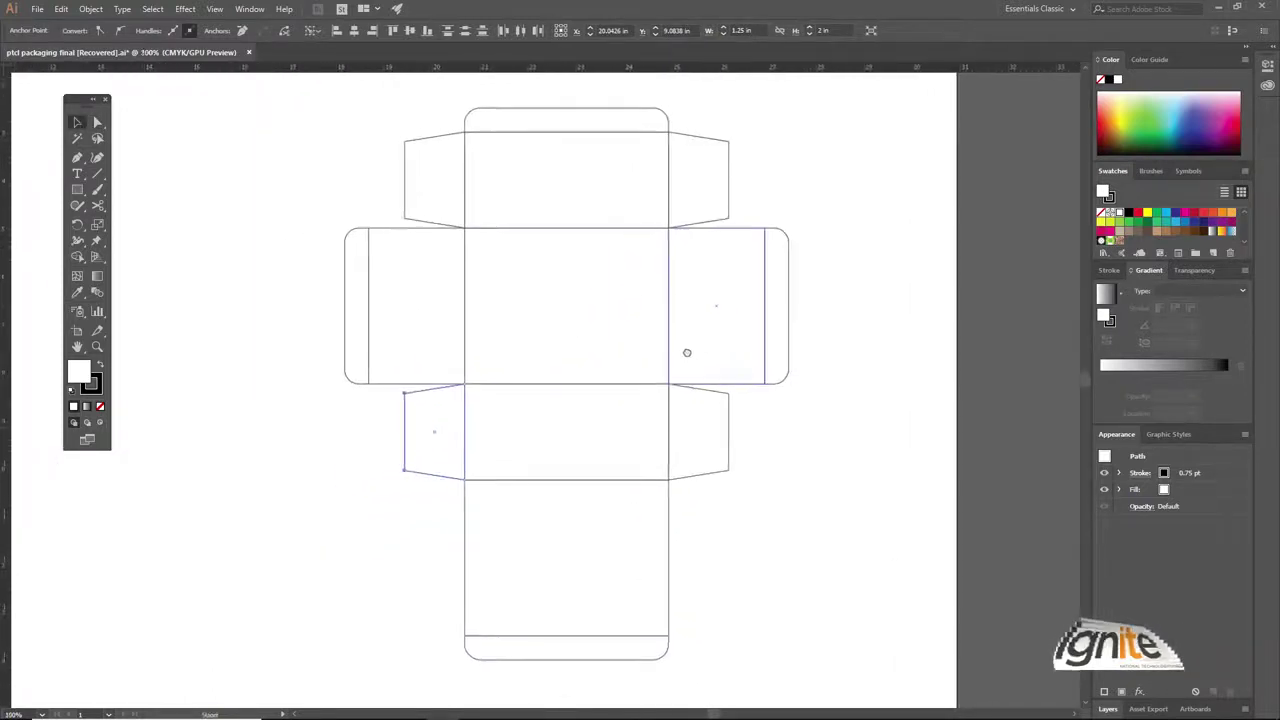
pyautogui.click(288, 346)
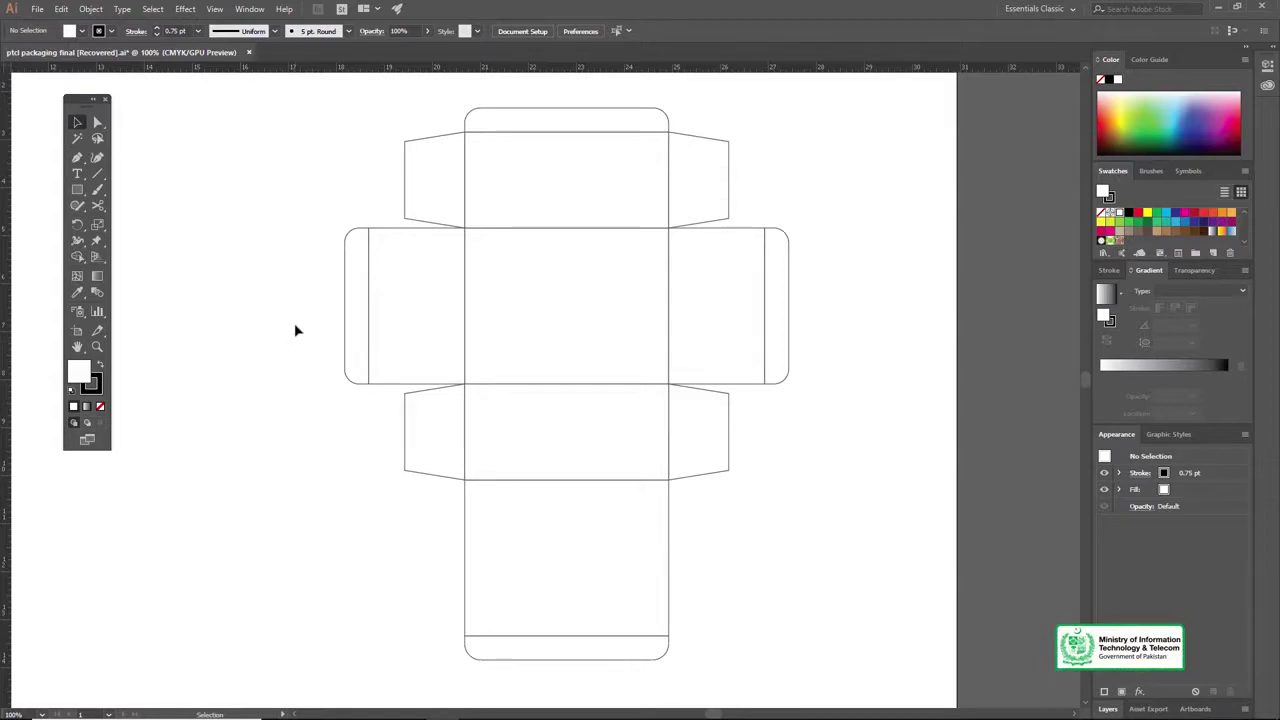
pyautogui.press('z')
pyautogui.keyDown('alt'); pyautogui.click(299, 321); pyautogui.keyUp('alt')
pyautogui.press('v')
pyautogui.moveTo(298, 318); pyautogui.dragTo(312, 254)
pyautogui.click(158, 282)
pyautogui.moveTo(134, 246); pyautogui.dragTo(177, 310)
pyautogui.click(167, 288)
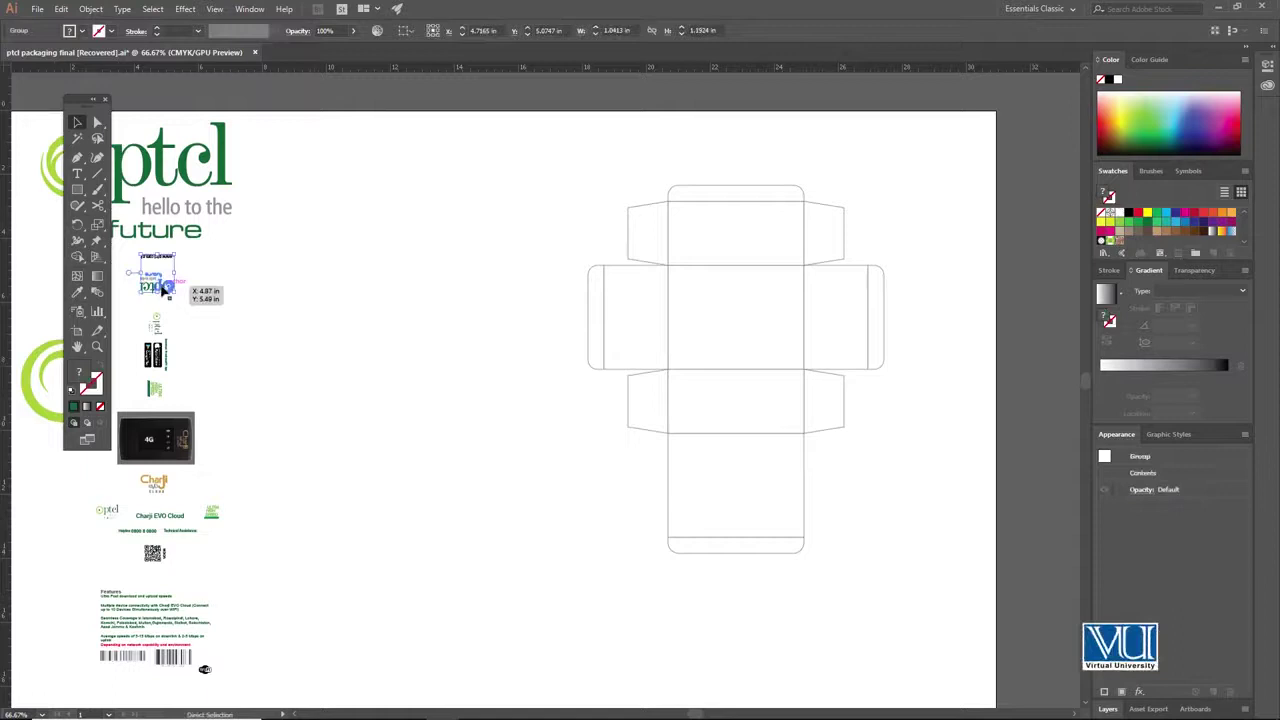
pyautogui.press('z')
pyautogui.keyDown('alt'); pyautogui.click(475, 258); pyautogui.keyUp('alt')
pyautogui.moveTo(270, 379); pyautogui.dragTo(629, 503)
pyautogui.press('v')
pyautogui.click(607, 459)
pyautogui.press('v')
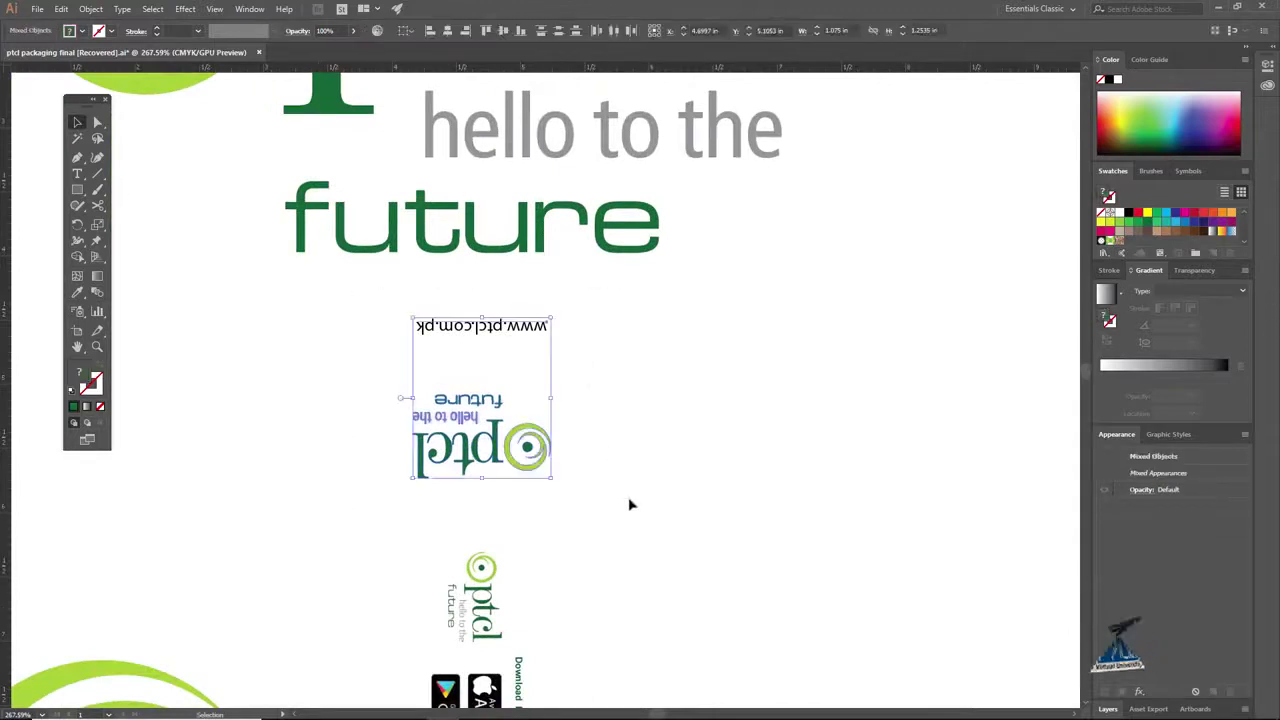
pyautogui.click(604, 461)
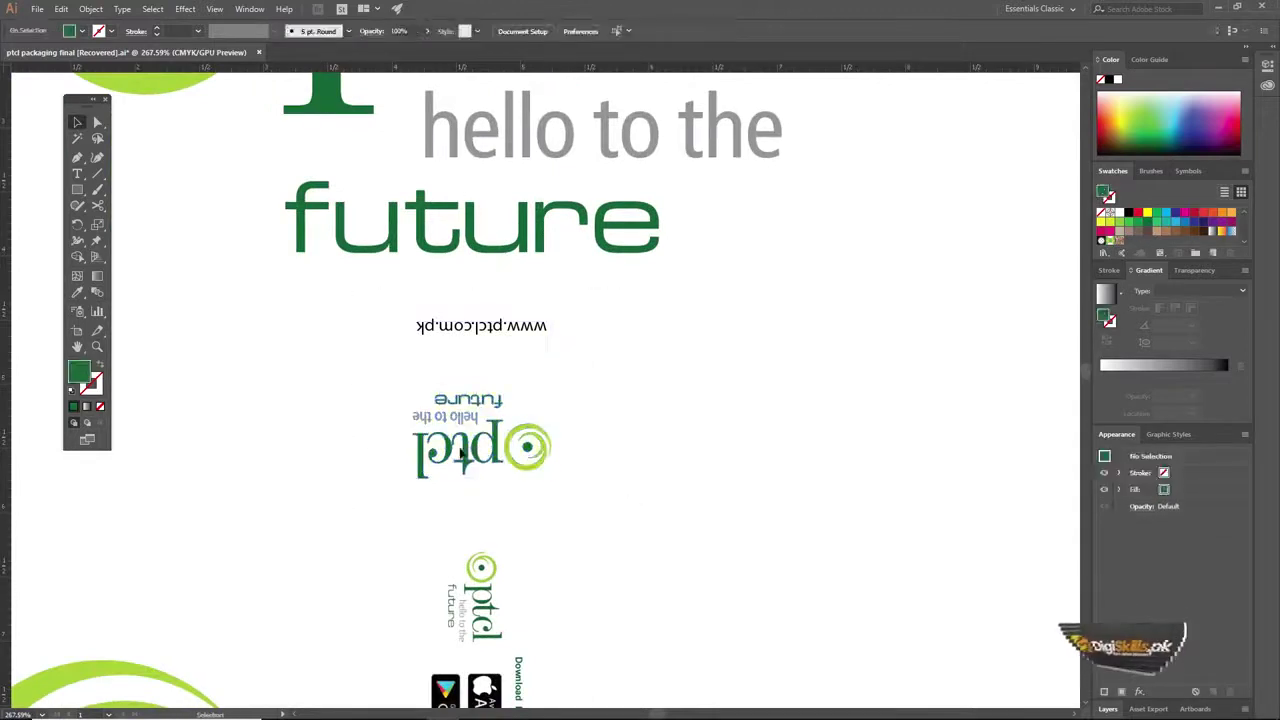
pyautogui.click(476, 457)
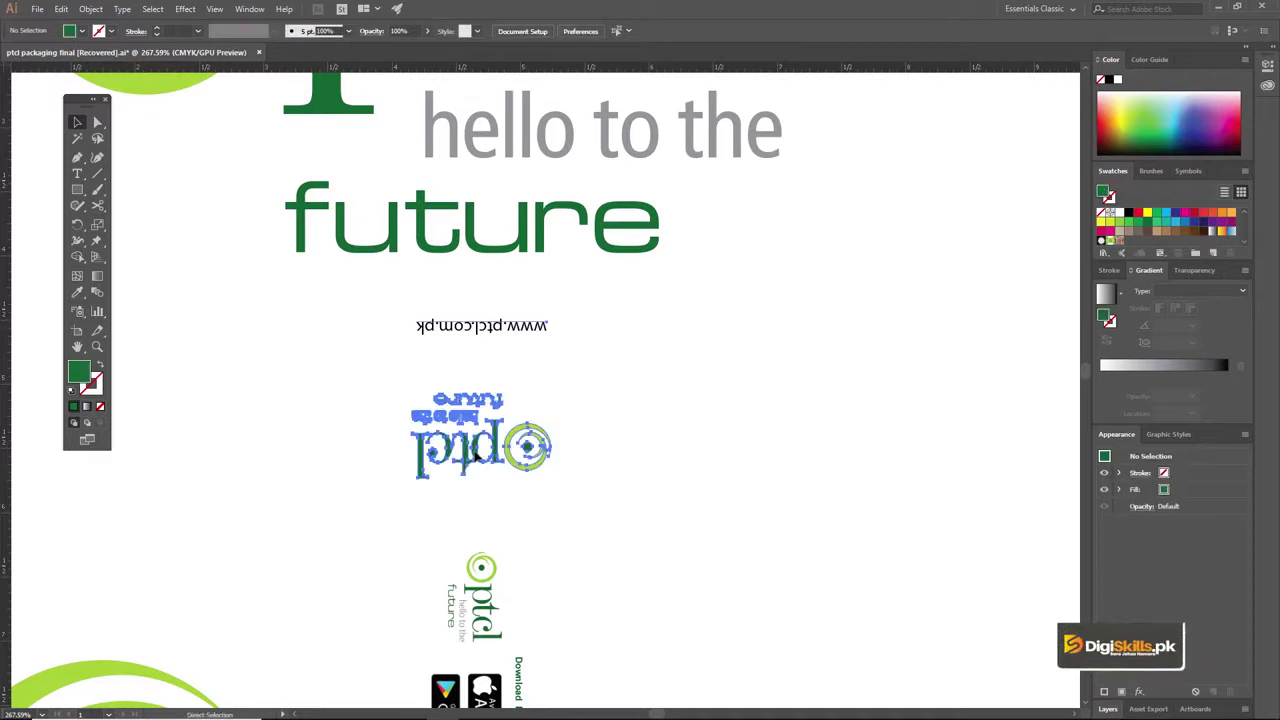
# Move the upside-down ptcl logo group onto the upper 4.25 × 2 in panel and bring it to the front
pyautogui.keyDown('ctrl'); pyautogui.keyDown('alt'); pyautogui.click(650, 411); pyautogui.keyUp('alt'); pyautogui.keyUp('ctrl')
pyautogui.keyDown('ctrl'); pyautogui.keyDown('alt'); pyautogui.click(640, 410); pyautogui.keyUp('alt'); pyautogui.keyUp('ctrl')
pyautogui.keyDown('ctrl'); pyautogui.keyDown('alt'); pyautogui.click(533, 432); pyautogui.keyUp('alt'); pyautogui.keyUp('ctrl')
pyautogui.keyDown('ctrl'); pyautogui.keyDown('alt'); pyautogui.click(553, 403); pyautogui.keyUp('alt'); pyautogui.keyUp('ctrl')
pyautogui.moveTo(452, 333); pyautogui.dragTo(796, 369)
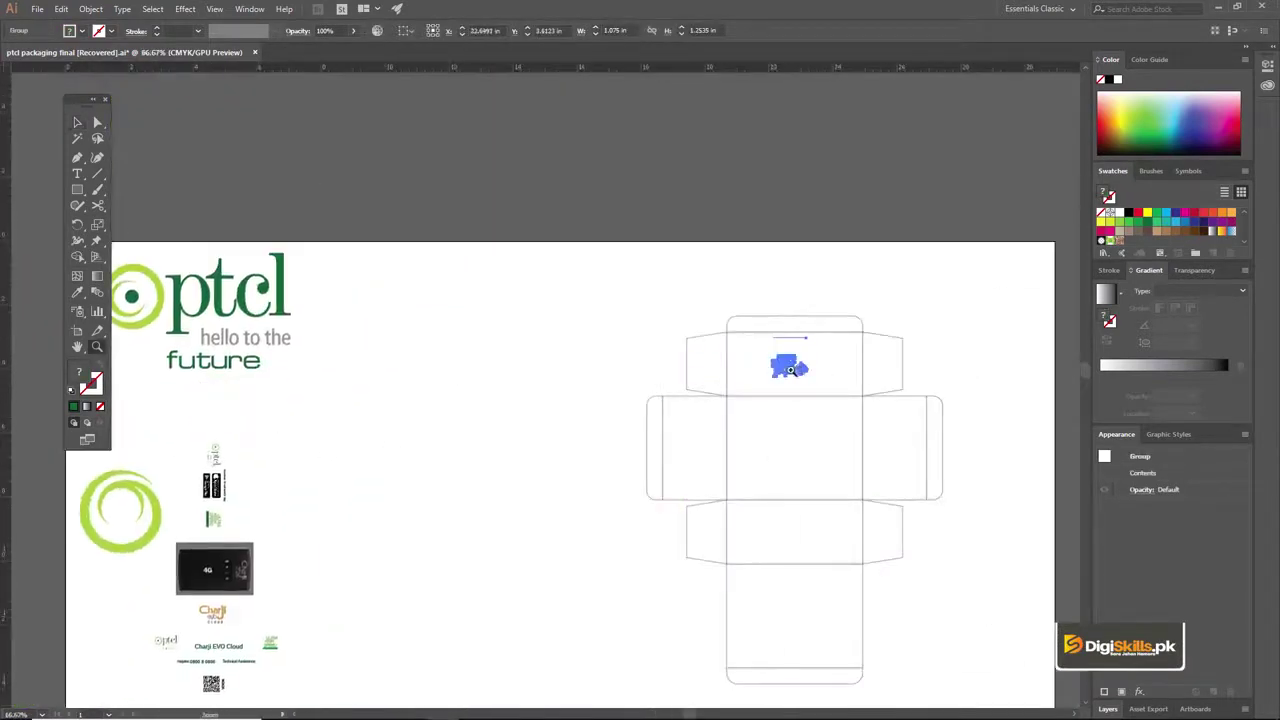
pyautogui.rightClick(808, 369)
pyautogui.moveTo(860, 513)
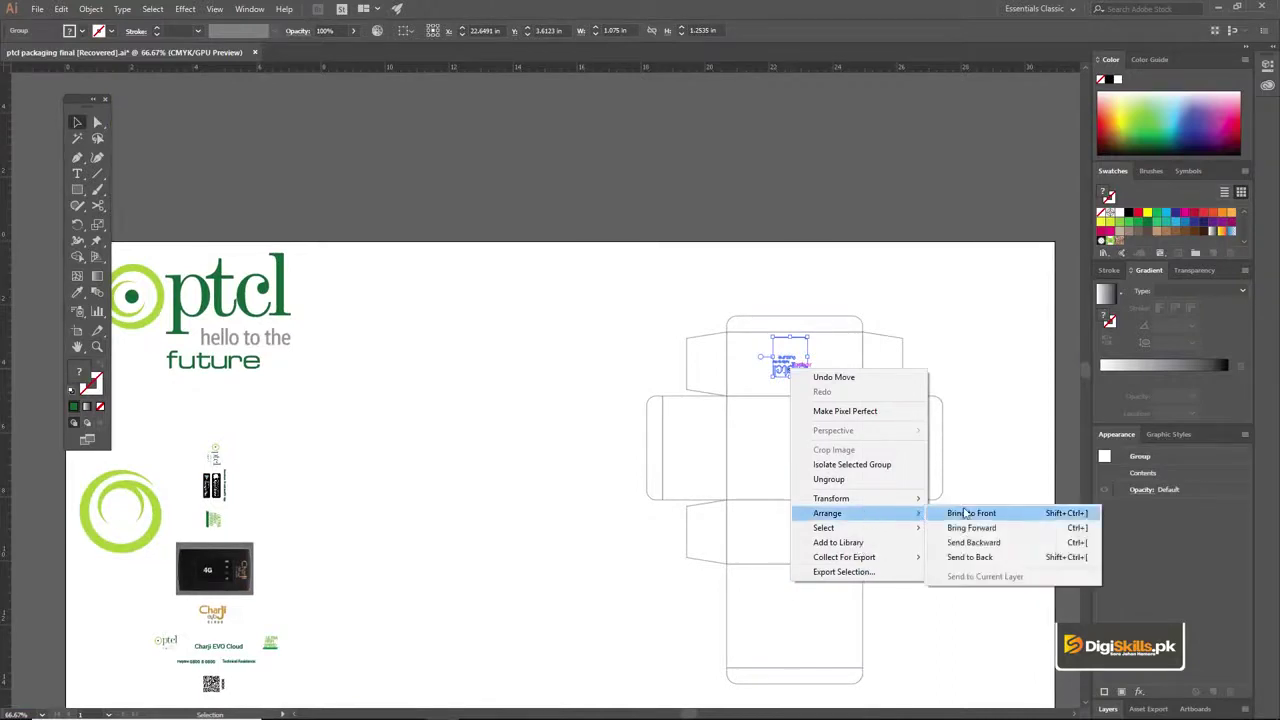
pyautogui.click(965, 513)
# Centre the logo group and the upper 4.25 × 2 in panel on each other horizontally and vertically
pyautogui.press('z')
pyautogui.click(786, 366)
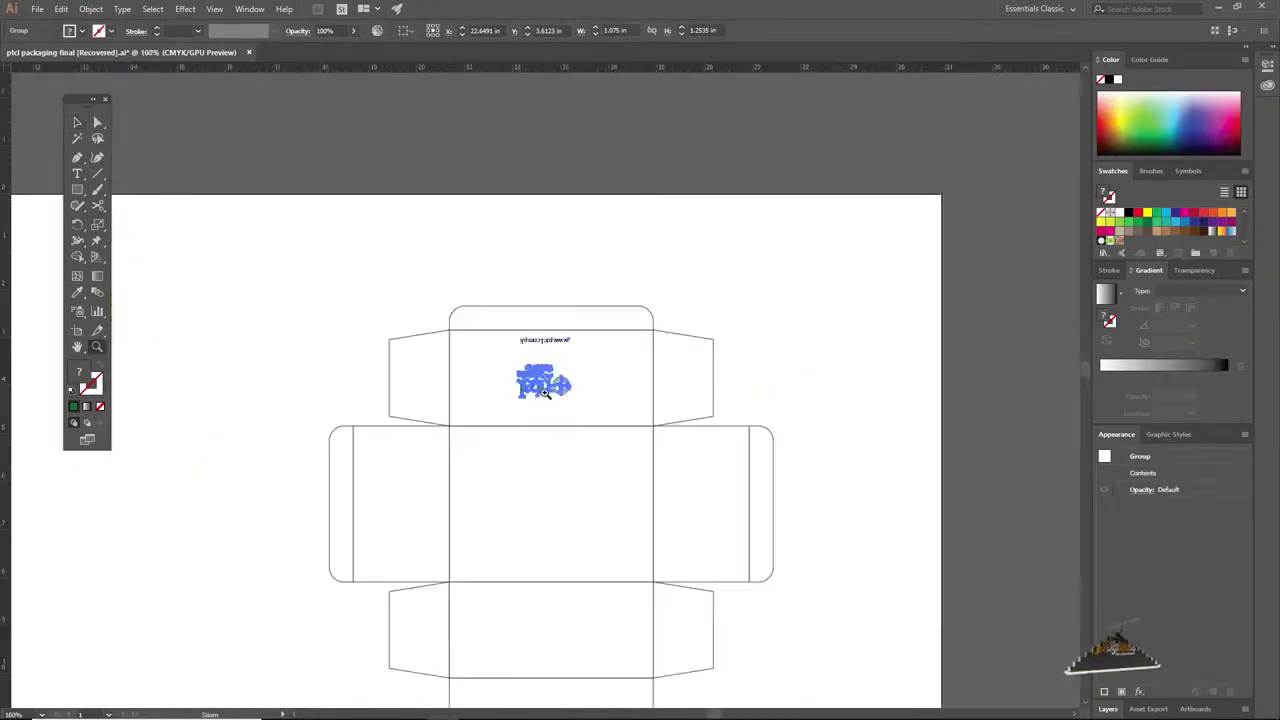
pyautogui.click(550, 398)
pyautogui.press('v')
pyautogui.press('space')
pyautogui.moveTo(558, 372); pyautogui.dragTo(663, 447)
pyautogui.hotkey('ctrl', 'space')
pyautogui.click(582, 420)
pyautogui.press('space')
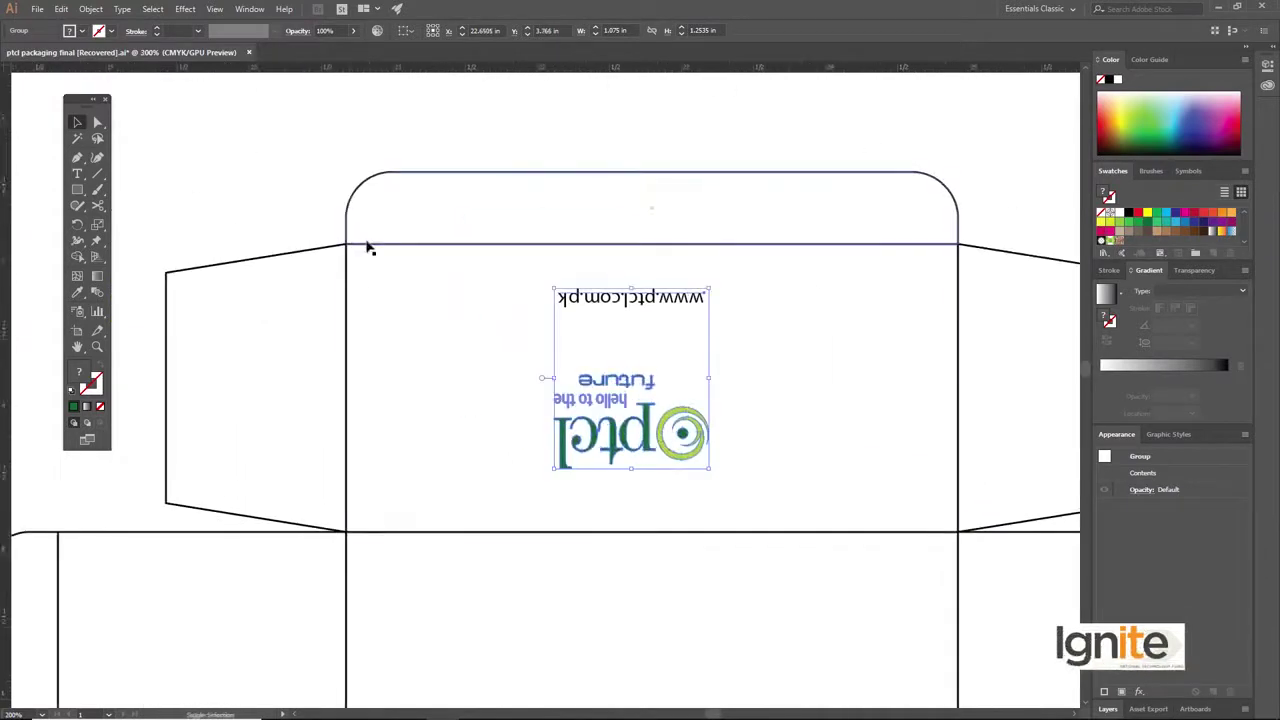
pyautogui.keyDown('shift'); pyautogui.click(783, 303); pyautogui.keyUp('shift')
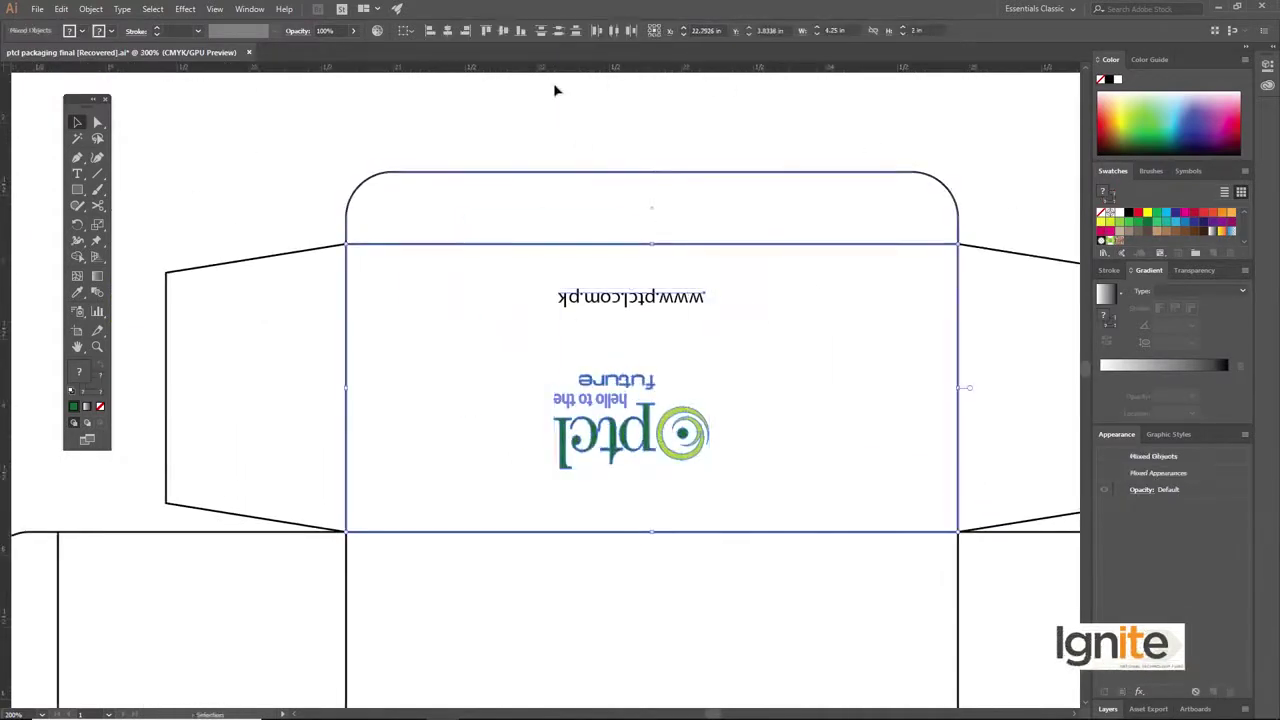
pyautogui.click(467, 31)
pyautogui.click(503, 31)
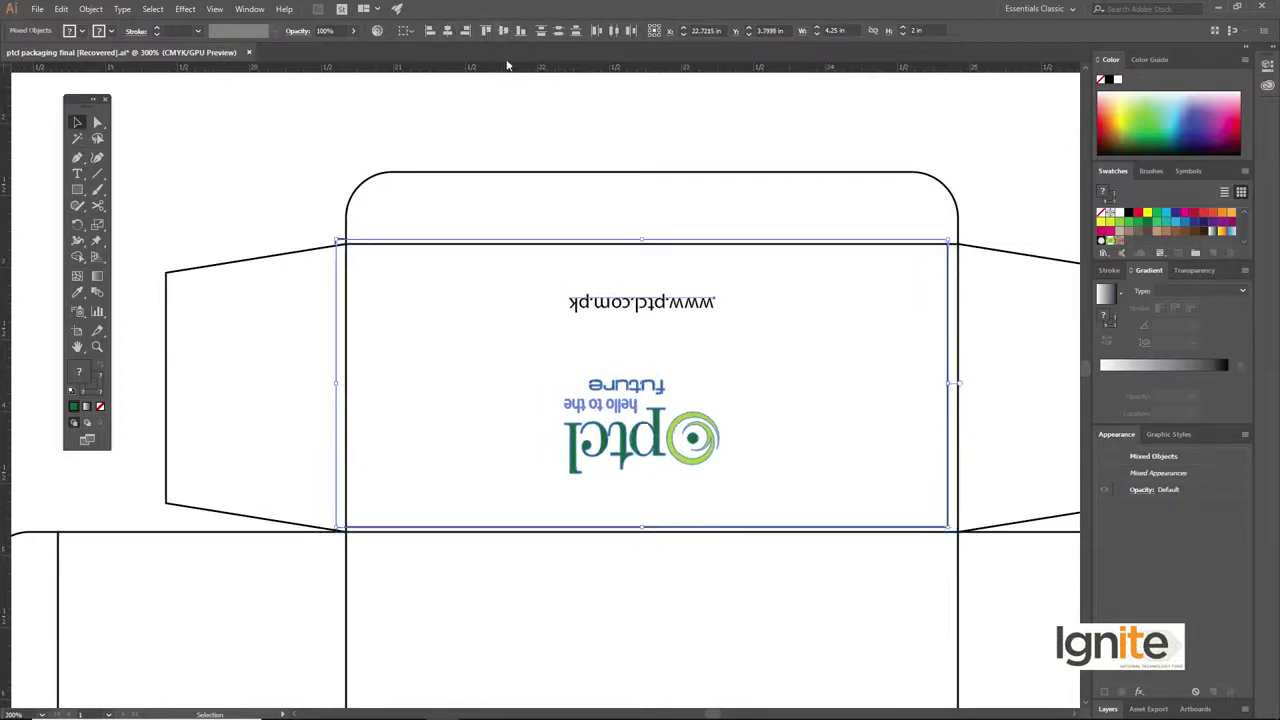
# Nudge the upper panel and its logo group down and right together until the panel lines up with the die-line
pyautogui.press('Down')
pyautogui.press('Down')
pyautogui.press('Right')
pyautogui.press('Right')
pyautogui.press('Right')
pyautogui.press('Right')
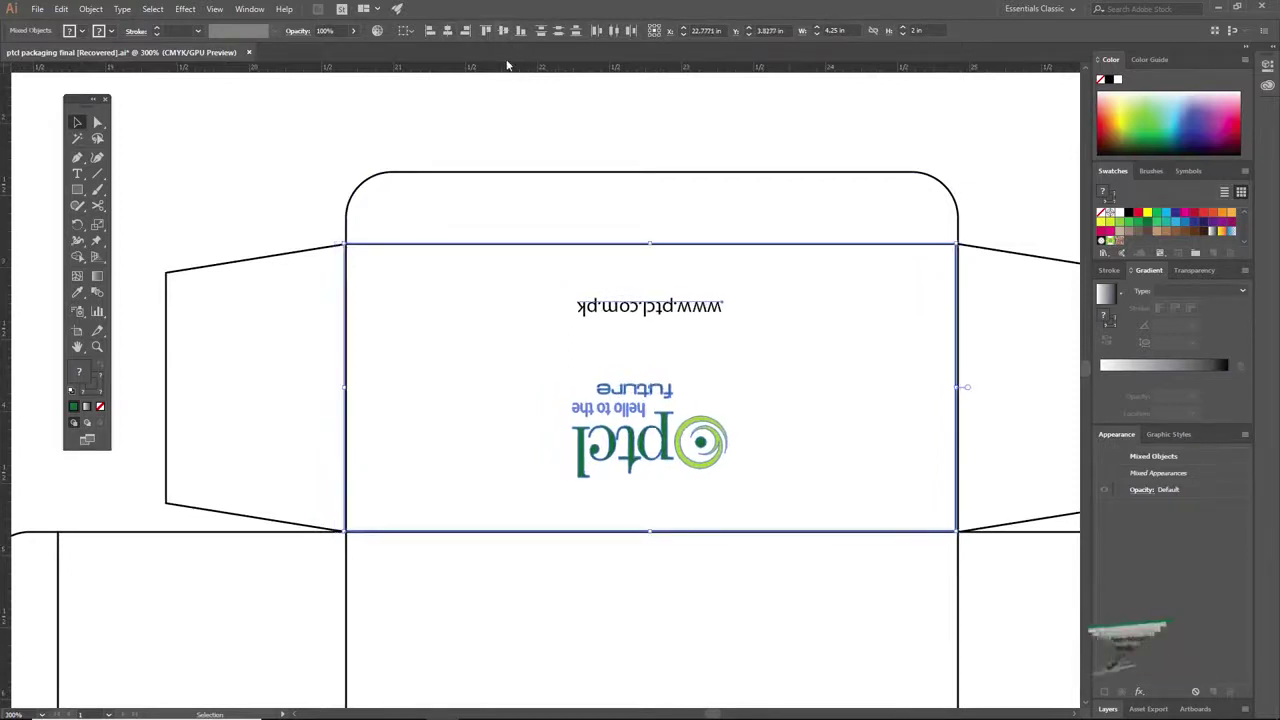
pyautogui.click(306, 163)
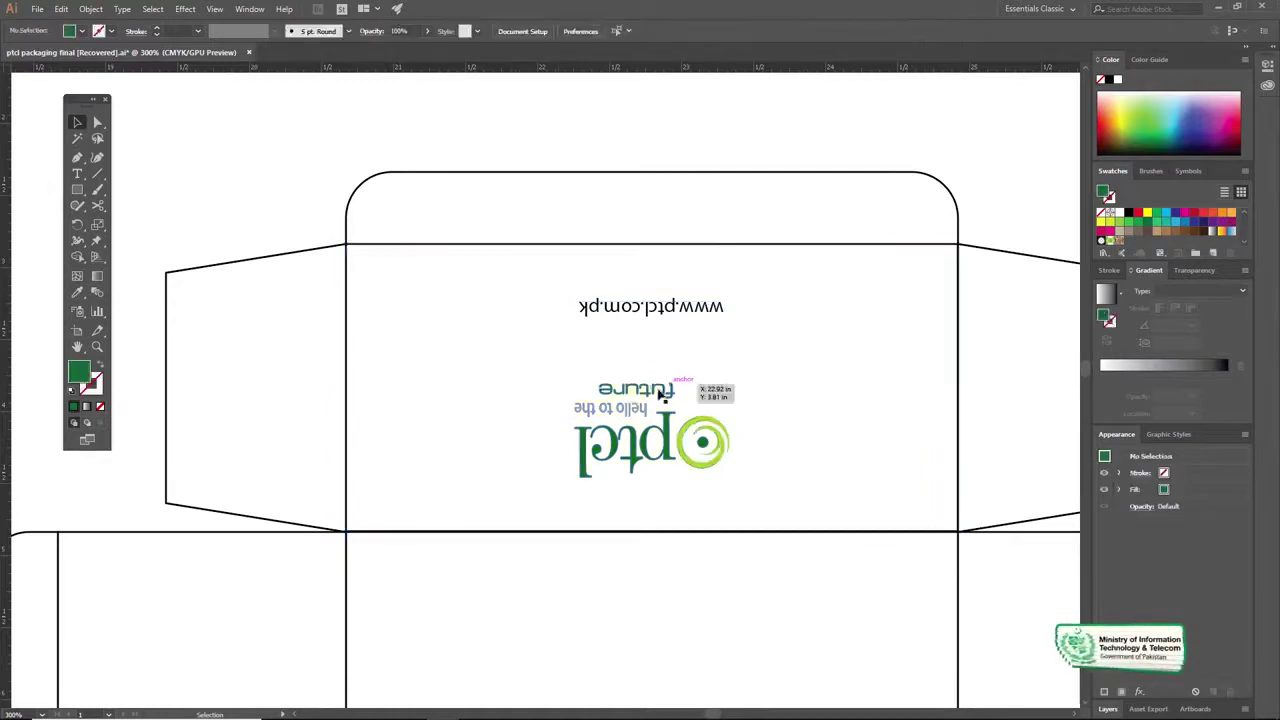
# Examine the whole die-line and the remaining source artwork, including the vertical app store and ULTRA HIGH SPEED group
pyautogui.press('z')
pyautogui.keyDown('alt'); pyautogui.click(640, 398); pyautogui.keyUp('alt')
pyautogui.keyDown('alt'); pyautogui.click(572, 396); pyautogui.keyUp('alt')
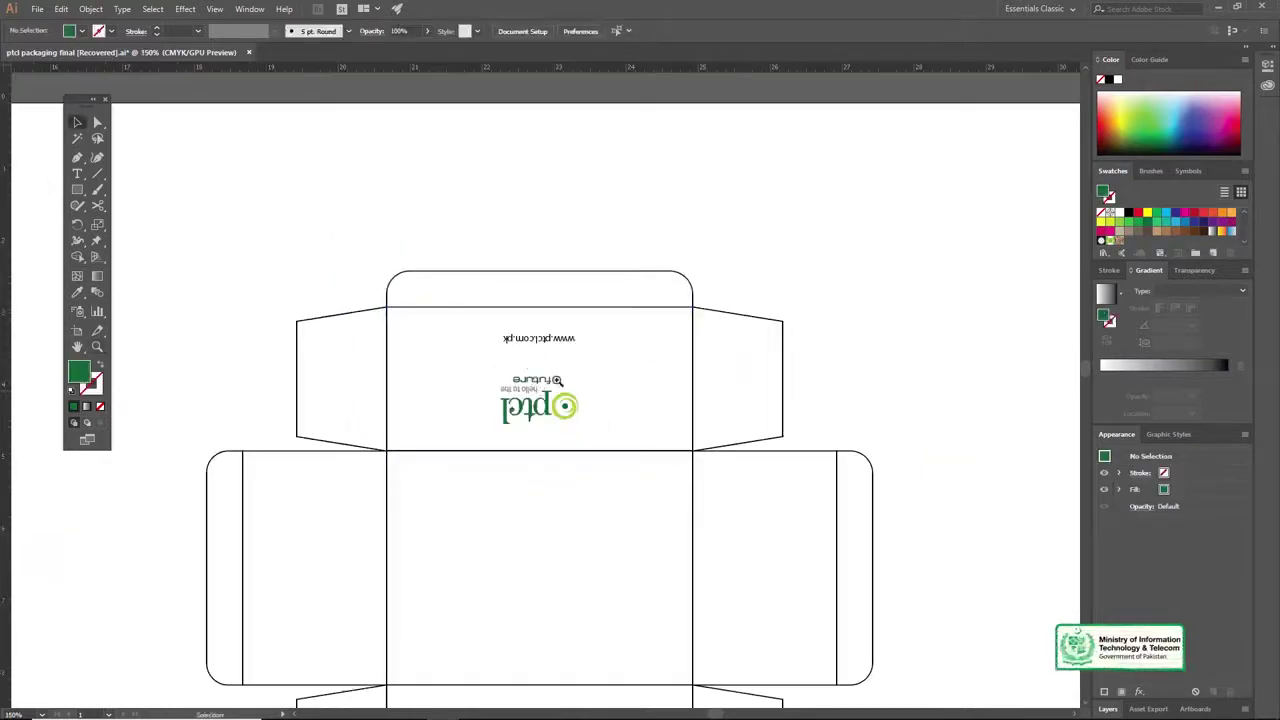
pyautogui.keyDown('alt'); pyautogui.click(555, 380); pyautogui.keyUp('alt')
pyautogui.moveTo(555, 382); pyautogui.dragTo(599, 229)
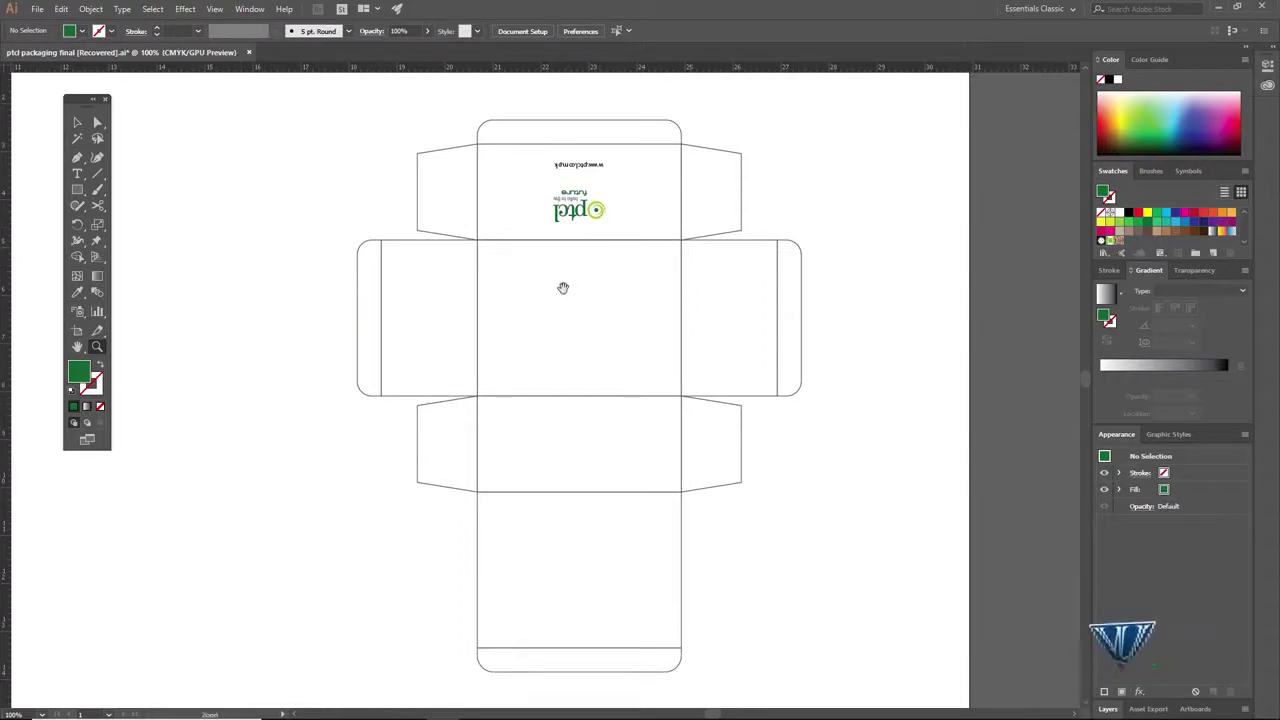
pyautogui.hscroll(-8, 563, 288)
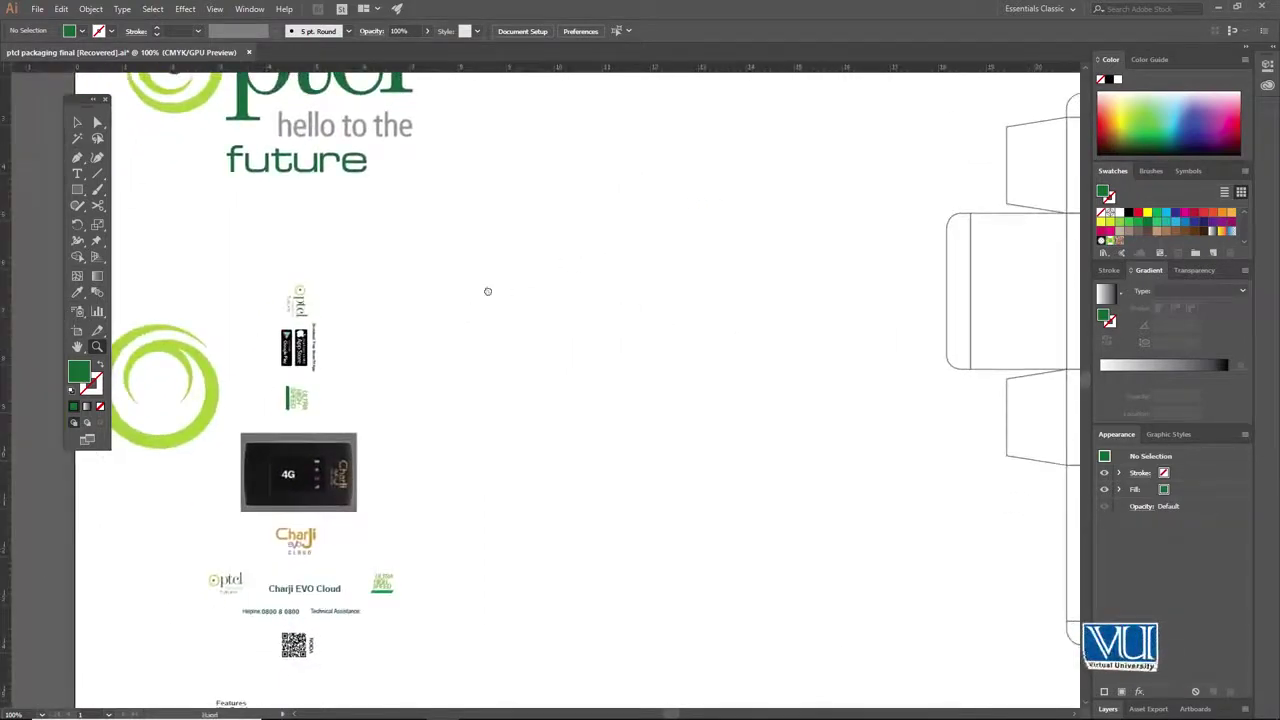
pyautogui.moveTo(488, 291); pyautogui.dragTo(518, 258)
pyautogui.press('v')
pyautogui.click(336, 312)
pyautogui.moveTo(370, 330); pyautogui.dragTo(310, 277)
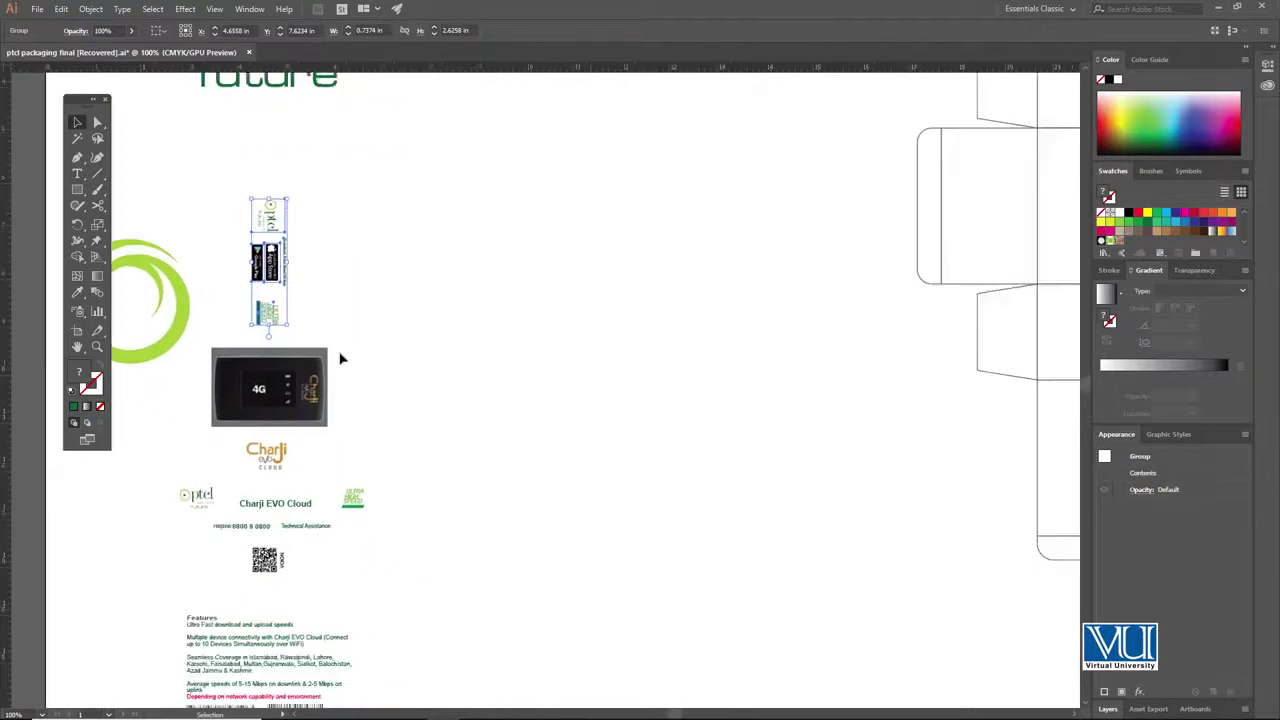
pyautogui.click(349, 360)
# Move the 4G device picture and the Charji EVO Cloud logo onto the central panel and bring them to the front
pyautogui.click(272, 455)
pyautogui.keyDown('shift'); pyautogui.click(306, 418); pyautogui.keyUp('shift')
pyautogui.moveTo(281, 414); pyautogui.dragTo(755, 370)
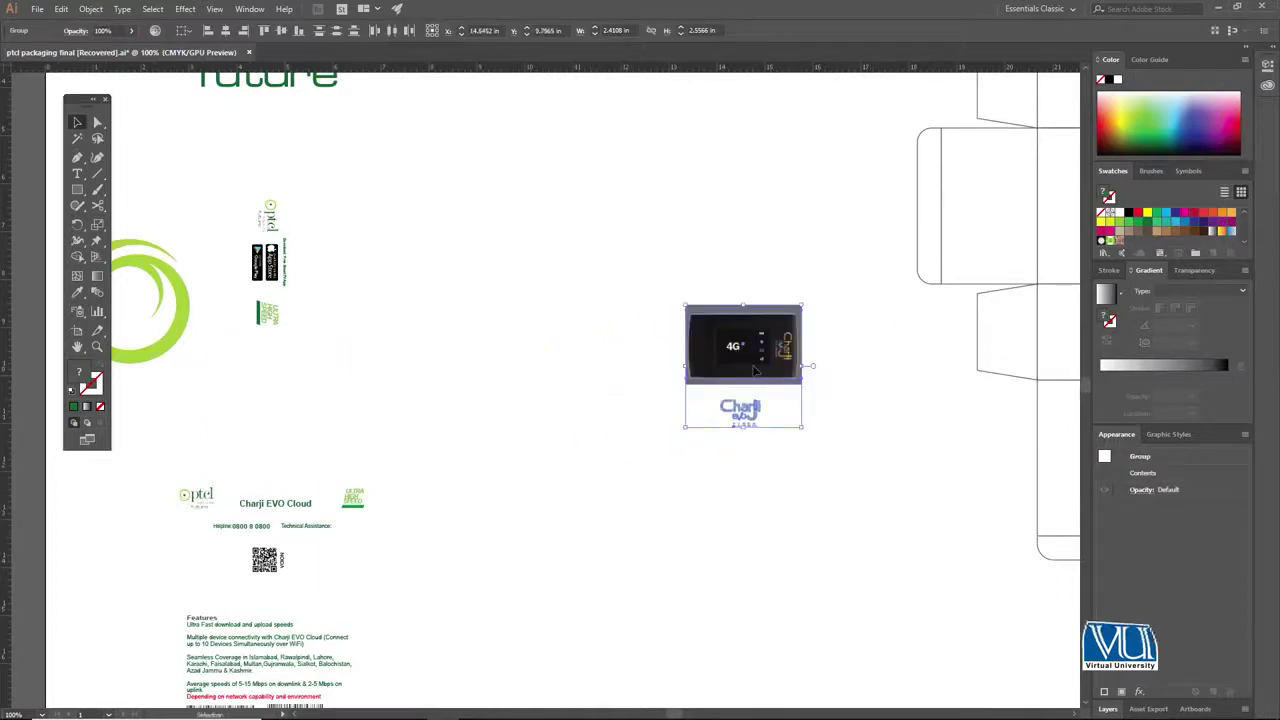
pyautogui.moveTo(874, 340); pyautogui.dragTo(466, 383)
pyautogui.moveTo(345, 408); pyautogui.dragTo(734, 257)
pyautogui.rightClick(734, 256)
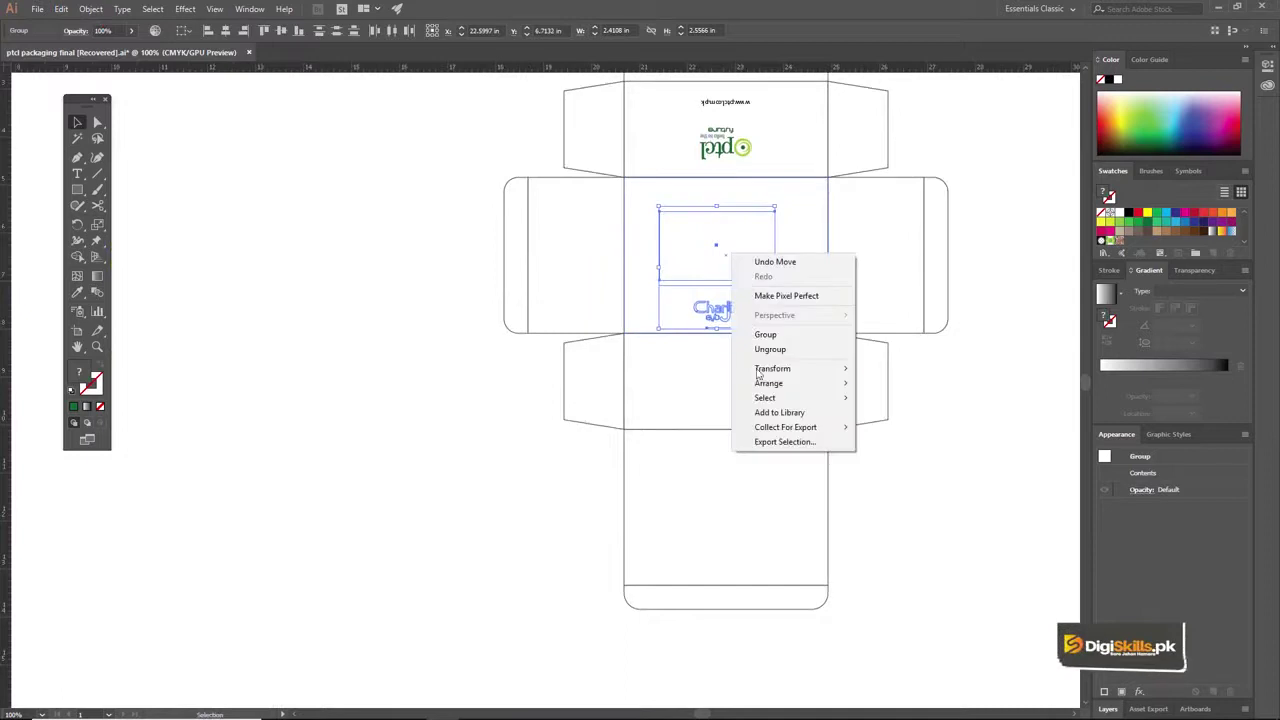
pyautogui.moveTo(768, 383)
pyautogui.click(895, 383)
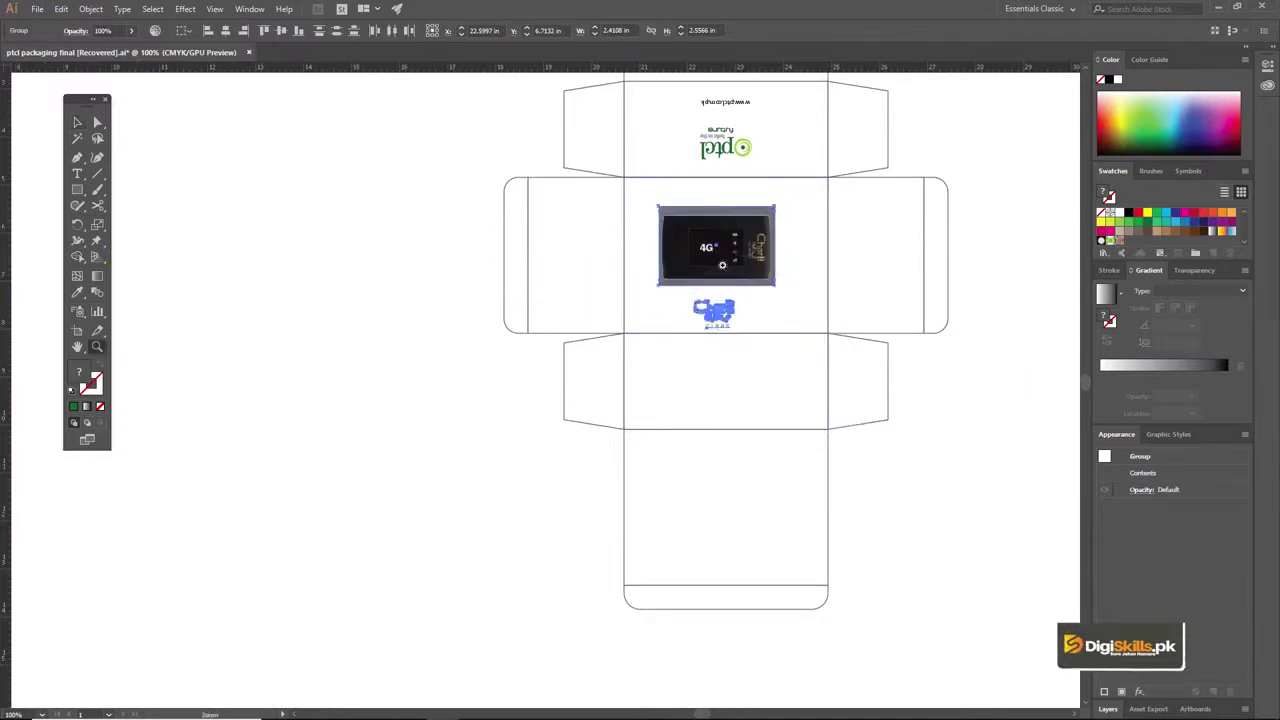
# Group the 4G device picture with the Charji EVO Cloud logo below it
pyautogui.keyDown('ctrl'); pyautogui.click(722, 265); pyautogui.keyUp('ctrl')
pyautogui.keyDown('ctrl'); pyautogui.click(618, 301); pyautogui.keyUp('ctrl')
pyautogui.moveTo(717, 294); pyautogui.dragTo(803, 249)
pyautogui.click(687, 361)
pyautogui.click(605, 395)
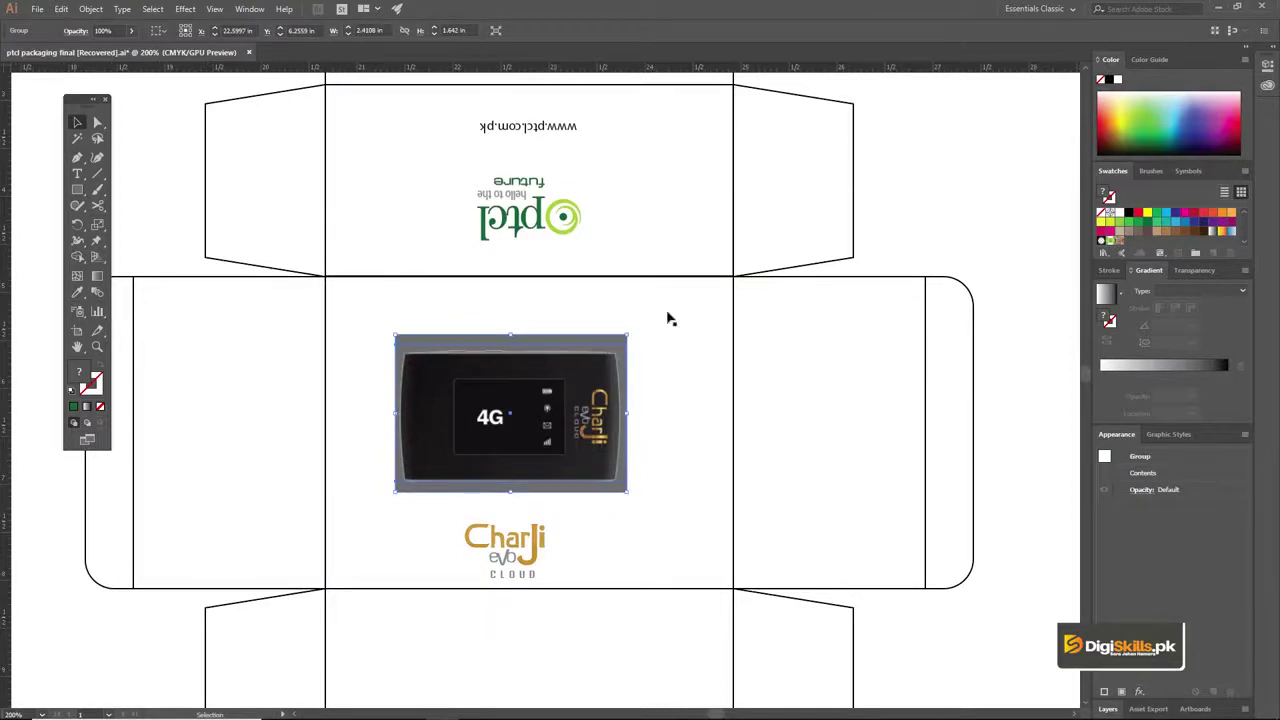
pyautogui.click(927, 219)
pyautogui.moveTo(563, 393); pyautogui.dragTo(642, 377)
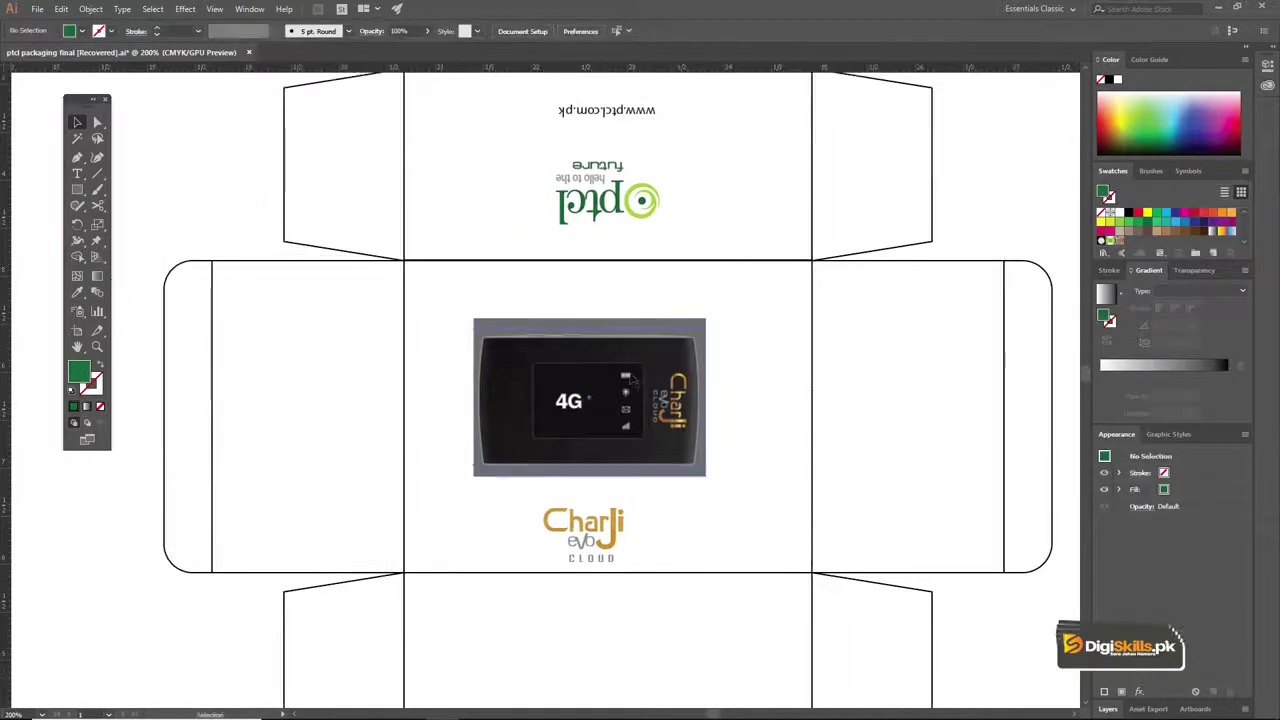
pyautogui.click(631, 378)
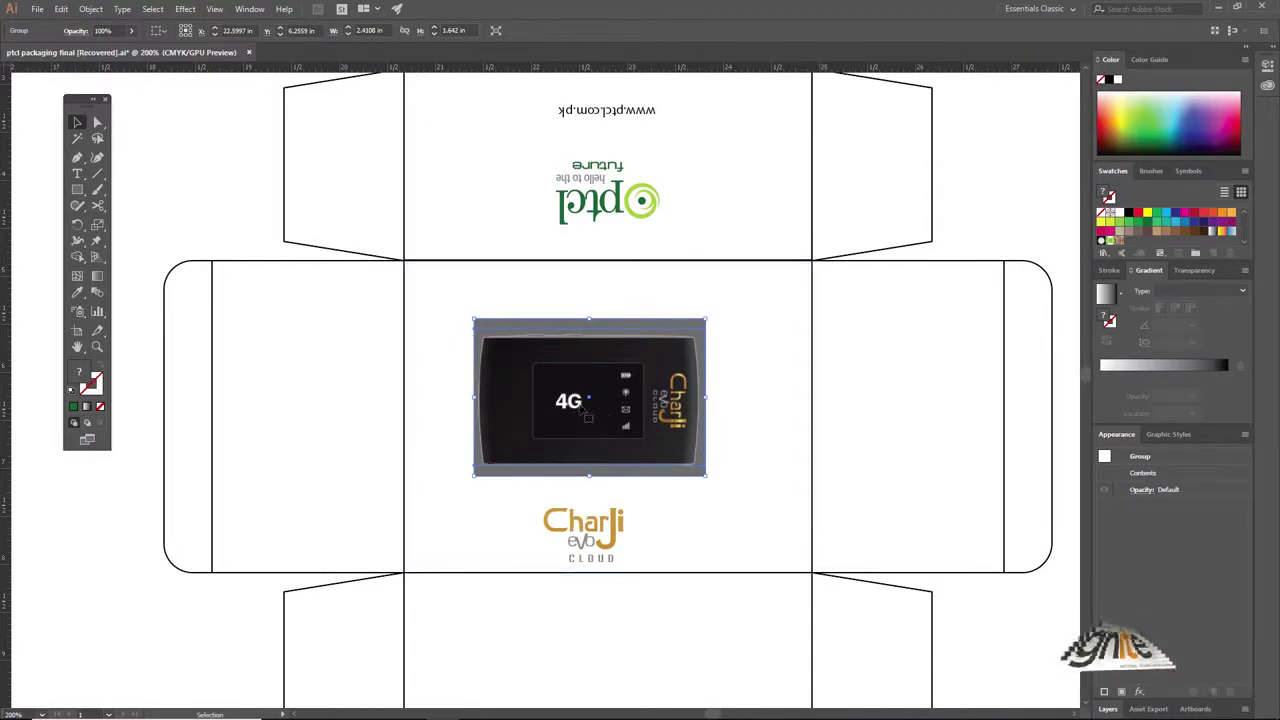
pyautogui.keyDown('shift'); pyautogui.click(578, 527); pyautogui.keyUp('shift')
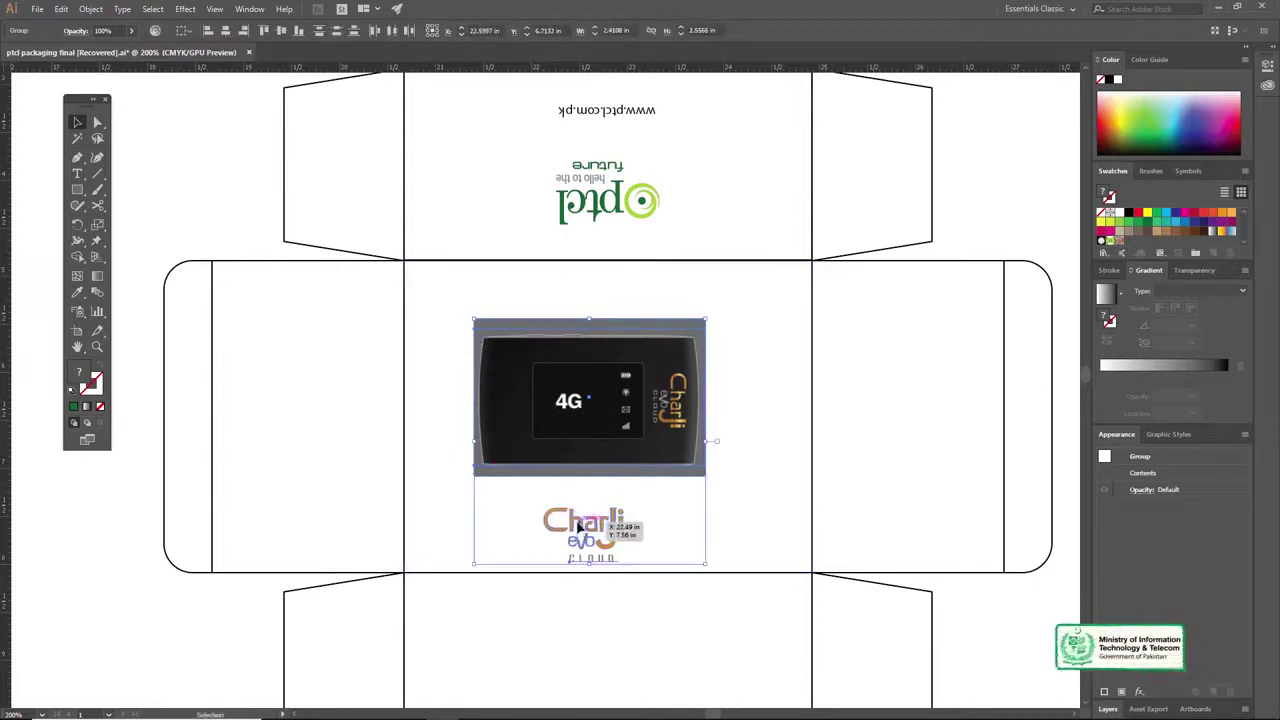
pyautogui.press('a')
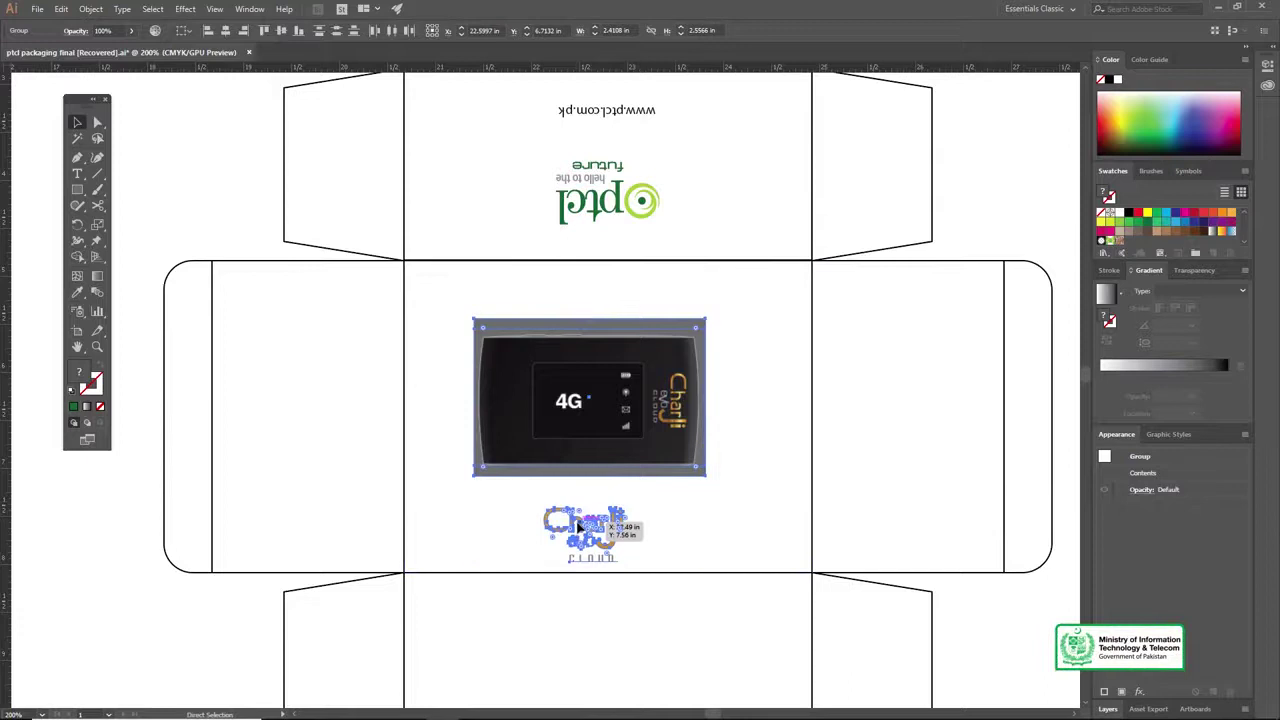
pyautogui.hotkey('ctrl', 'g')
# Centre the device and Charji logo group and the central 4.25 × 3.25 in panel on each other horizontally and vertically
pyautogui.moveTo(590, 446); pyautogui.dragTo(645, 445)
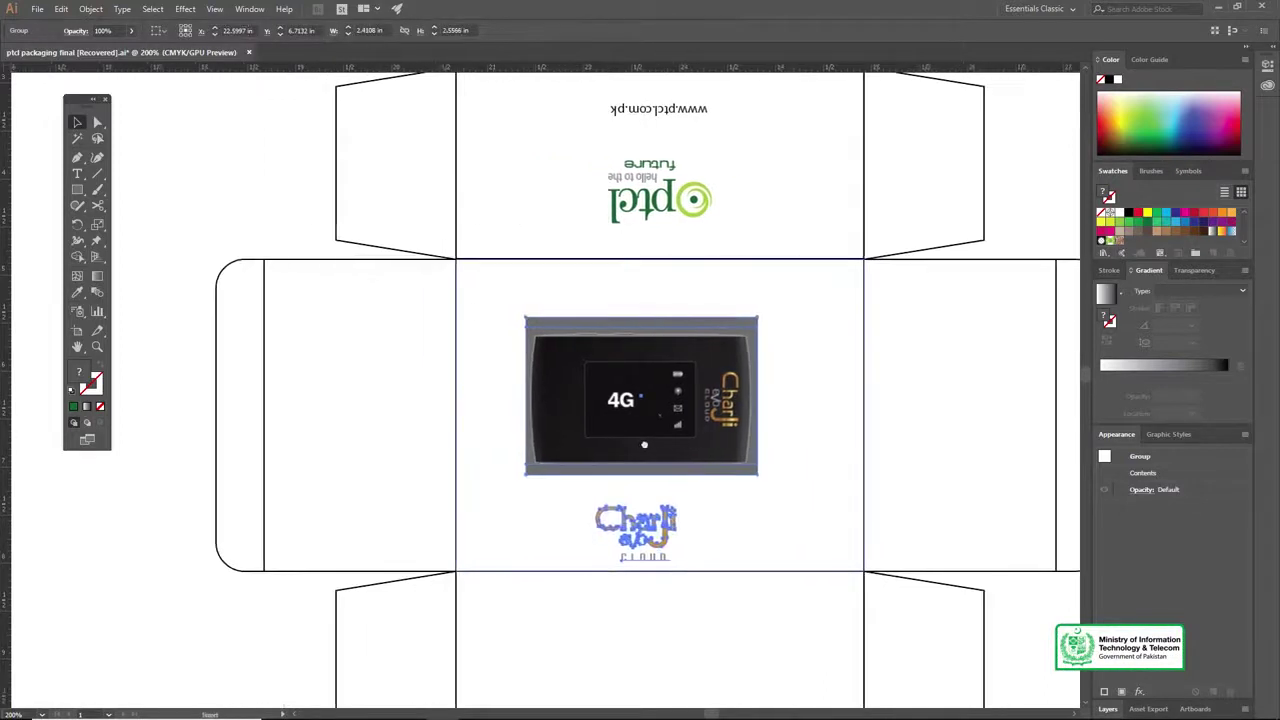
pyautogui.keyDown('shift'); pyautogui.click(846, 297); pyautogui.keyUp('shift')
pyautogui.click(226, 31)
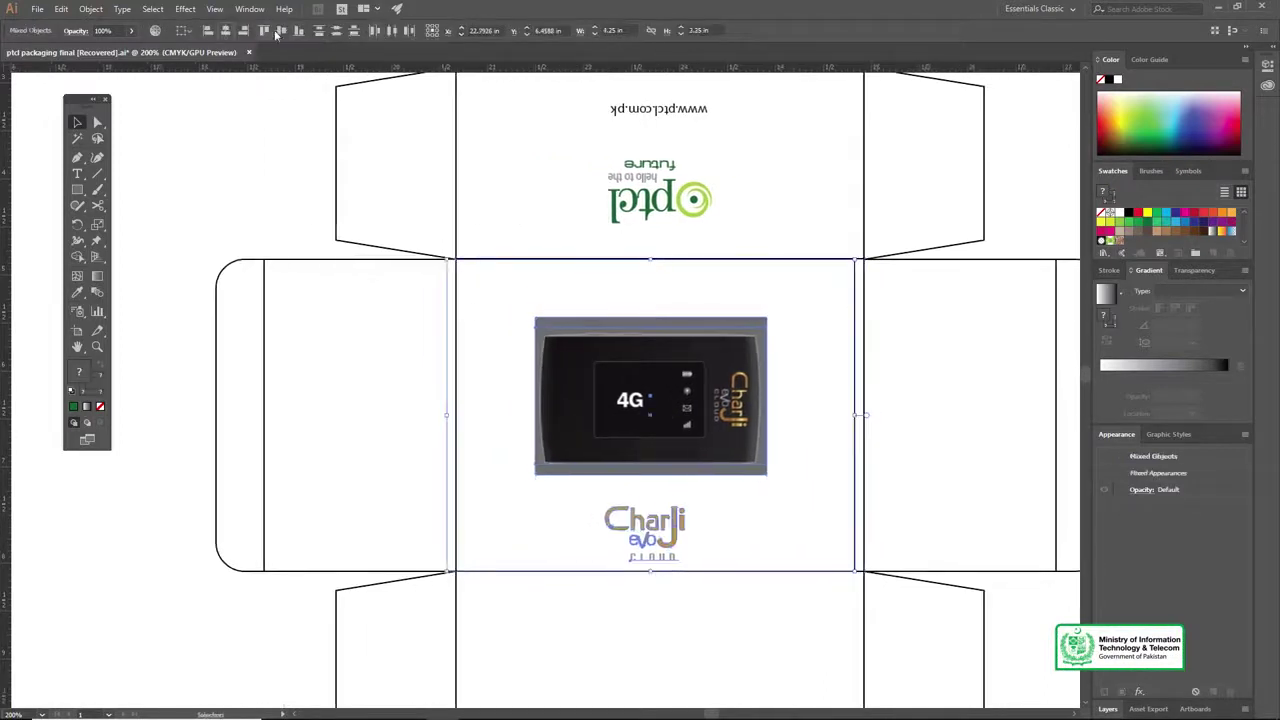
pyautogui.click(284, 31)
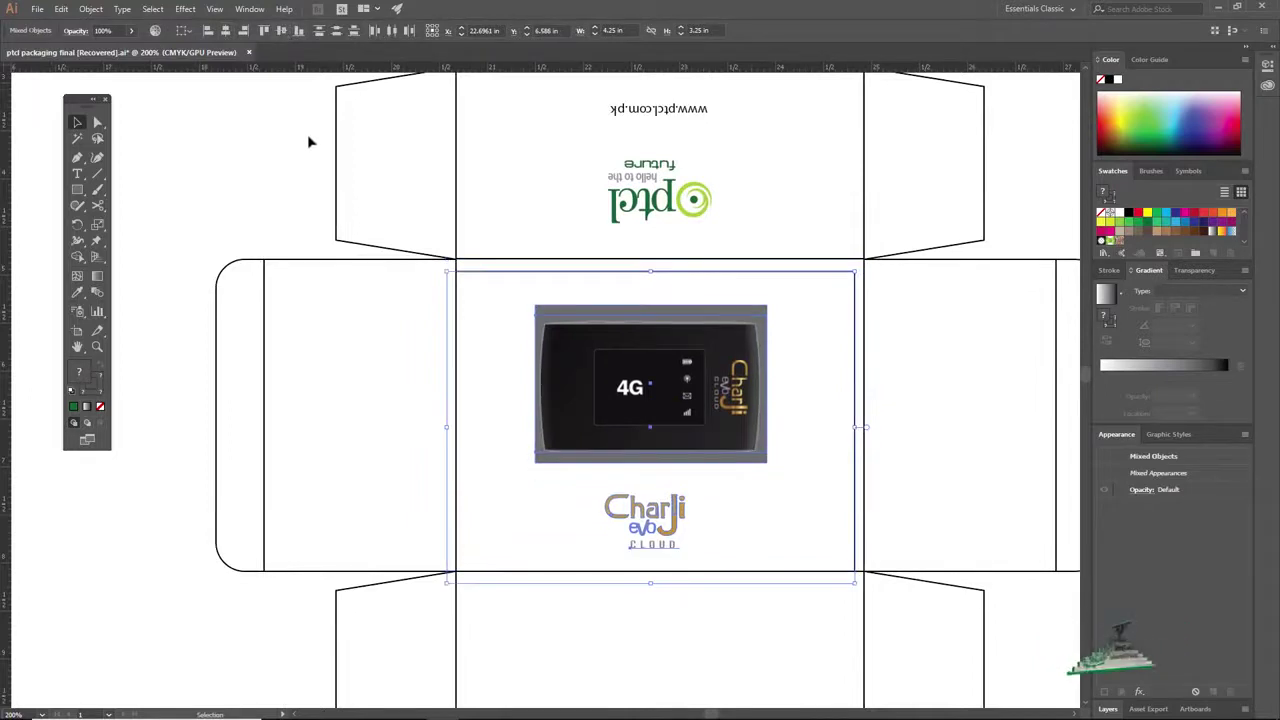
# Nudge the central panel and its device group right and up together until the panel lines up with the die-line
pyautogui.press('Right')
pyautogui.press('Right')
pyautogui.press('Right')
pyautogui.press('Right')
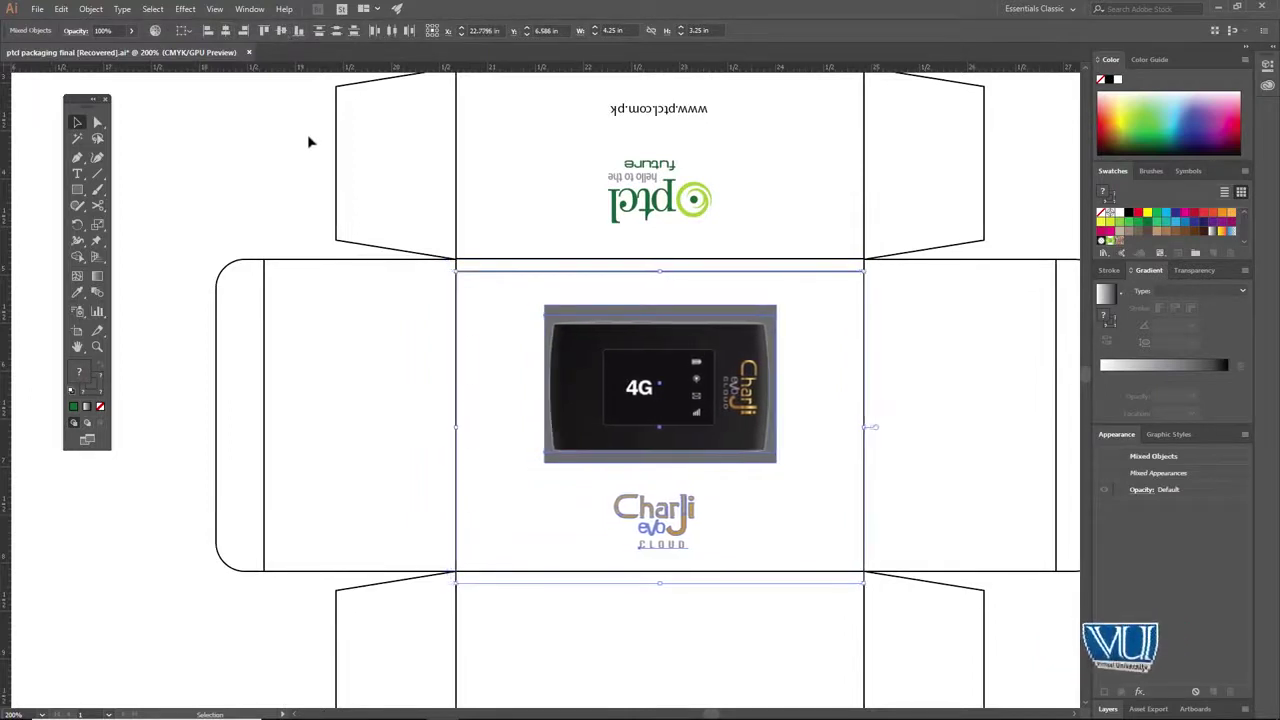
pyautogui.press('Up')
pyautogui.press('Up')
pyautogui.press('Up')
pyautogui.press('Up')
pyautogui.press('Up')
pyautogui.press('Up')
pyautogui.press('Up')
pyautogui.press('Up')
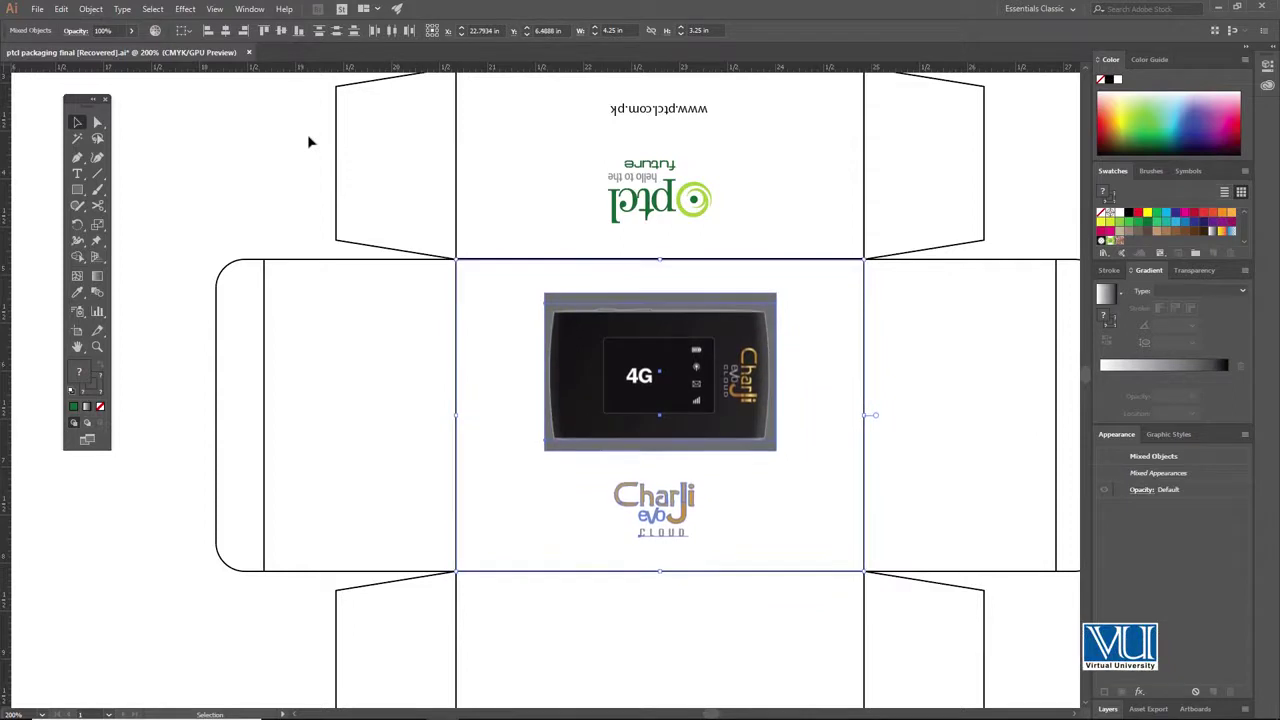
pyautogui.click(234, 157)
# Shift the device and Charji logo group slightly down within the central panel, to about Y 6.64 in
pyautogui.click(641, 460)
pyautogui.moveTo(639, 395); pyautogui.dragTo(636, 409)
pyautogui.click(352, 318)
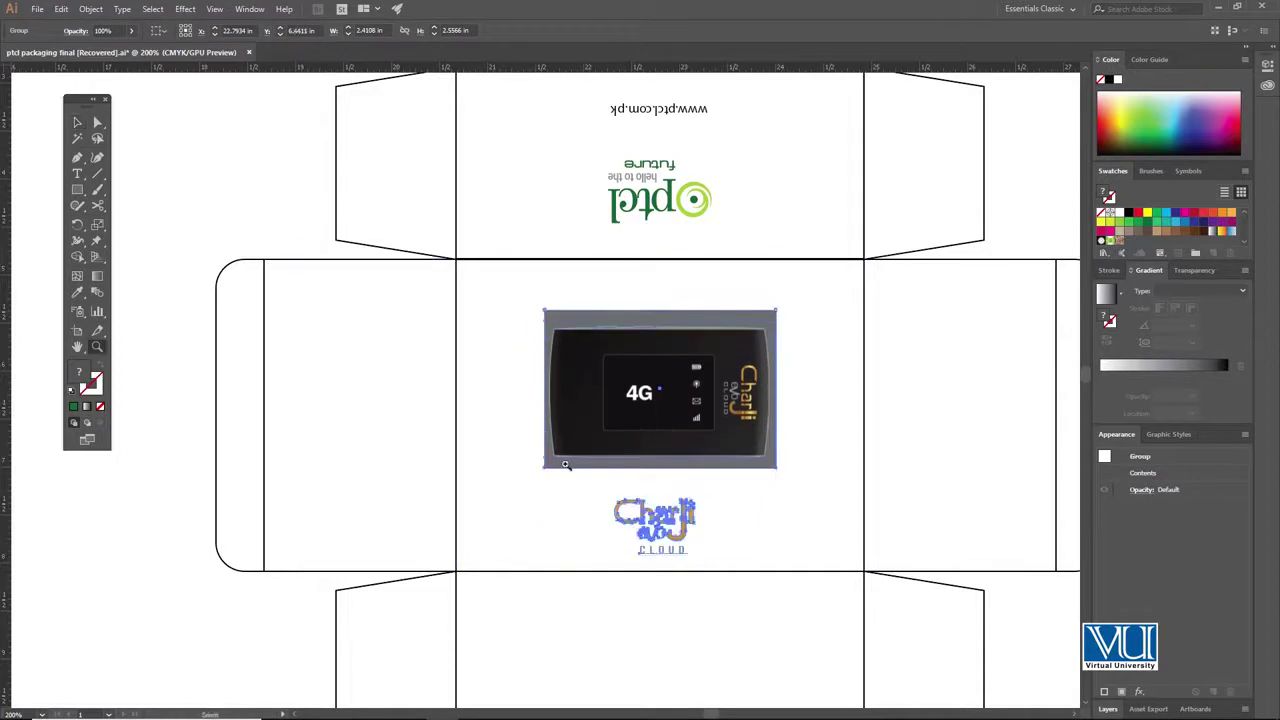
# Move the vertical group of ptcl logo, app store badges and Ultra High Speed mark onto the die-line's left side panel and bring it to front
pyautogui.hotkey('ctrl', '1')
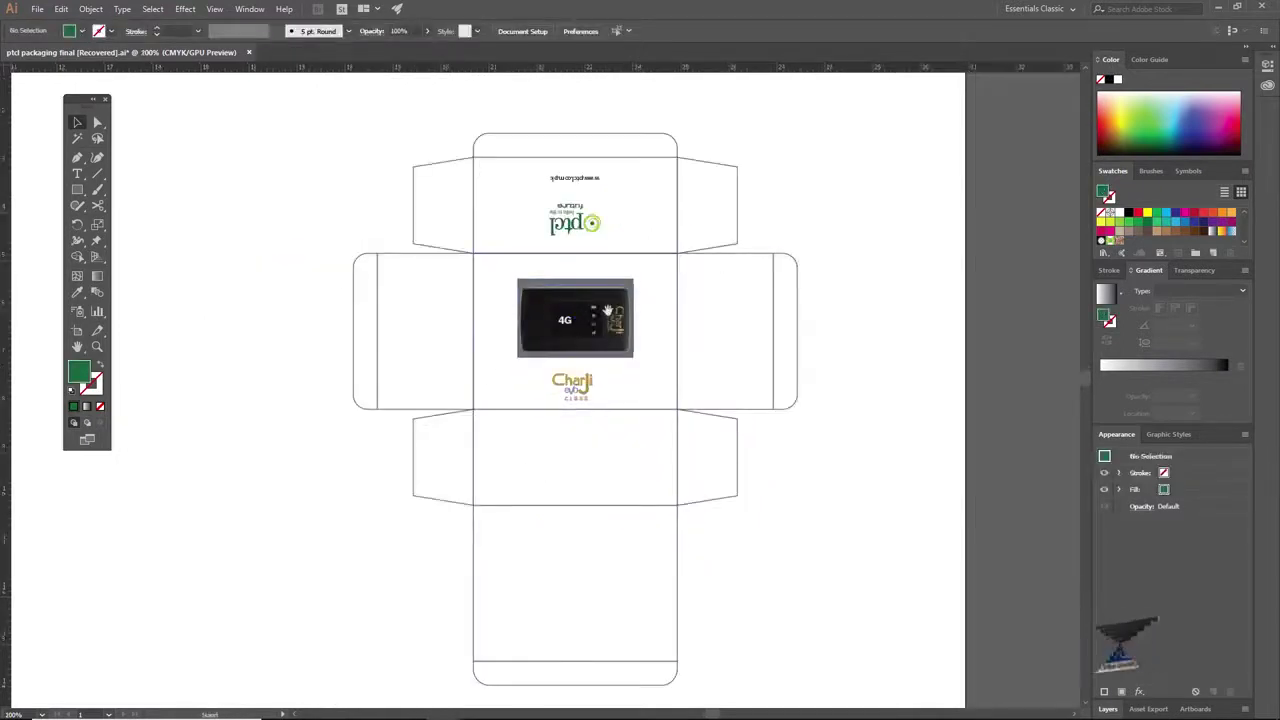
pyautogui.moveTo(607, 310); pyautogui.dragTo(637, 298)
pyautogui.keyDown('ctrl'); pyautogui.keyDown('alt'); pyautogui.click(512, 374); pyautogui.keyUp('alt'); pyautogui.keyUp('ctrl')
pyautogui.moveTo(420, 357); pyautogui.dragTo(655, 307)
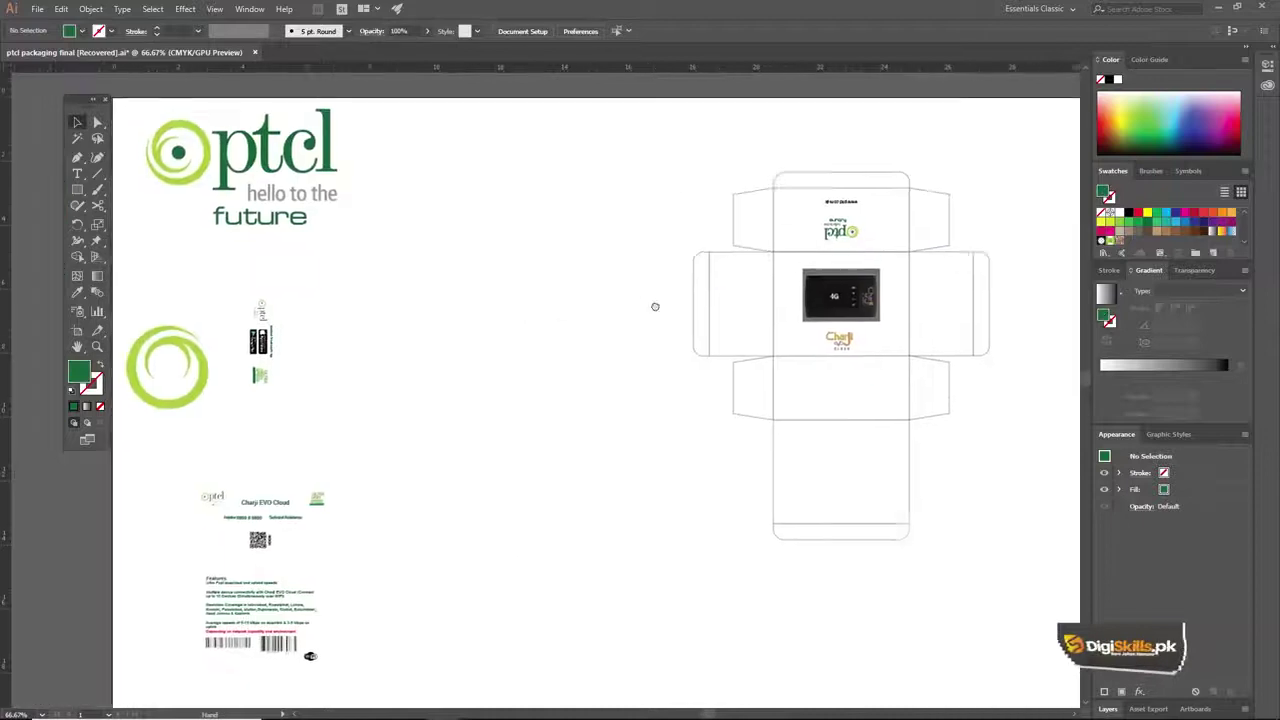
pyautogui.click(276, 311)
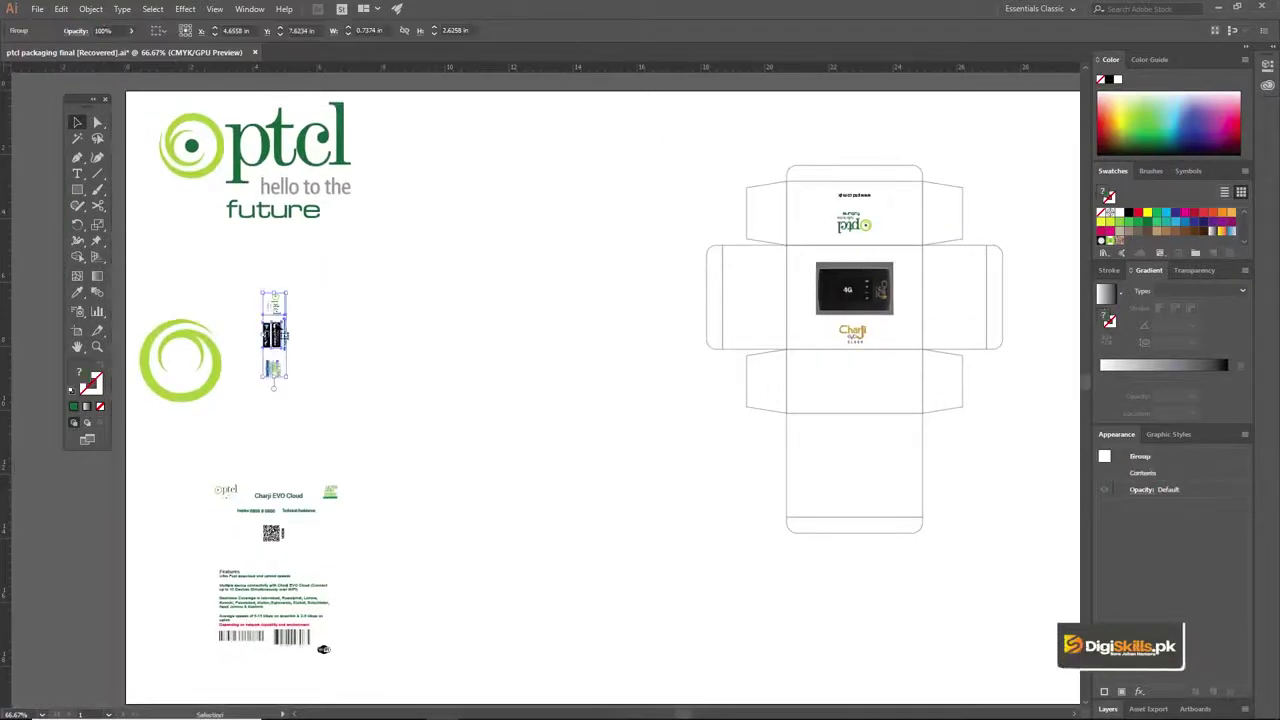
pyautogui.click(332, 395)
pyautogui.moveTo(330, 395); pyautogui.dragTo(431, 426)
pyautogui.click(322, 410)
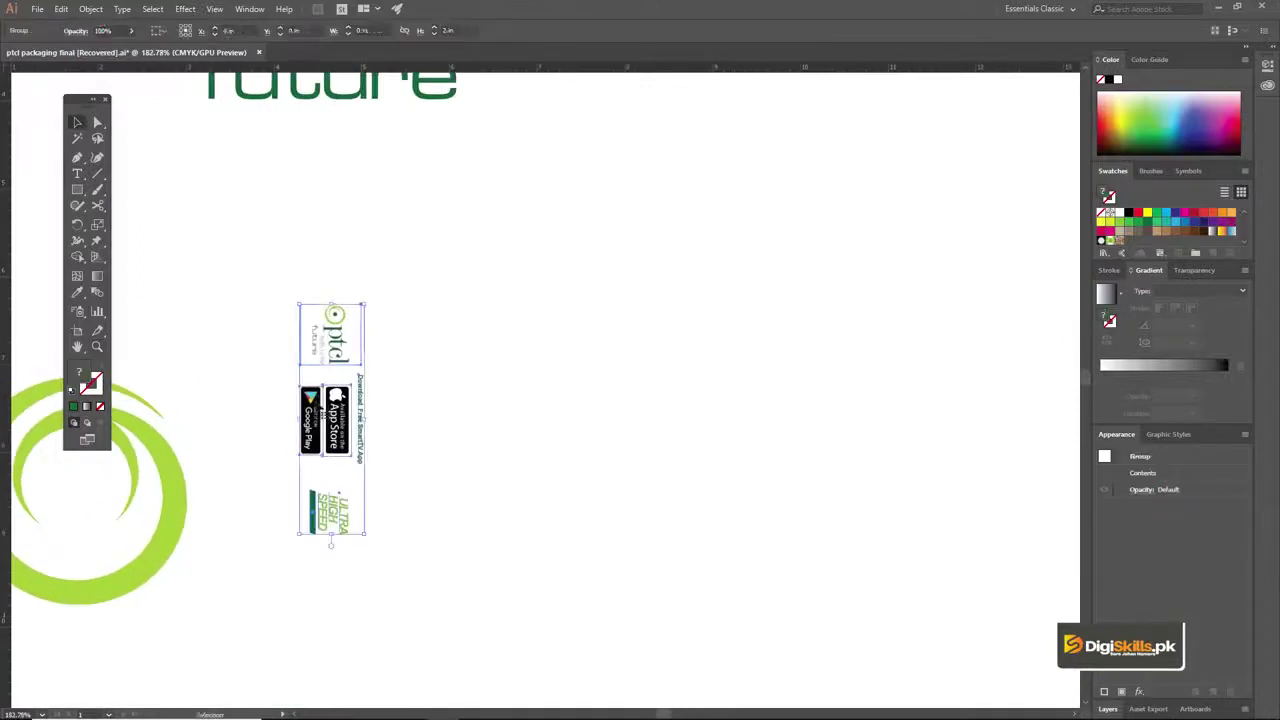
pyautogui.moveTo(321, 395); pyautogui.dragTo(344, 334)
pyautogui.keyDown('ctrl'); pyautogui.click(360, 371); pyautogui.keyUp('ctrl')
pyautogui.moveTo(548, 373); pyautogui.dragTo(351, 354)
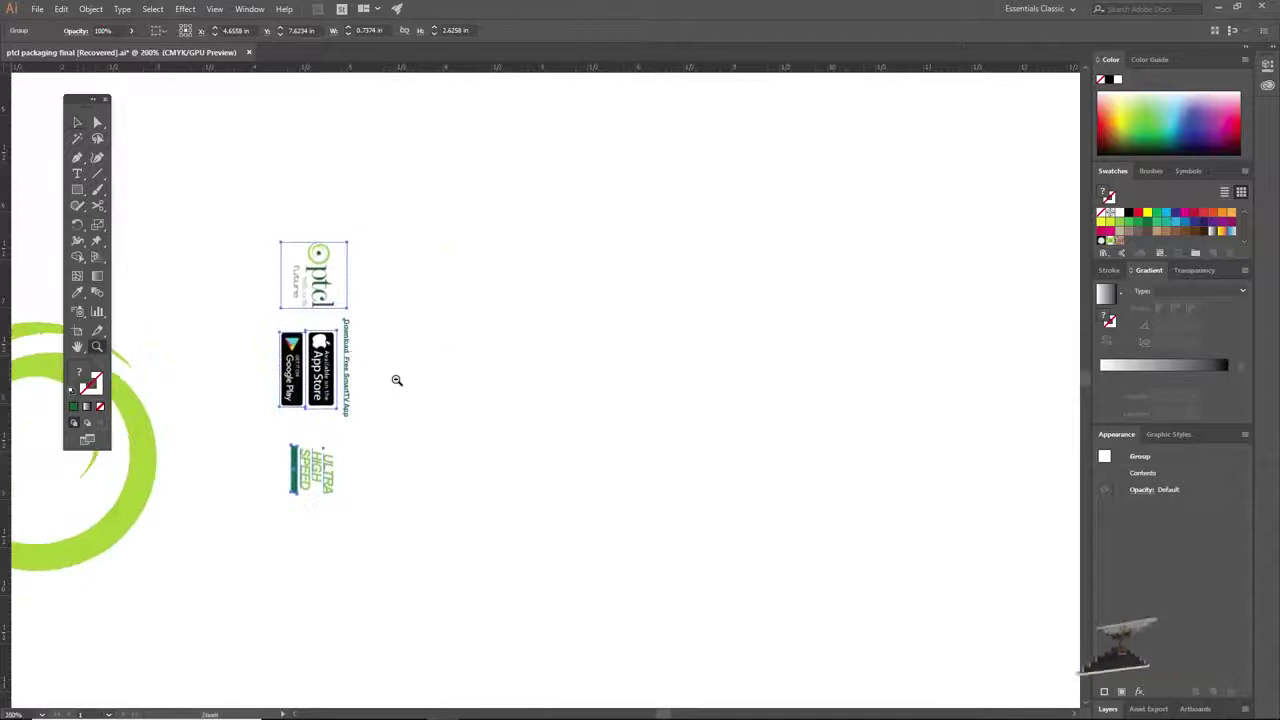
pyautogui.keyDown('ctrl'); pyautogui.keyDown('alt'); pyautogui.click(404, 386); pyautogui.keyUp('alt'); pyautogui.keyUp('ctrl')
pyautogui.keyDown('ctrl'); pyautogui.keyDown('alt'); pyautogui.click(408, 404); pyautogui.keyUp('alt'); pyautogui.keyUp('ctrl')
pyautogui.moveTo(610, 372); pyautogui.dragTo(913, 296)
pyautogui.rightClick(914, 296)
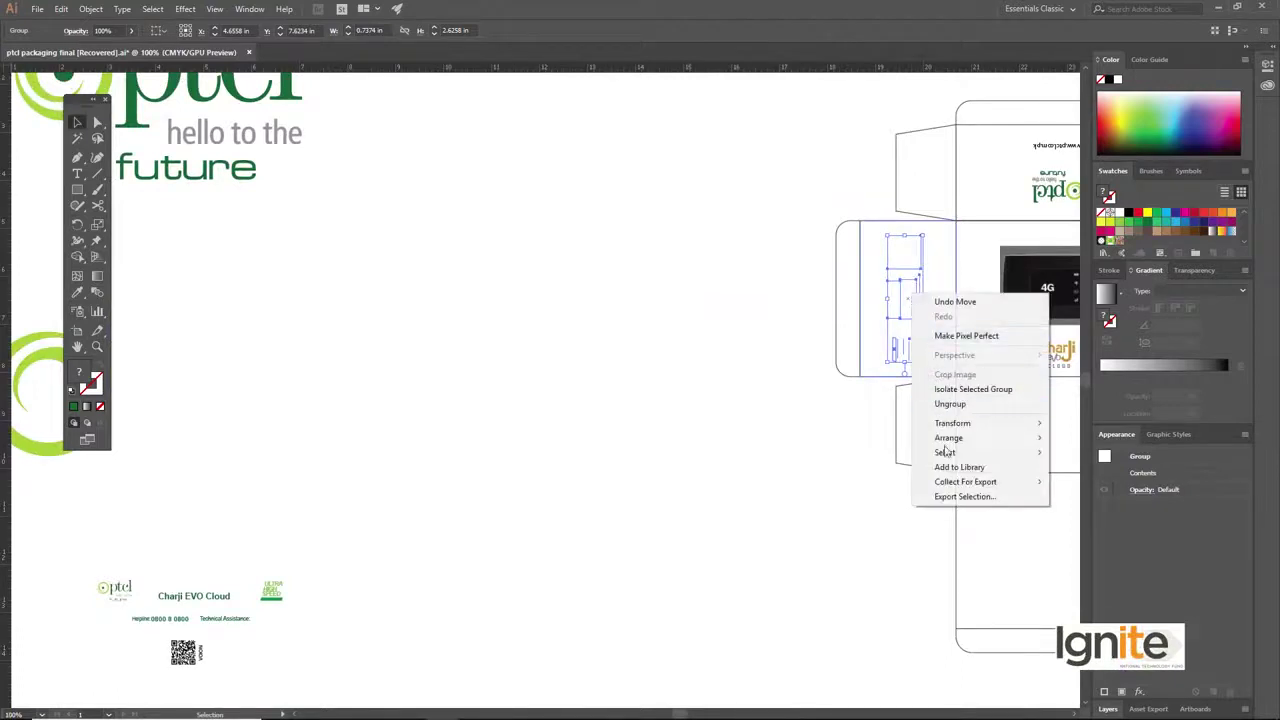
pyautogui.moveTo(954, 440)
pyautogui.click(1063, 440)
# Nudge the badge group within the left side panel until it sits centred, at about X 19.58, Y 6.45 in
pyautogui.moveTo(613, 319); pyautogui.dragTo(279, 350)
pyautogui.press('z')
pyautogui.click(578, 351)
pyautogui.doubleClick(540, 342)
pyautogui.press('v')
pyautogui.click(531, 349)
pyautogui.moveTo(518, 306); pyautogui.dragTo(517, 300)
pyautogui.moveTo(391, 326); pyautogui.dragTo(372, 321)
pyautogui.press('Down')
pyautogui.press('Left')
pyautogui.press('Left')
pyautogui.press('Left')
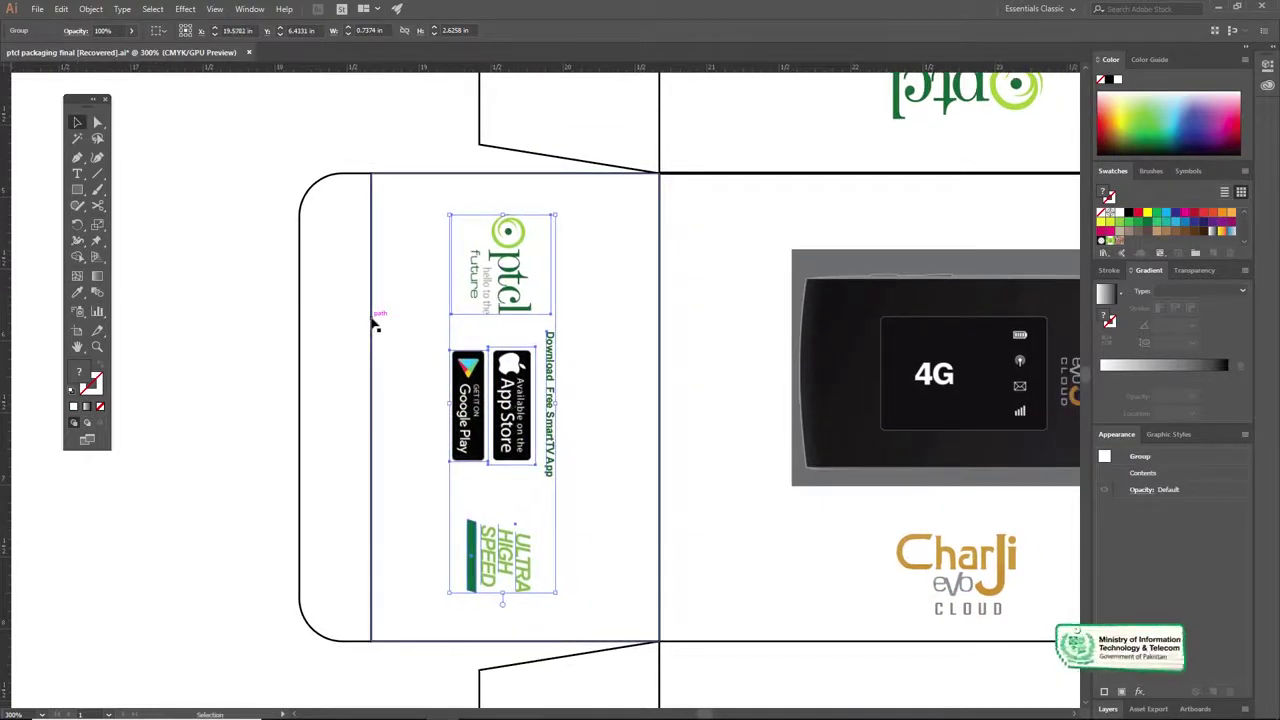
pyautogui.press('Left')
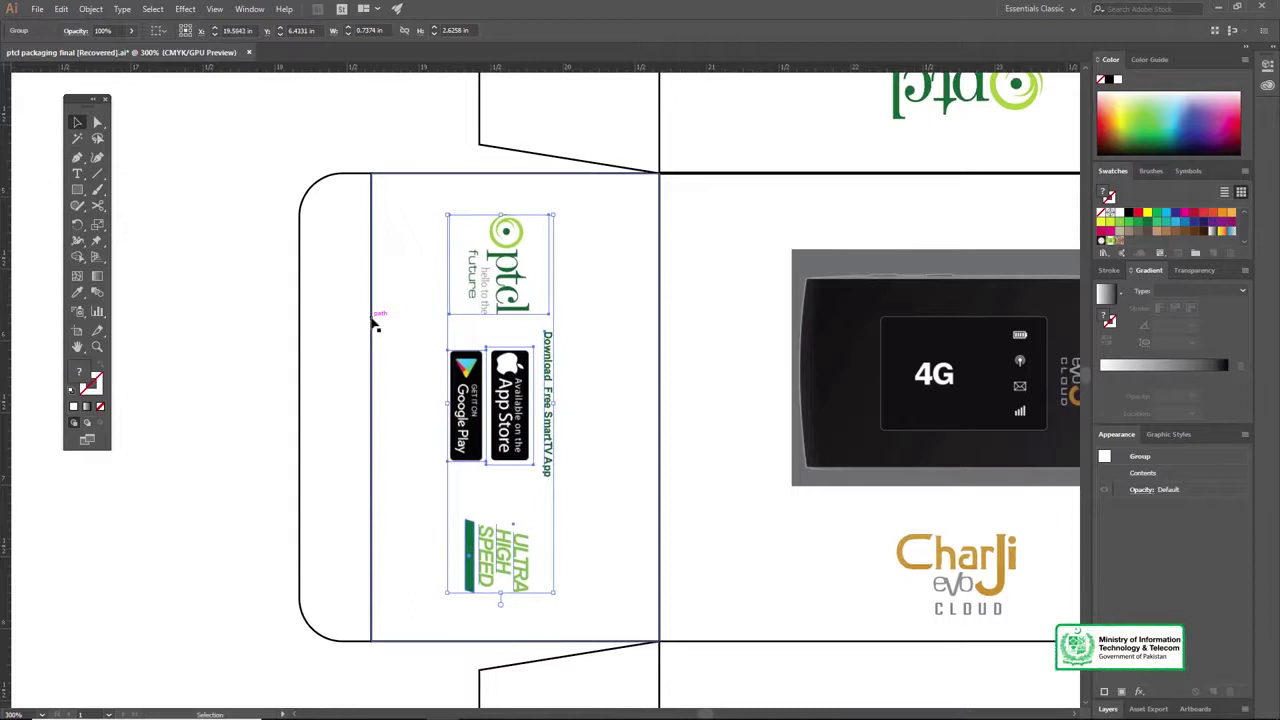
pyautogui.press('Left')
pyautogui.press('Right')
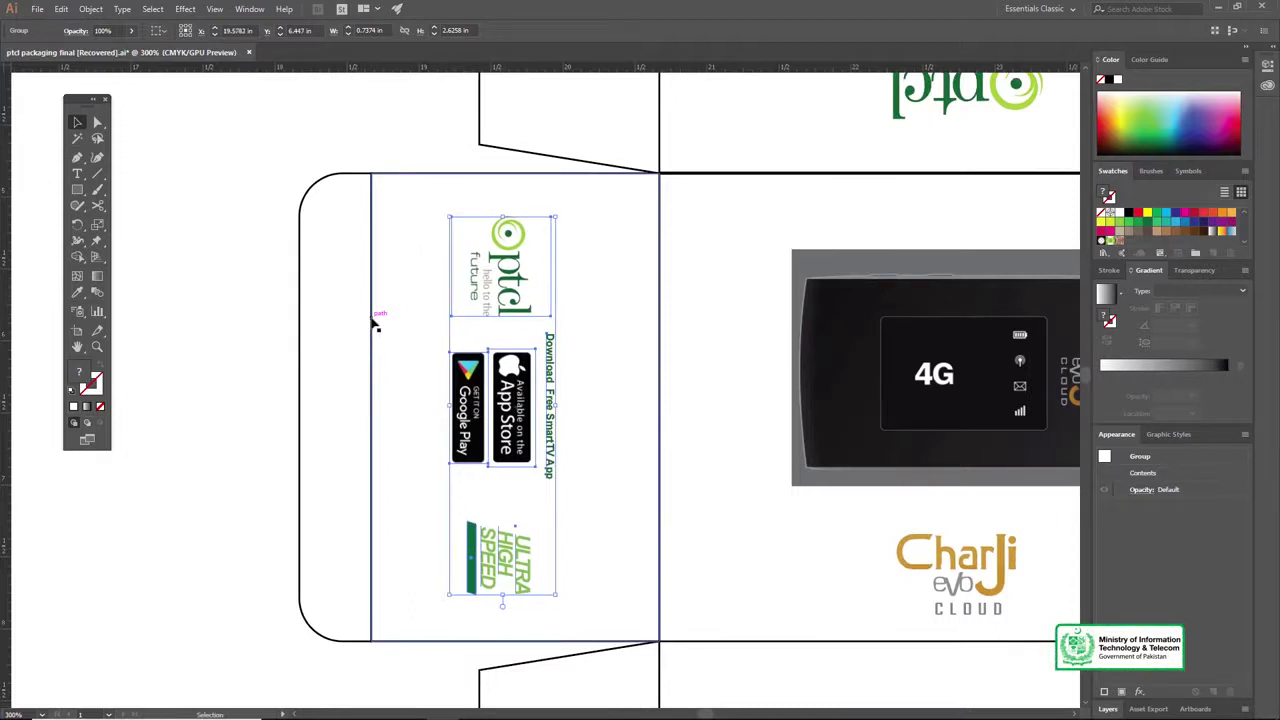
# Bring the Features text, barcodes and WiFi logo group to the front and move it onto the lowest large panel of the die-line
pyautogui.hotkey('ctrl', '-')
pyautogui.hotkey('ctrl', '-')
pyautogui.hotkey('ctrl', '-')
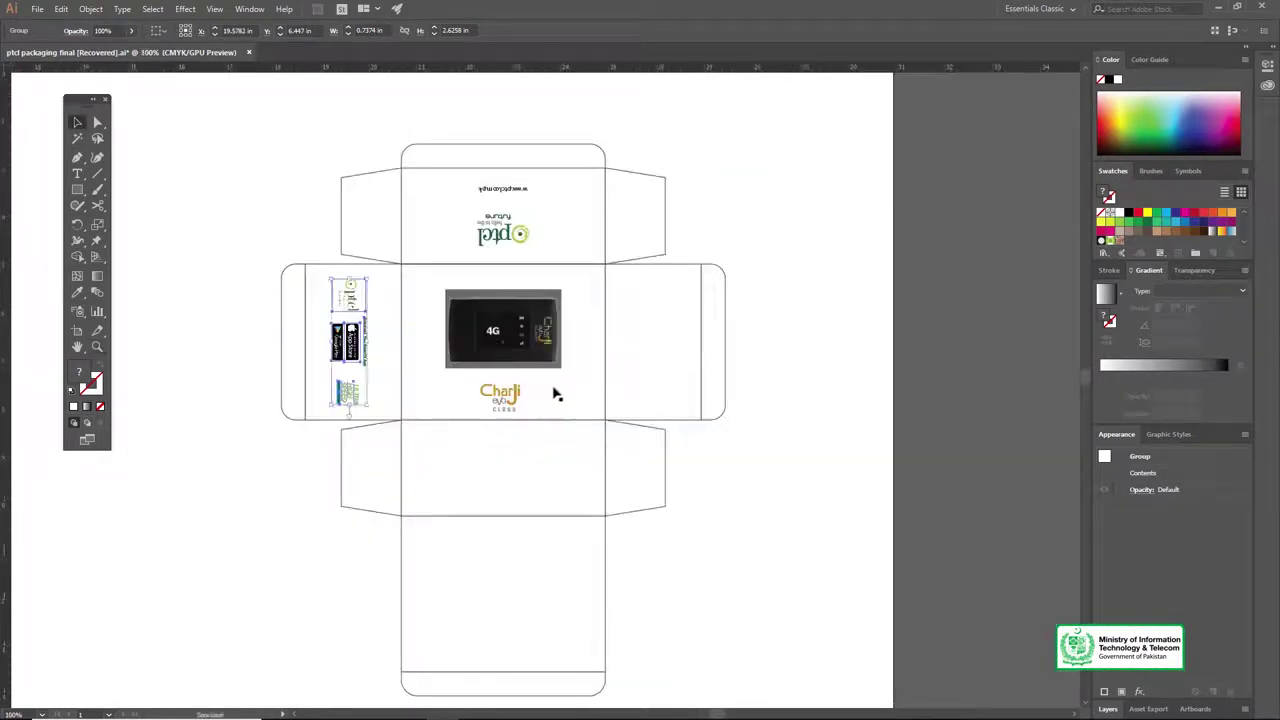
pyautogui.moveTo(348, 342); pyautogui.dragTo(504, 325)
pyautogui.moveTo(243, 325); pyautogui.dragTo(519, 334)
pyautogui.moveTo(385, 343); pyautogui.dragTo(563, 329)
pyautogui.moveTo(446, 427); pyautogui.dragTo(383, 295)
pyautogui.click(309, 609)
pyautogui.moveTo(522, 497); pyautogui.dragTo(463, 497)
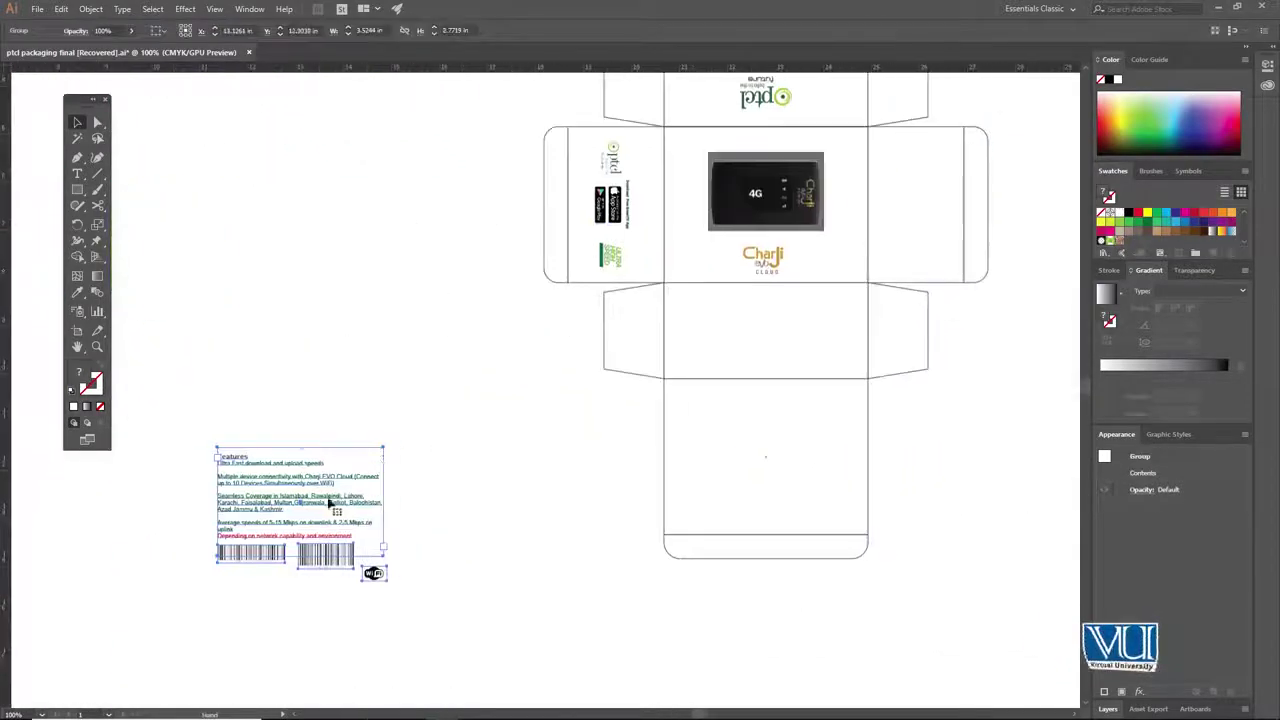
pyautogui.rightClick(325, 500)
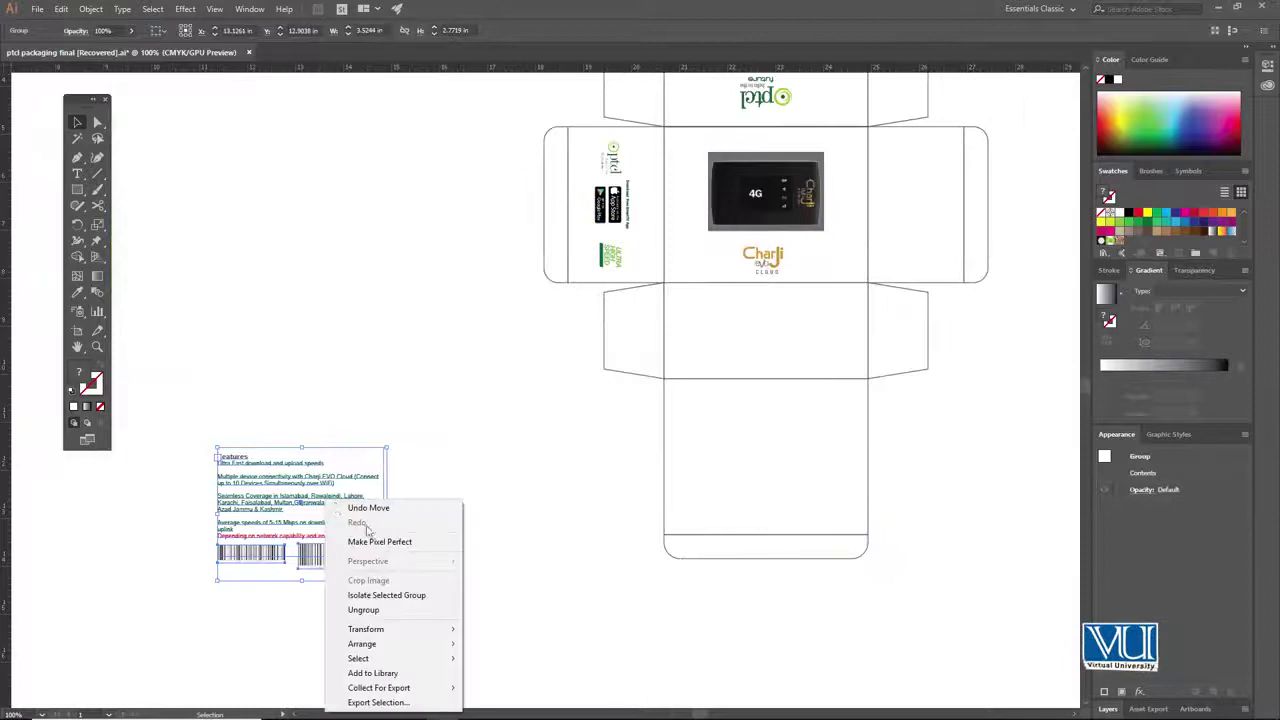
pyautogui.moveTo(394, 651)
pyautogui.click(500, 644)
pyautogui.moveTo(356, 534); pyautogui.dragTo(759, 468)
# Shift the Features group within its panel to about X 22.81, Y 11.80 in, and deselect it
pyautogui.press('z')
pyautogui.click(742, 466)
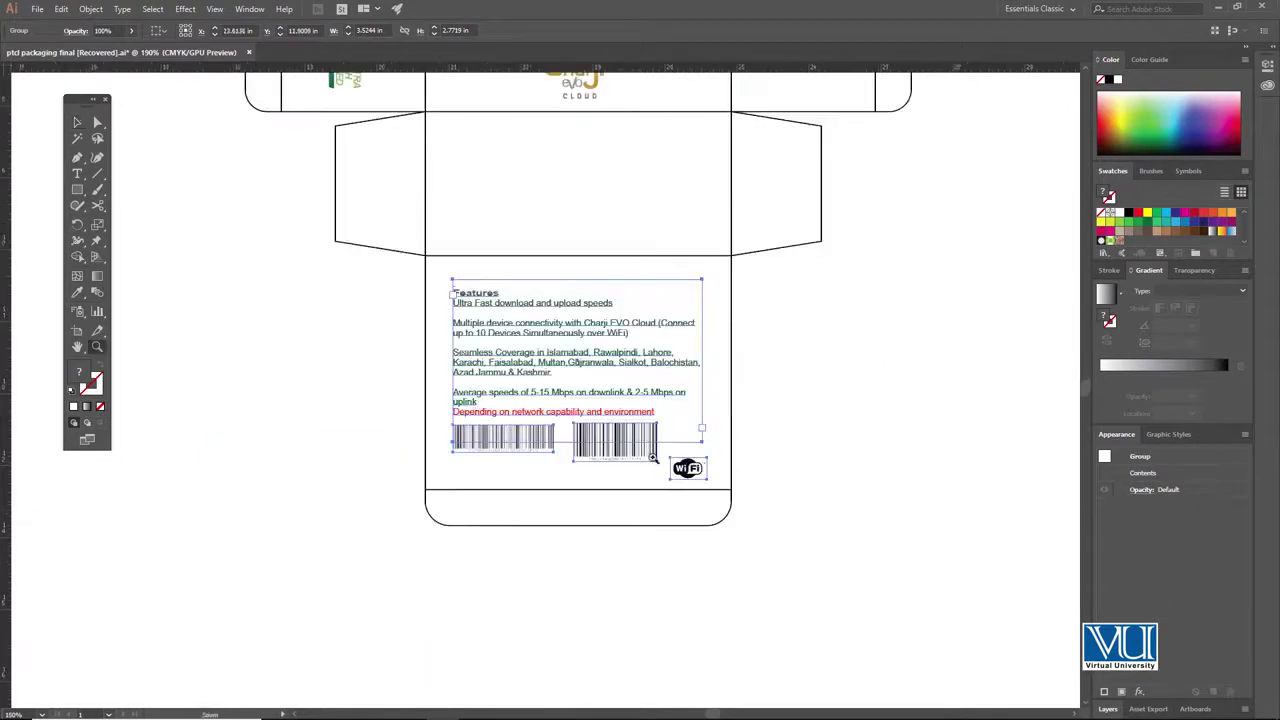
pyautogui.click(626, 440)
pyautogui.hotkey('ctrl', '=')
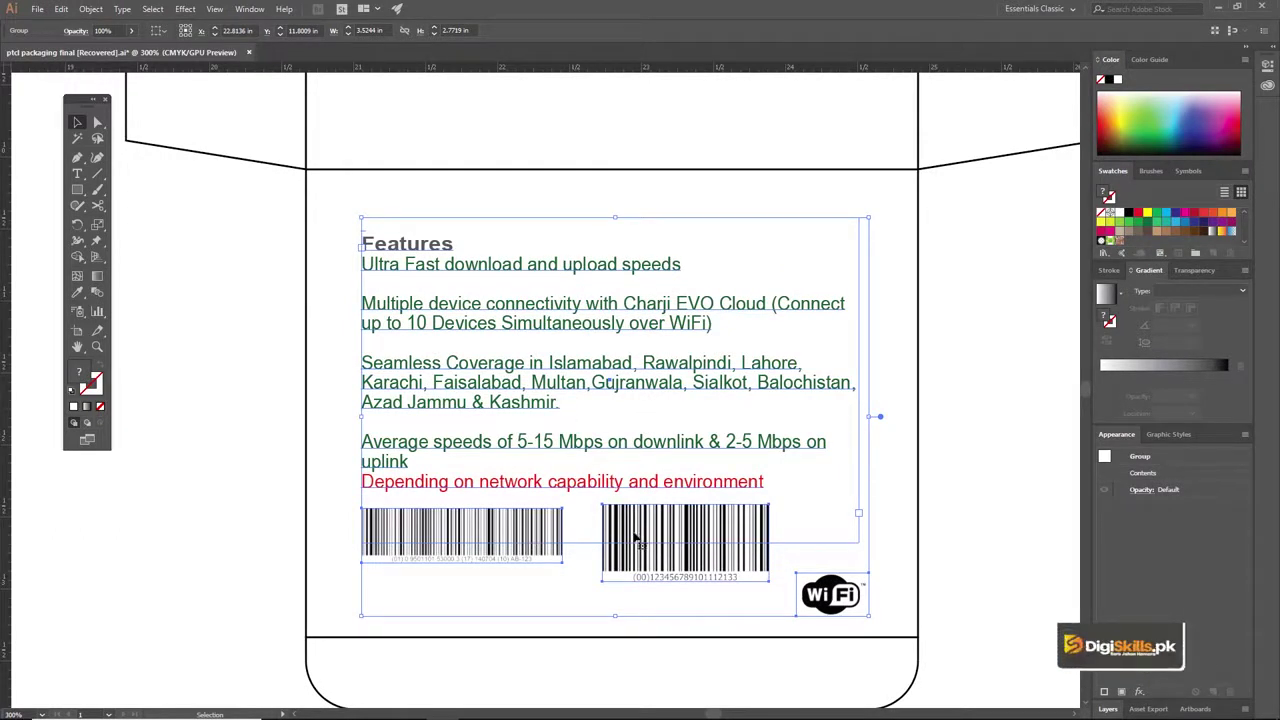
pyautogui.hotkey('ctrl', '-')
pyautogui.hotkey('ctrl', 'shift', 'a')
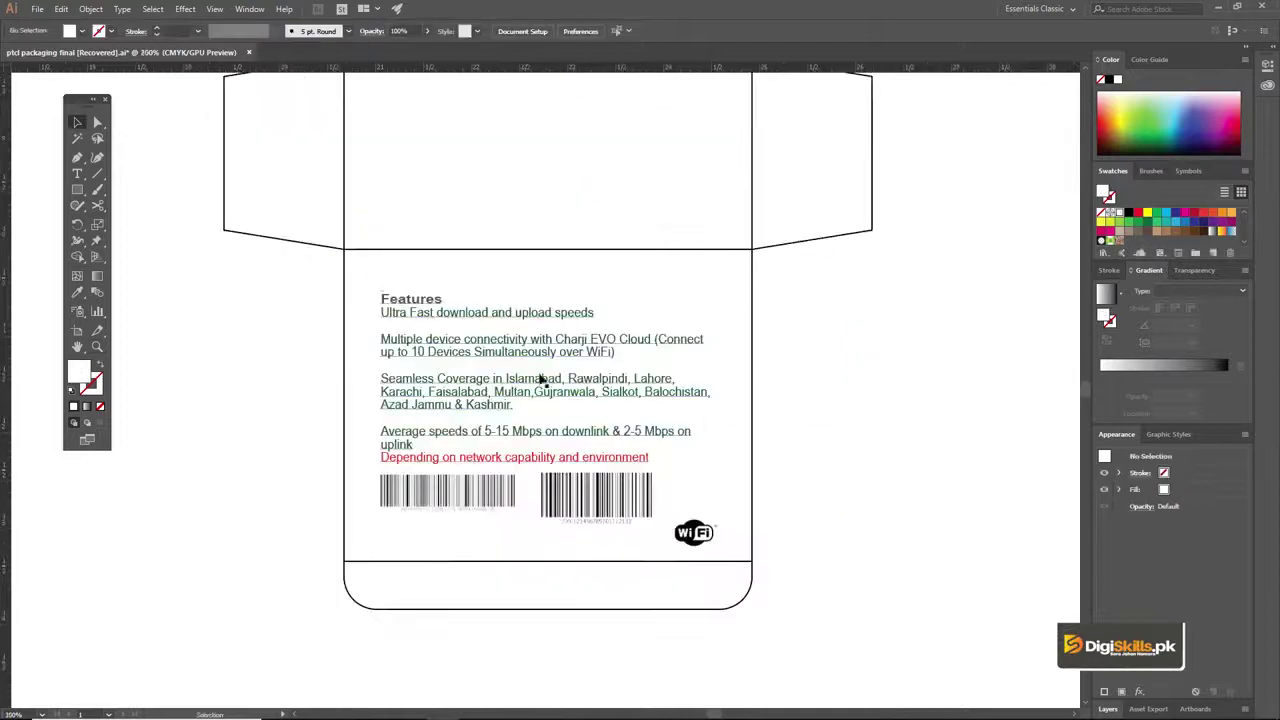
# Move the QR code group onto the lower left flap of the die-line and bring it to the front
pyautogui.moveTo(550, 349); pyautogui.dragTo(711, 350)
pyautogui.hotkey('ctrl', '1')
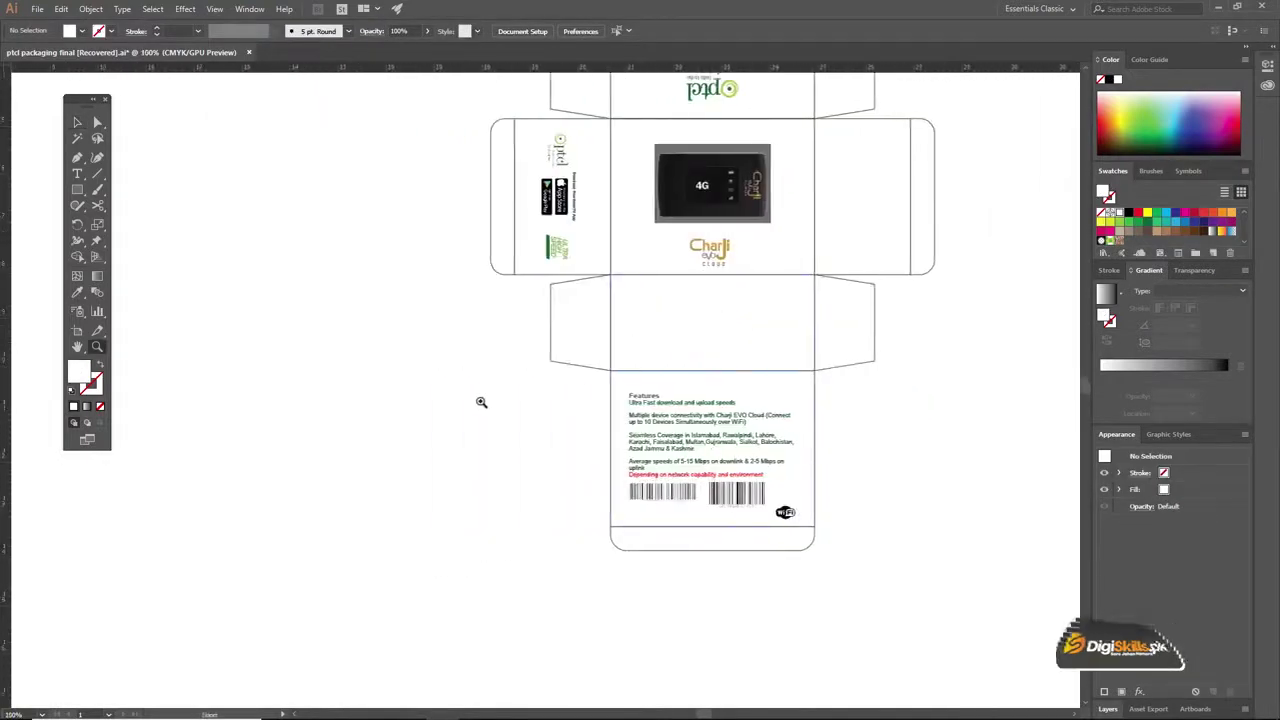
pyautogui.keyDown('ctrl'); pyautogui.keyDown('alt'); pyautogui.click(482, 398); pyautogui.keyUp('alt'); pyautogui.keyUp('ctrl')
pyautogui.moveTo(506, 390); pyautogui.dragTo(655, 408)
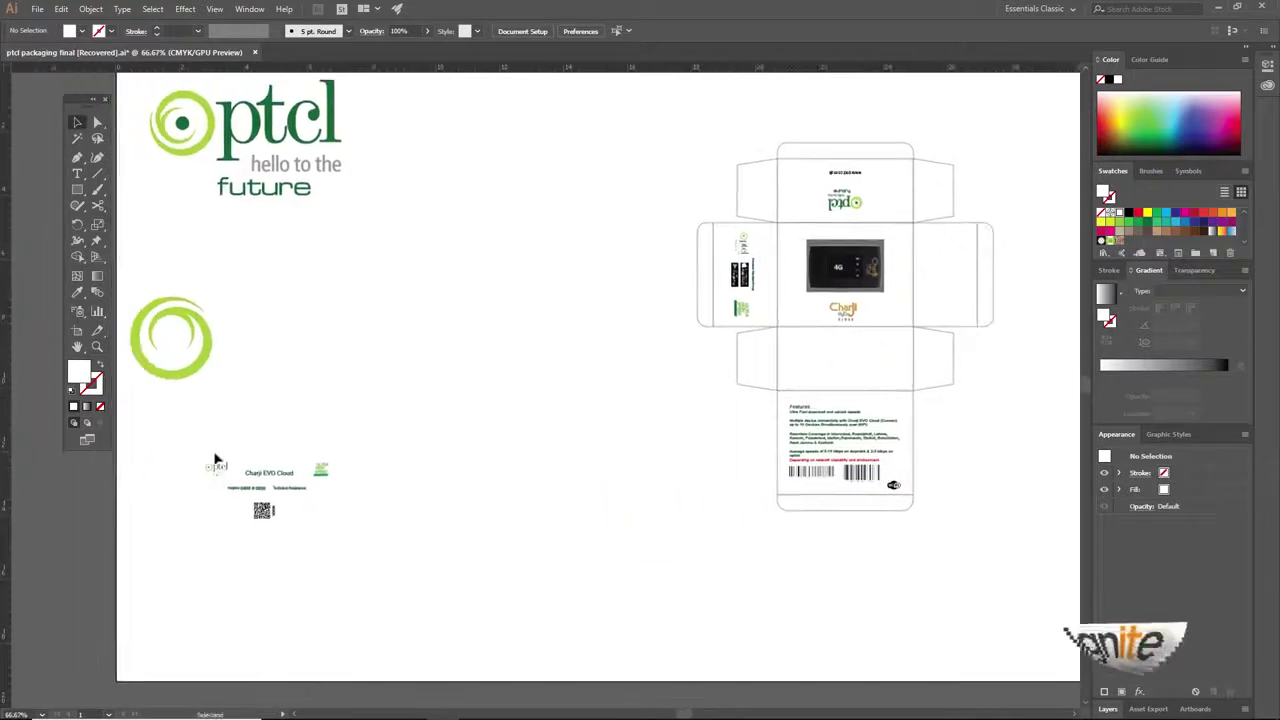
pyautogui.click(273, 478)
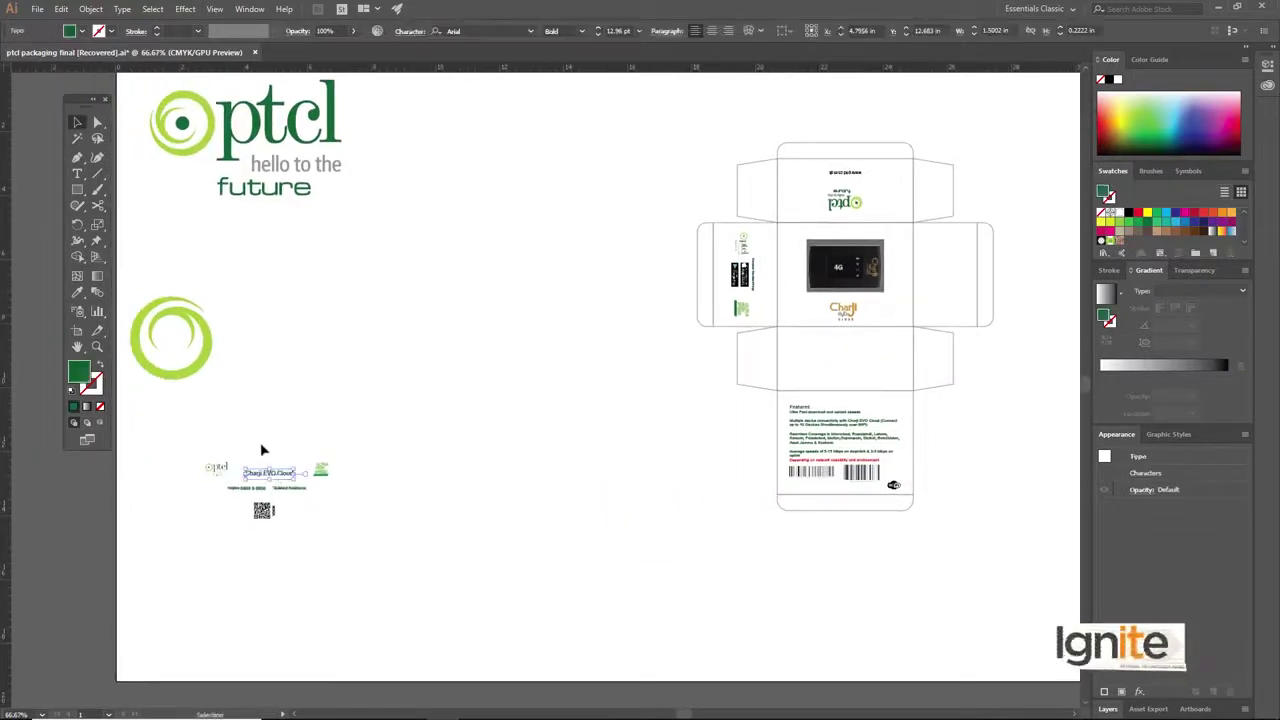
pyautogui.click(260, 443)
pyautogui.keyDown('ctrl'); pyautogui.click(270, 496); pyautogui.keyUp('ctrl')
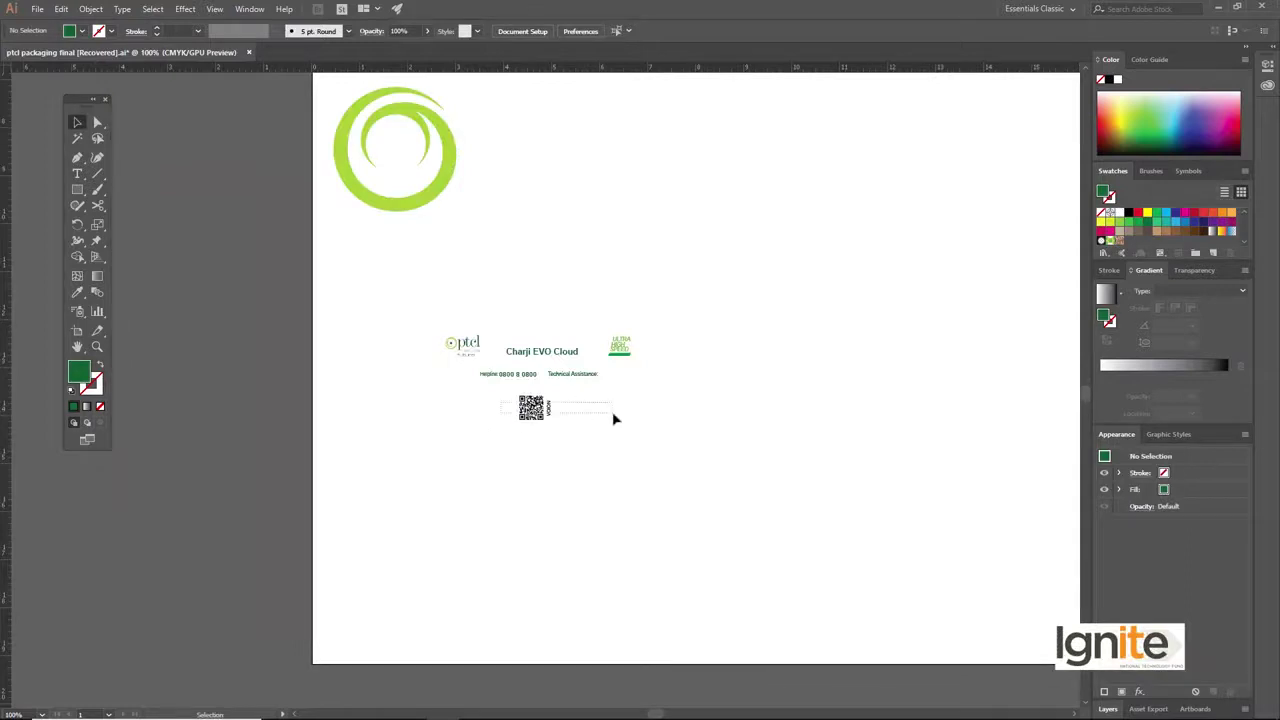
pyautogui.moveTo(613, 414); pyautogui.dragTo(611, 415)
pyautogui.moveTo(953, 278); pyautogui.dragTo(956, 278)
pyautogui.press('space')
pyautogui.moveTo(956, 278); pyautogui.dragTo(827, 314)
pyautogui.rightClick(827, 310)
pyautogui.moveTo(857, 460)
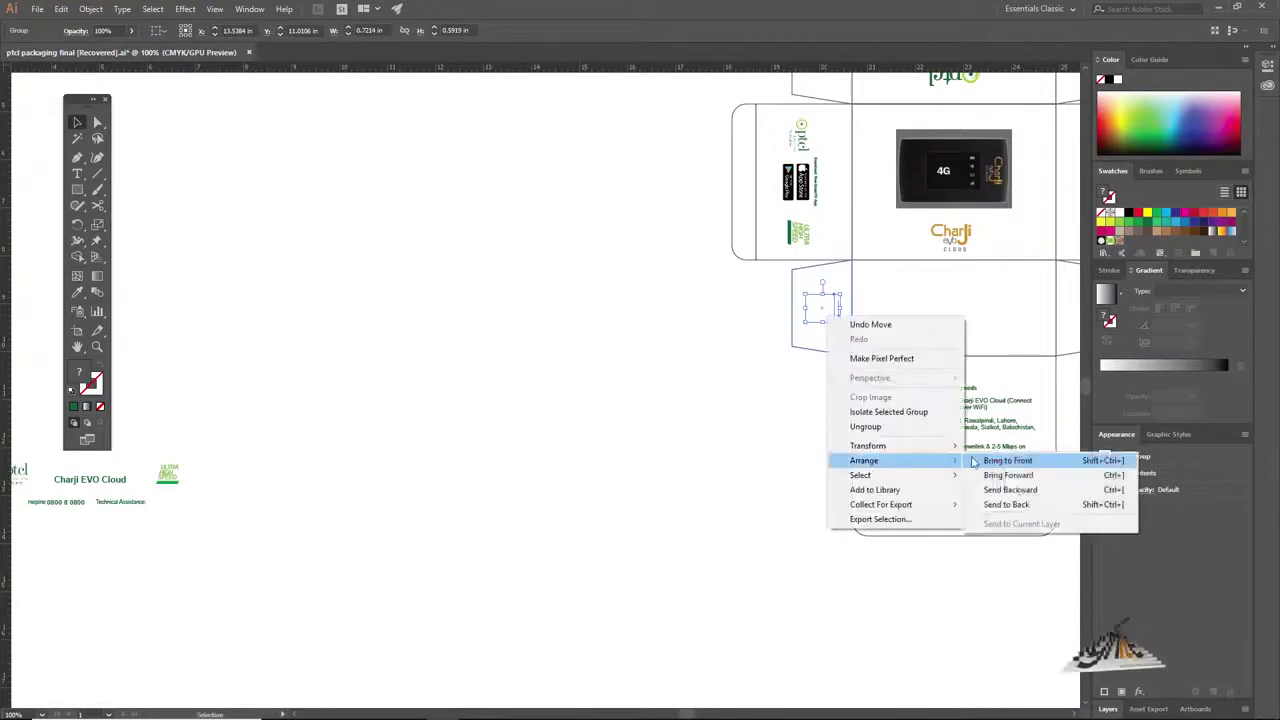
pyautogui.click(1020, 460)
# Fine-position the QR code group in the middle of the lower left flap, at about X 20.10, Y 9.03 in
pyautogui.moveTo(749, 361); pyautogui.dragTo(525, 419)
pyautogui.press('z')
pyautogui.click(614, 376)
pyautogui.click(545, 392)
pyautogui.press('v')
pyautogui.keyDown('ctrl'); pyautogui.click(541, 390); pyautogui.keyUp('ctrl')
pyautogui.moveTo(532, 377)
pyautogui.mouseDown()
pyautogui.moveTo(541, 408)
pyautogui.moveTo(534, 372)
pyautogui.mouseUp()
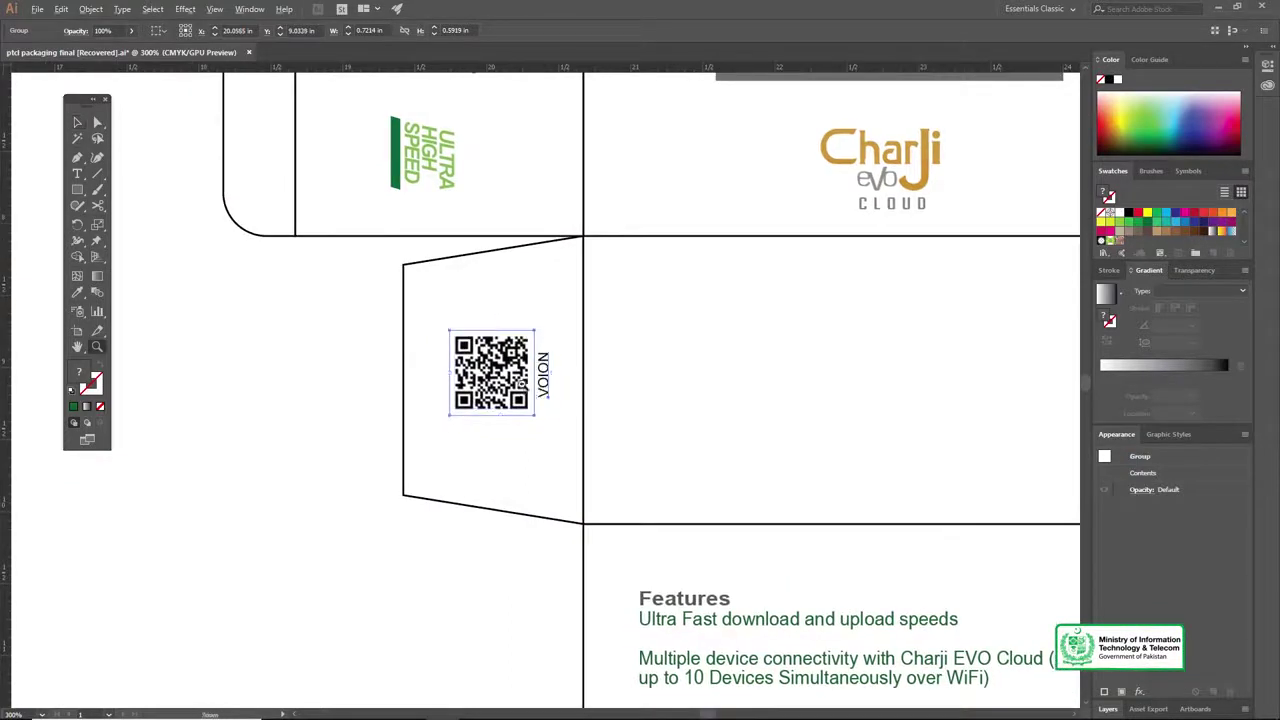
# Move the Charji EVO Cloud title, helpline text and small logos together close to the die-line and bring them to the front
pyautogui.keyDown('alt'); pyautogui.click(521, 384); pyautogui.keyUp('alt')
pyautogui.keyDown('alt'); pyautogui.click(559, 405); pyautogui.keyUp('alt')
pyautogui.keyDown('alt'); pyautogui.click(602, 400); pyautogui.keyUp('alt')
pyautogui.keyDown('alt'); pyautogui.click(559, 383); pyautogui.keyUp('alt')
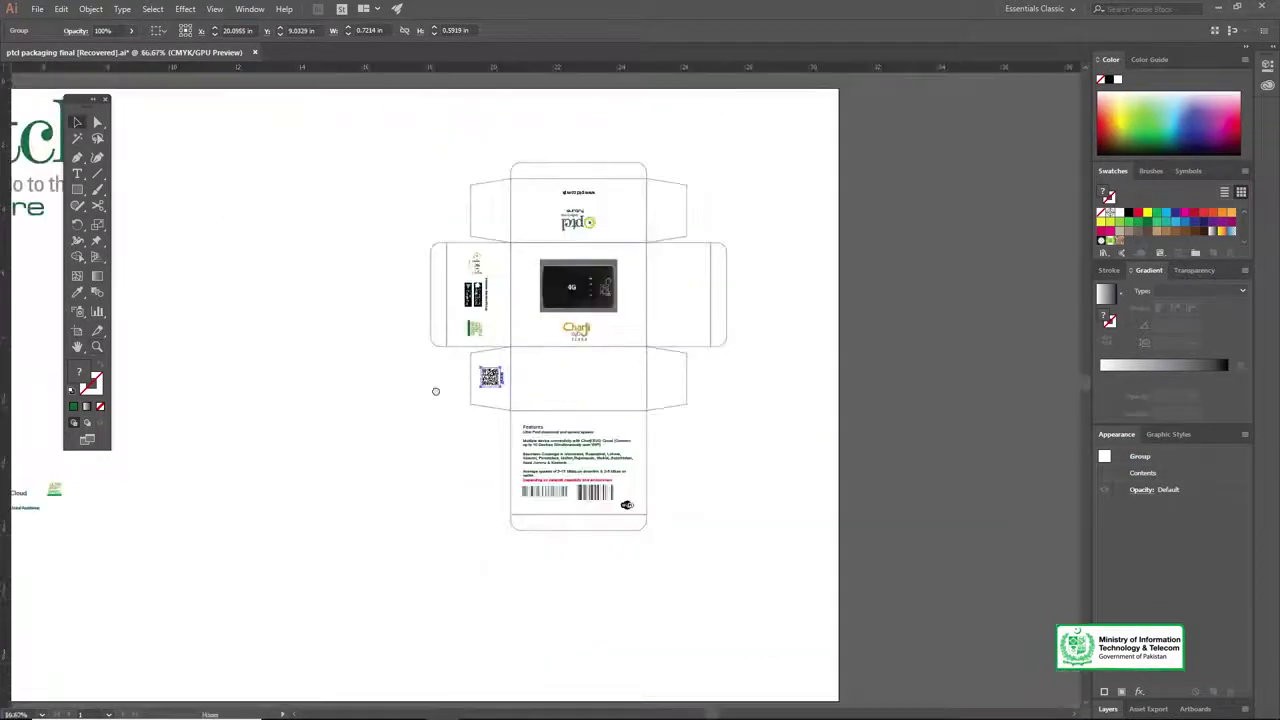
pyautogui.hscroll(-4, 435, 391)
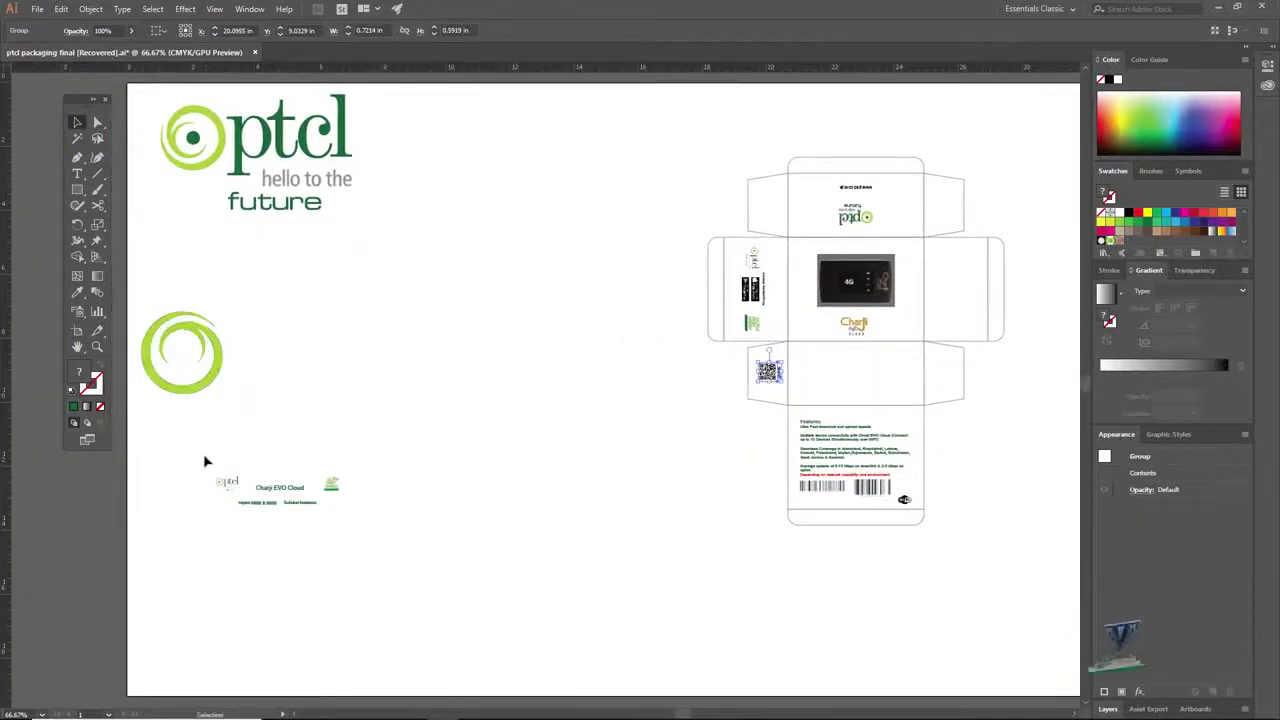
pyautogui.moveTo(368, 533); pyautogui.dragTo(206, 463)
pyautogui.moveTo(518, 453); pyautogui.dragTo(714, 425)
pyautogui.rightClick(630, 427)
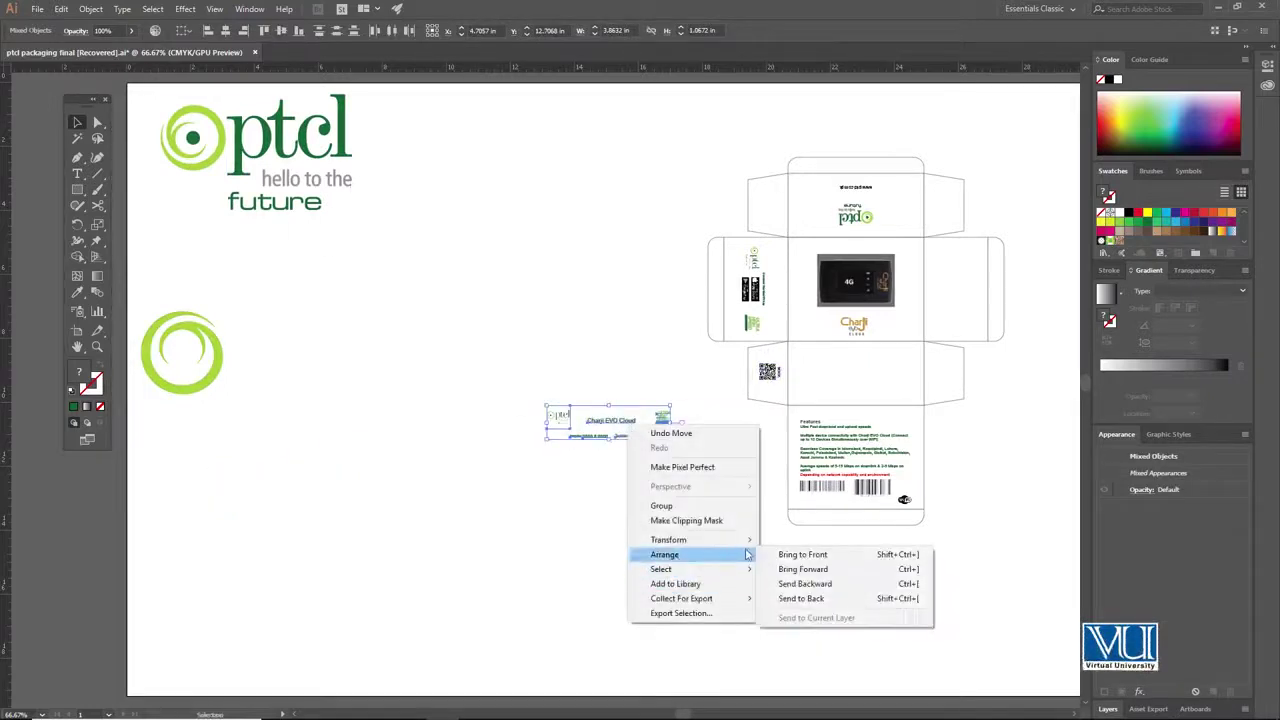
pyautogui.click(767, 555)
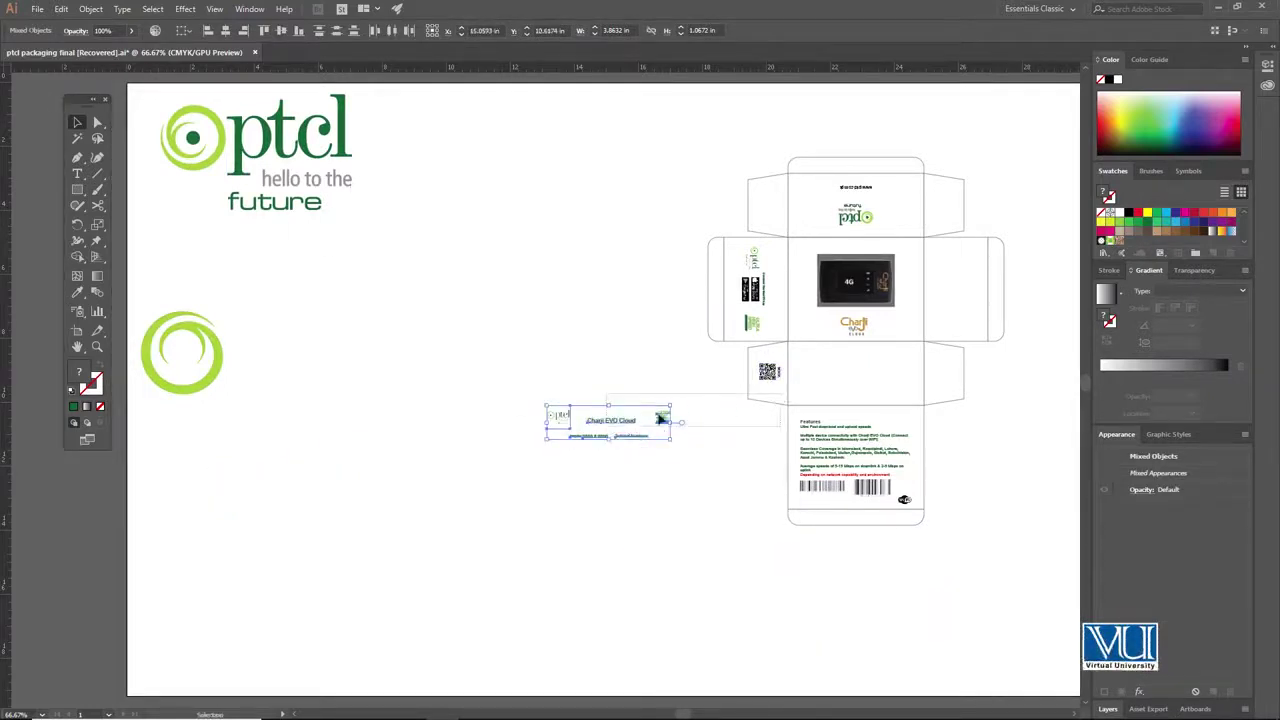
# Group the Charji EVO Cloud title, helpline text and logos, and move the group onto the narrow panel below the device panel
pyautogui.click(523, 368)
pyautogui.click(632, 438)
pyautogui.click(785, 396)
pyautogui.keyDown('ctrl'); pyautogui.click(624, 435); pyautogui.keyUp('ctrl')
pyautogui.keyDown('ctrl'); pyautogui.click(624, 435); pyautogui.keyUp('ctrl')
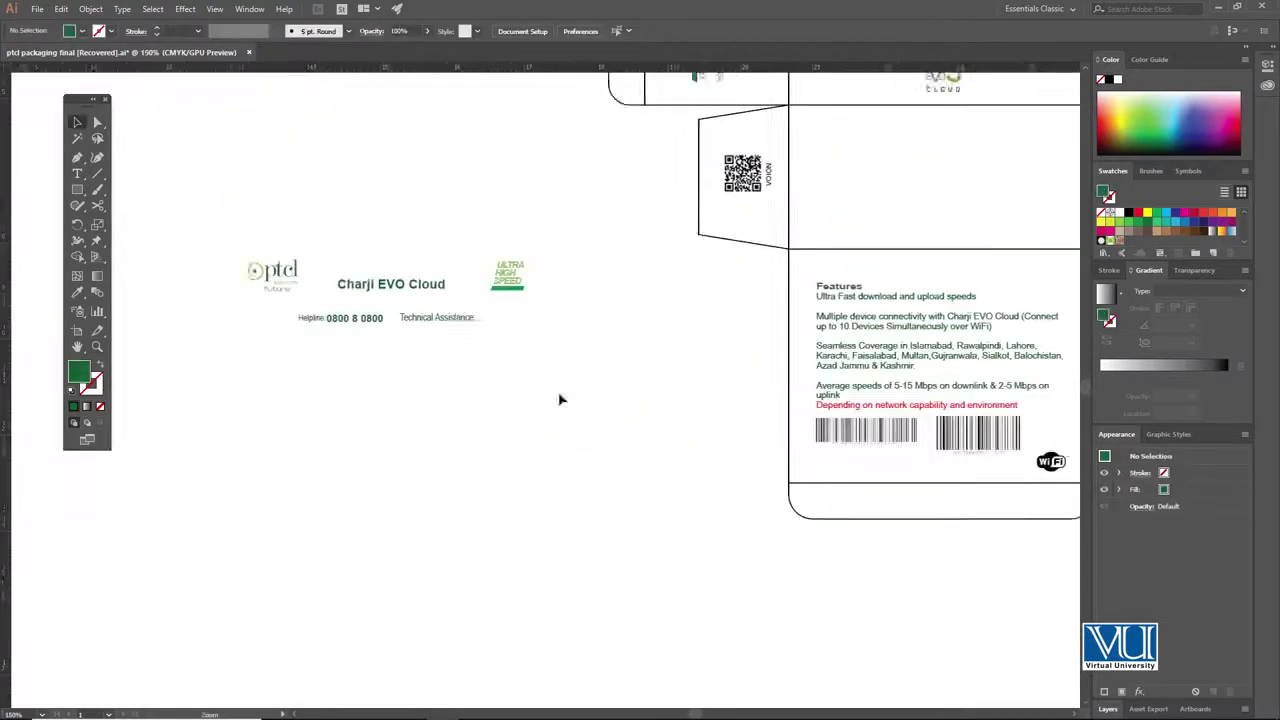
pyautogui.moveTo(475, 320); pyautogui.dragTo(449, 452)
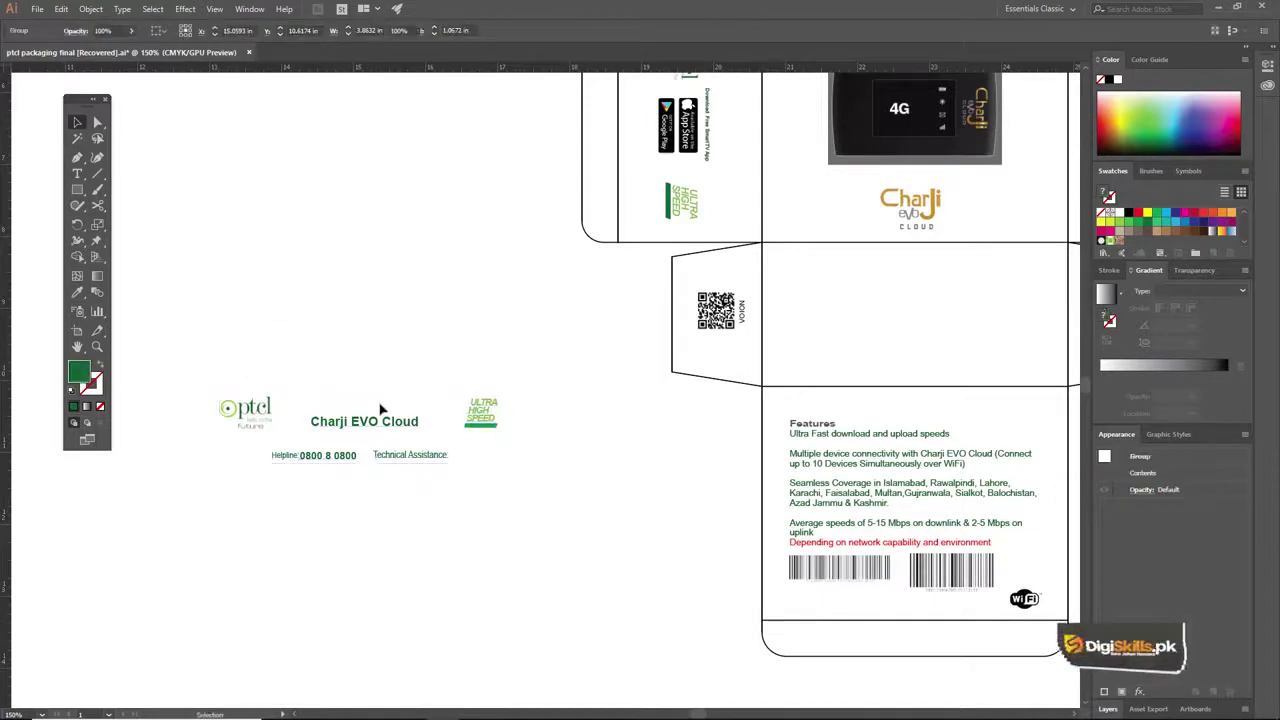
pyautogui.moveTo(383, 425); pyautogui.dragTo(930, 306)
pyautogui.moveTo(928, 308); pyautogui.dragTo(769, 366)
# Shift the Charji EVO Cloud strip group slightly down within its narrow panel, to about Y 9.06 in
pyautogui.keyDown('ctrl'); pyautogui.click(740, 371); pyautogui.keyUp('ctrl')
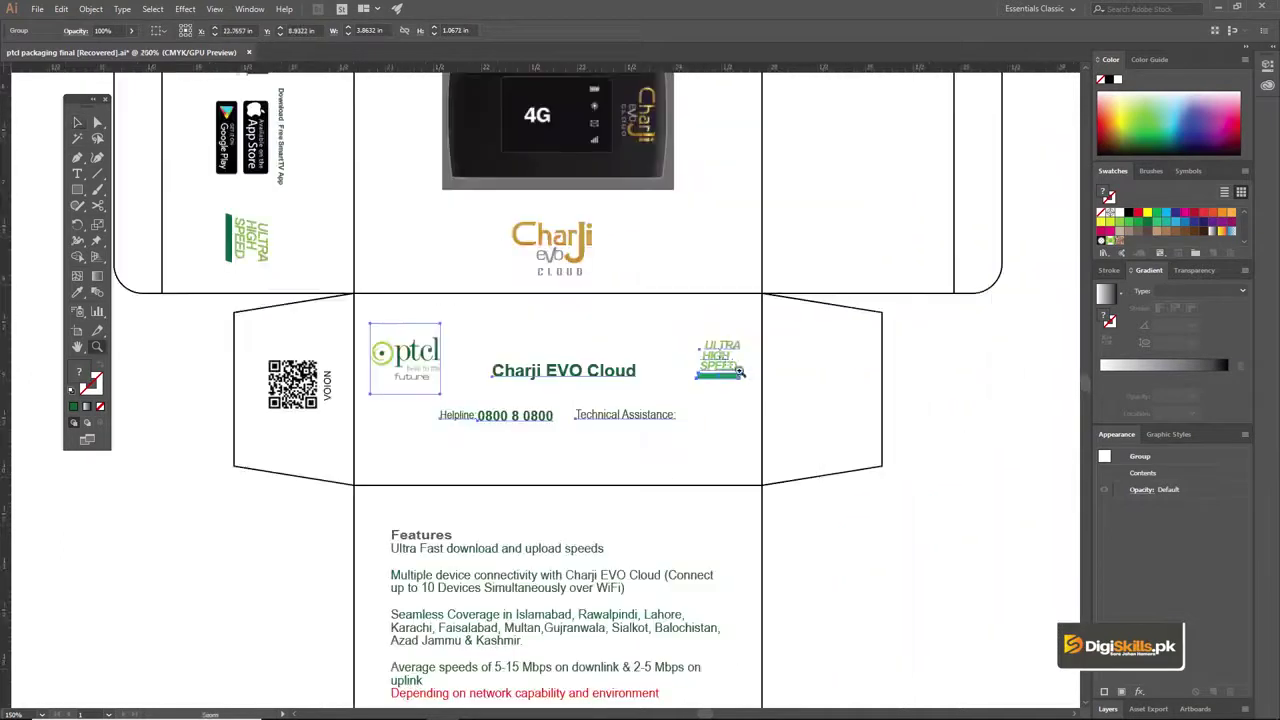
pyautogui.moveTo(624, 314); pyautogui.dragTo(656, 361)
pyautogui.keyDown('alt'); pyautogui.click(617, 373); pyautogui.keyUp('alt')
pyautogui.moveTo(558, 355); pyautogui.dragTo(648, 435)
pyautogui.keyDown('alt'); pyautogui.click(604, 451); pyautogui.keyUp('alt')
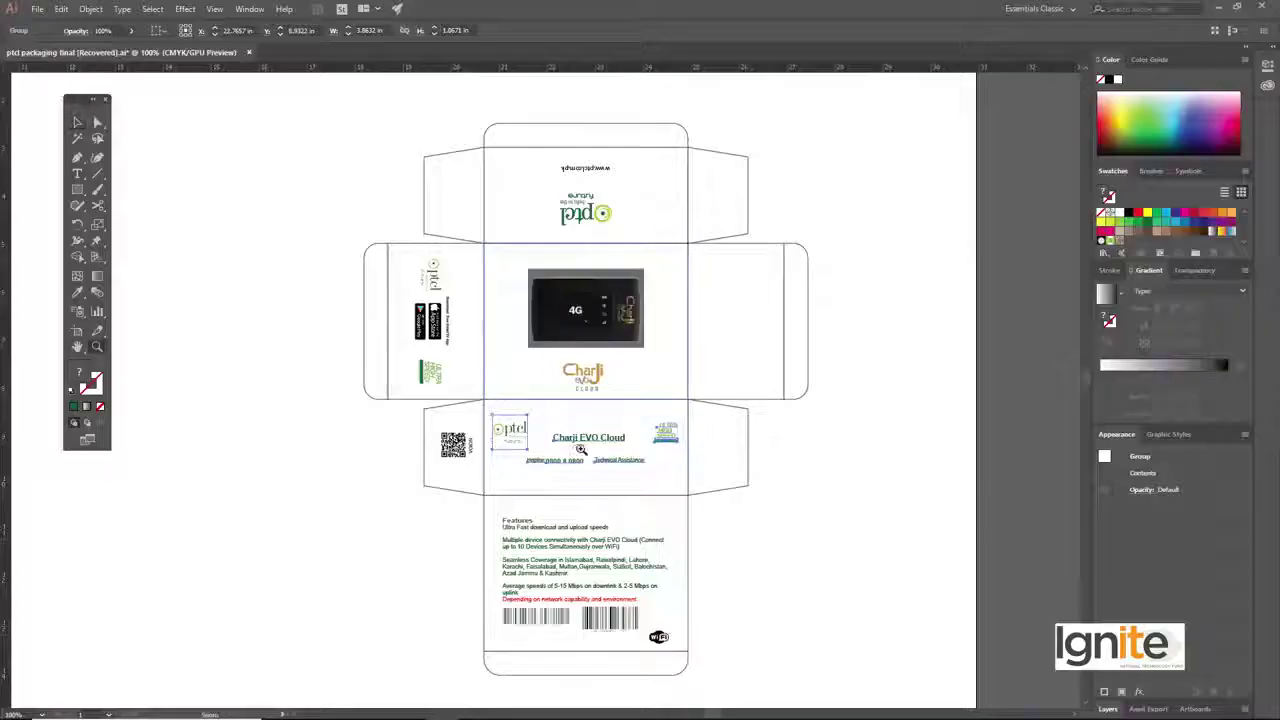
pyautogui.click(576, 449)
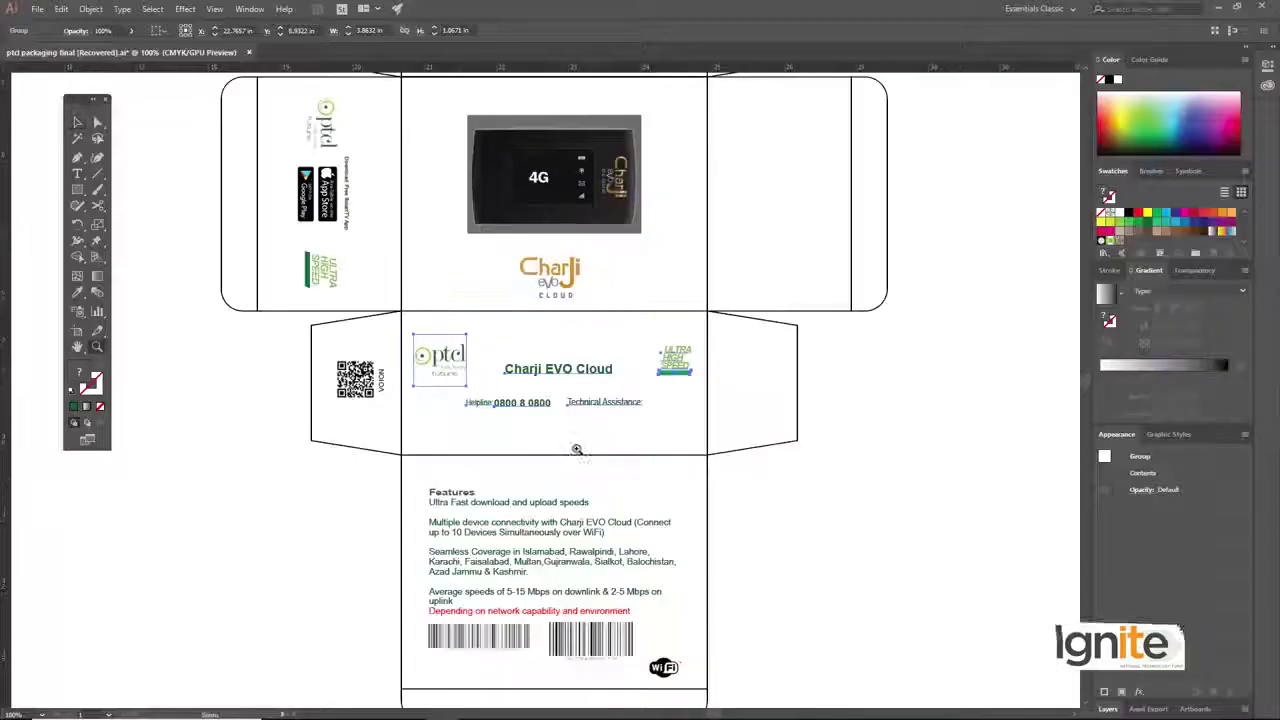
pyautogui.click(590, 396)
pyautogui.moveTo(566, 366); pyautogui.dragTo(577, 423)
# Move the green swirl from below the large ptcl logo onto the device panel, at about X 22.43, Y 6.46 in, and bring it to the front
pyautogui.keyDown('alt'); pyautogui.click(558, 356); pyautogui.keyUp('alt')
pyautogui.keyDown('alt'); pyautogui.click(562, 360); pyautogui.keyUp('alt')
pyautogui.keyDown('alt'); pyautogui.click(538, 391); pyautogui.keyUp('alt')
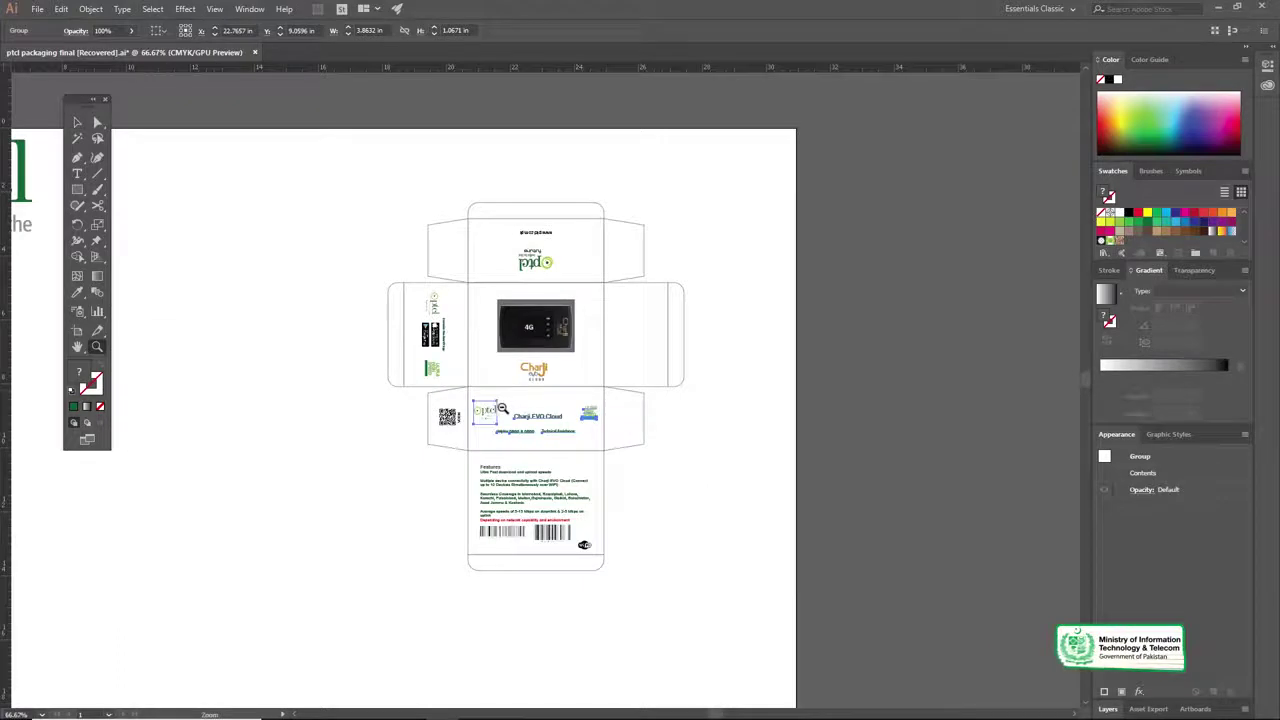
pyautogui.keyDown('alt'); pyautogui.click(504, 410); pyautogui.keyUp('alt')
pyautogui.moveTo(389, 339); pyautogui.dragTo(619, 329)
pyautogui.click(297, 327)
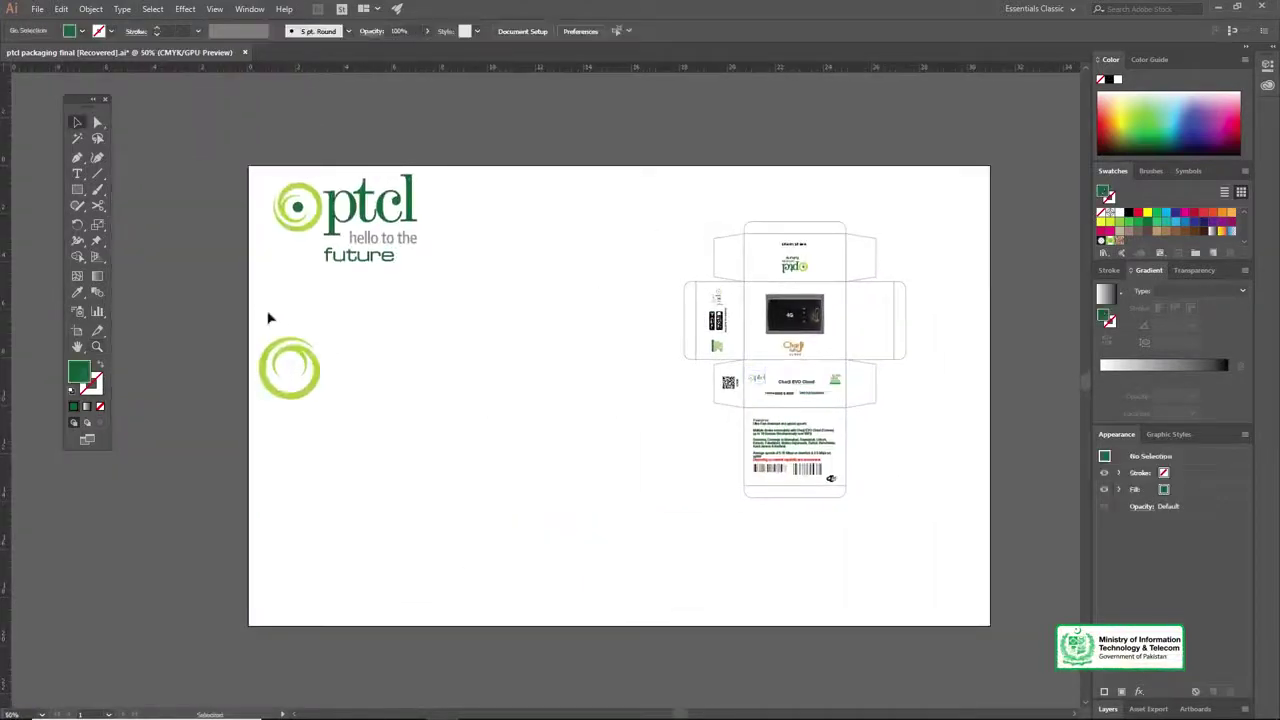
pyautogui.click(318, 385)
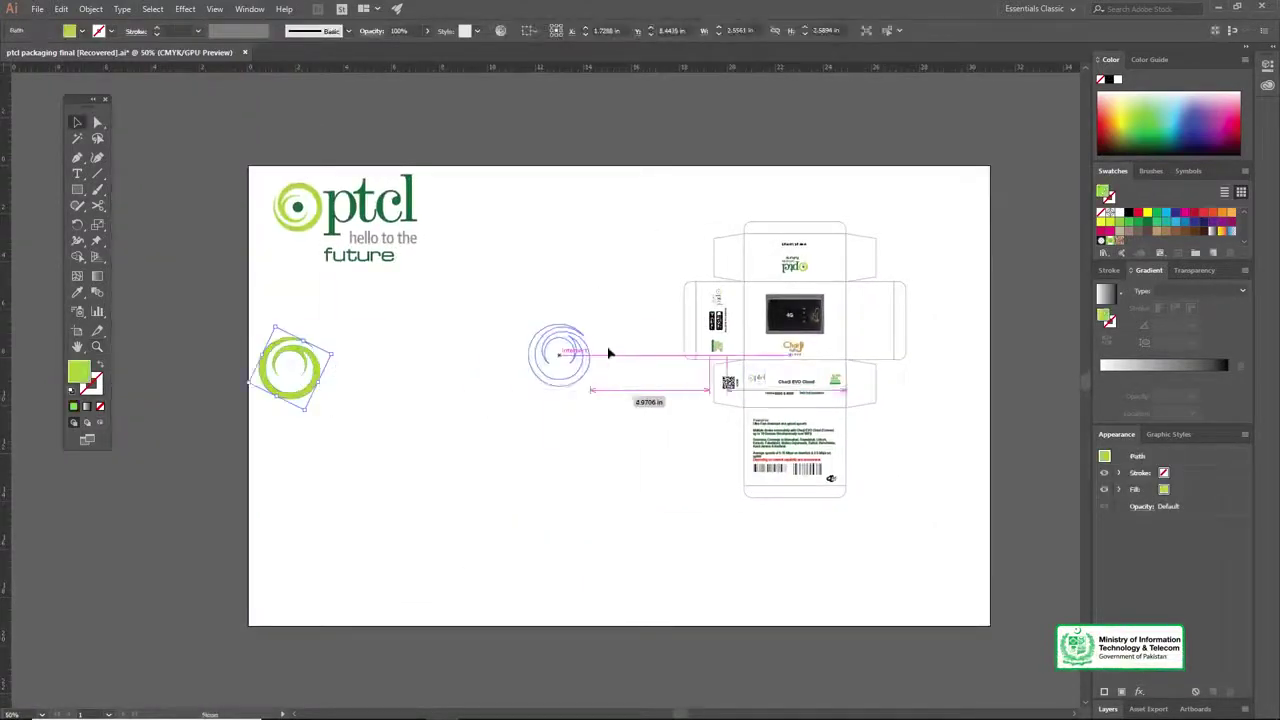
pyautogui.moveTo(648, 320); pyautogui.dragTo(475, 345)
pyautogui.moveTo(125, 239); pyautogui.dragTo(302, 255)
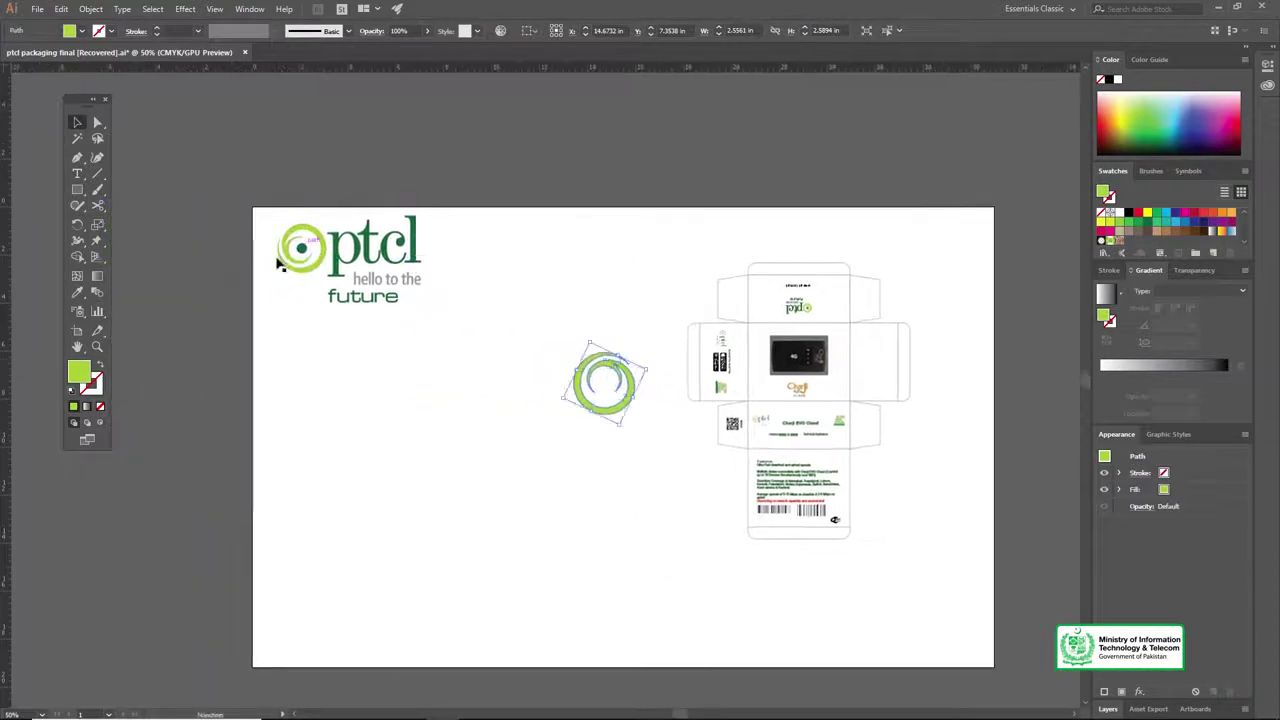
pyautogui.moveTo(621, 362); pyautogui.dragTo(680, 337)
pyautogui.rightClick(646, 350)
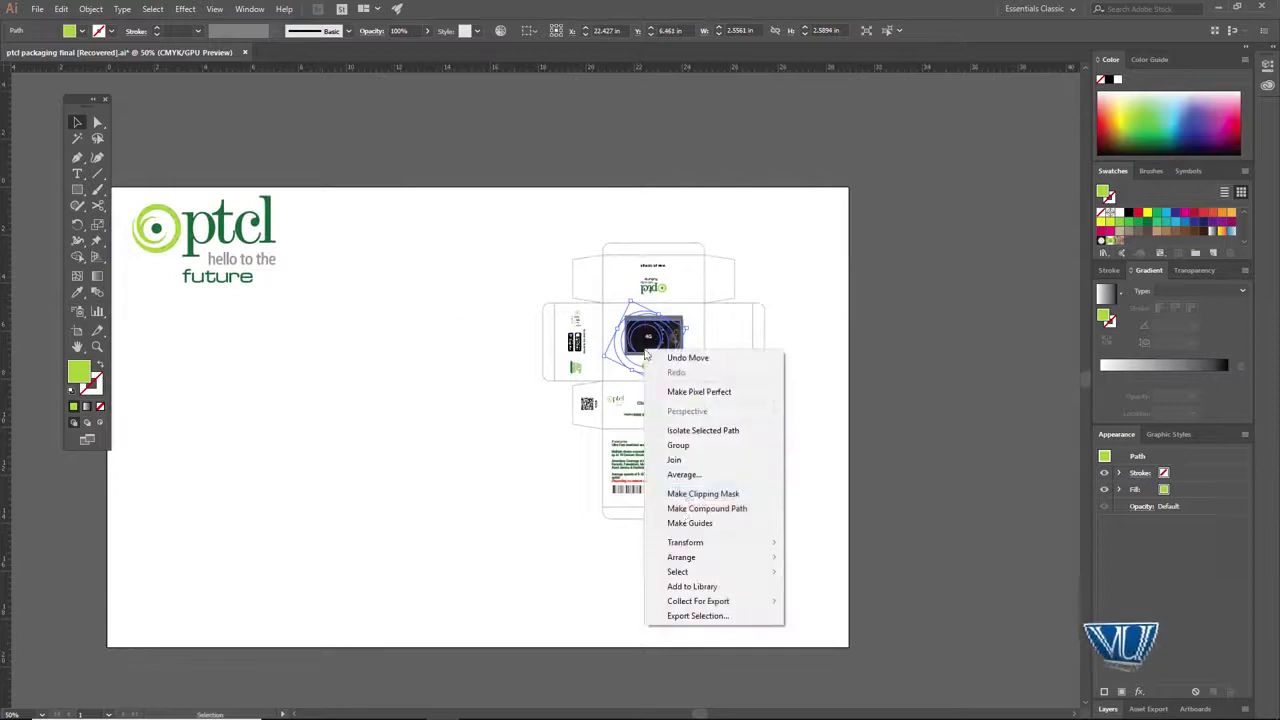
pyautogui.click(820, 556)
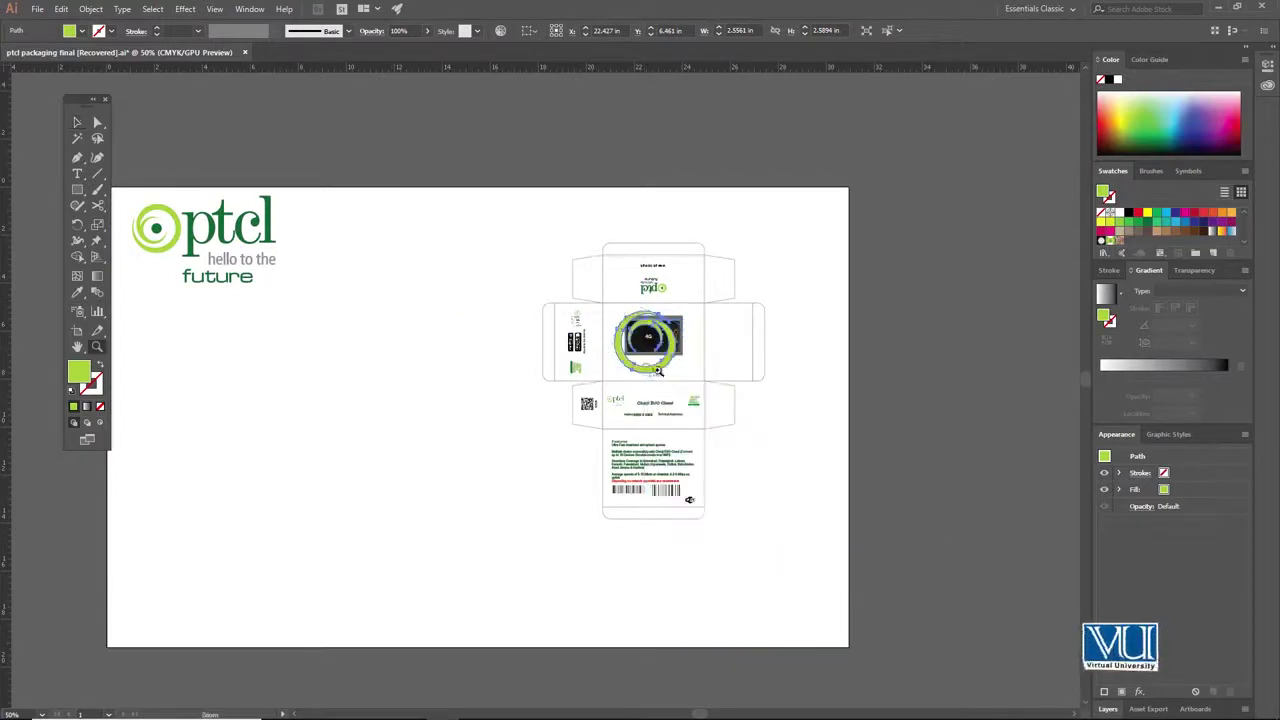
# Enlarge the green swirl to about 5.11 × 5.27 in and centre it over the device photo
pyautogui.hotkey('ctrl', '=')
pyautogui.hotkey('ctrl', '=')
pyautogui.hotkey('ctrl', '=')
pyautogui.hotkey('ctrl', '=')
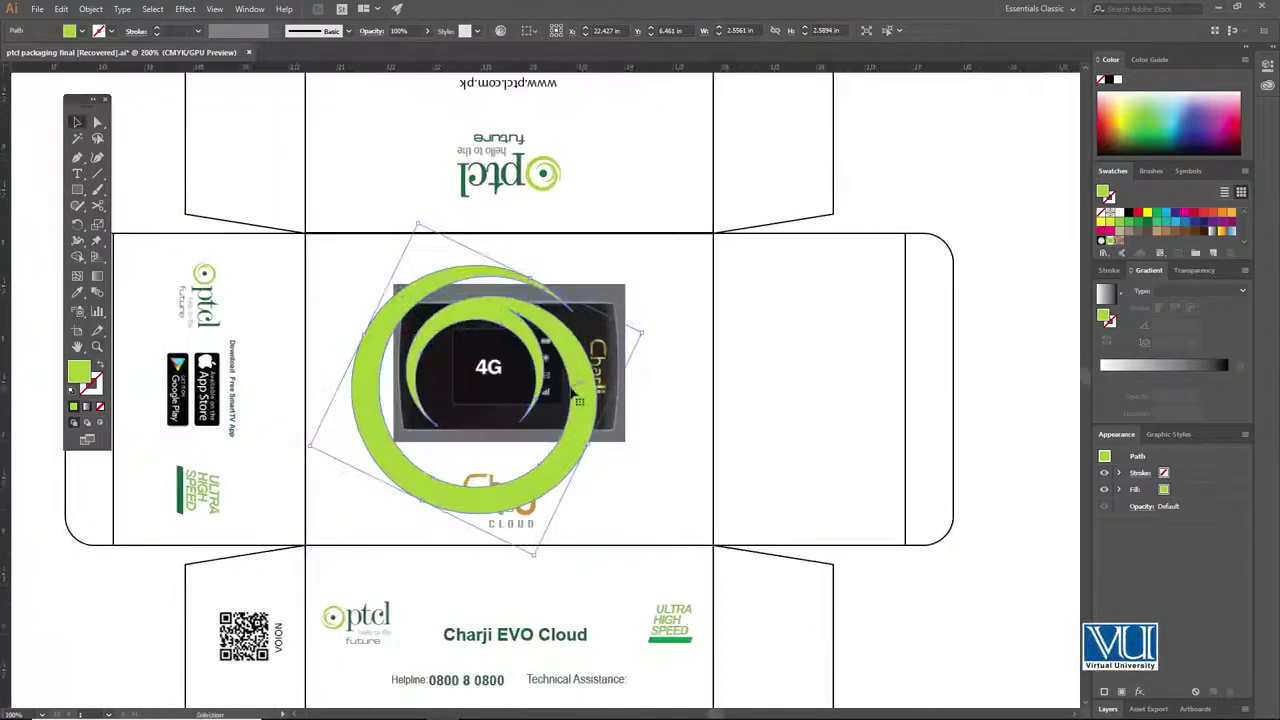
pyautogui.moveTo(643, 331); pyautogui.dragTo(840, 376)
pyautogui.moveTo(552, 367); pyautogui.dragTo(569, 396)
pyautogui.keyDown('ctrl'); pyautogui.keyDown('alt'); pyautogui.click(560, 388); pyautogui.keyUp('alt'); pyautogui.keyUp('ctrl')
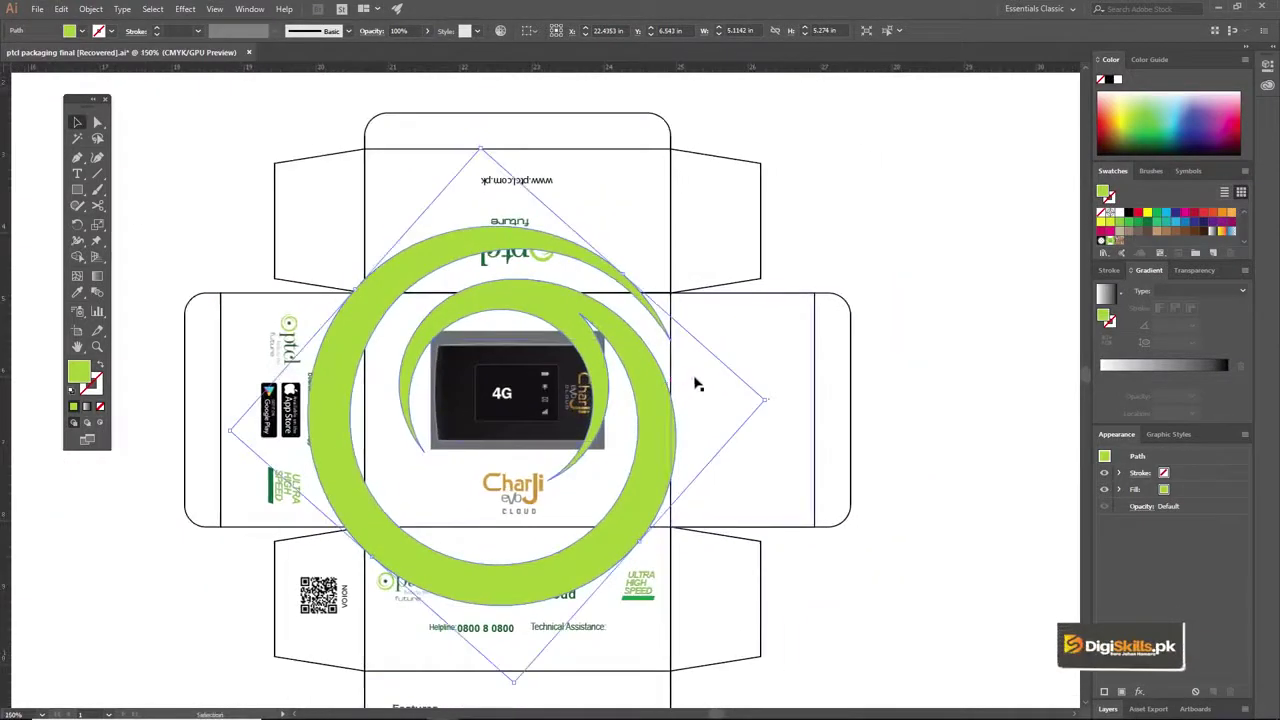
# Scale the green swirl down to about 4.27 in wide and shift it slightly so it frames the device and Charji logo
pyautogui.moveTo(763, 400); pyautogui.dragTo(737, 402)
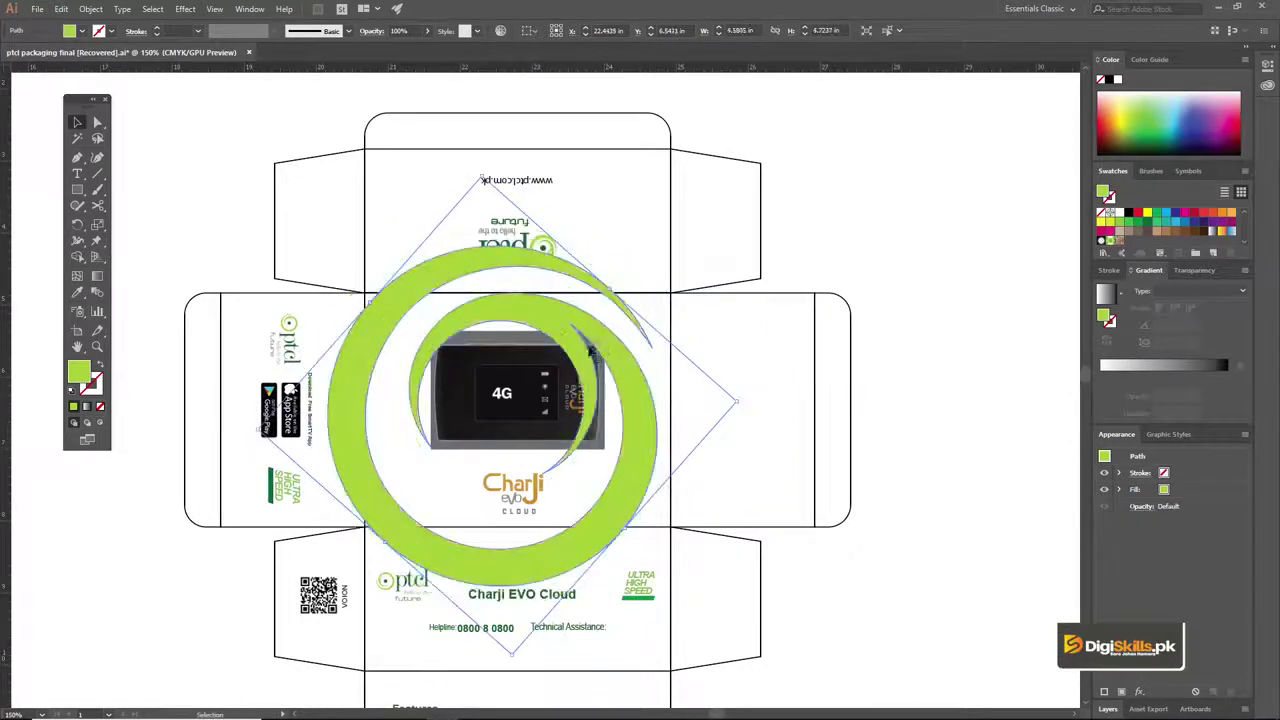
pyautogui.moveTo(601, 342); pyautogui.dragTo(613, 352)
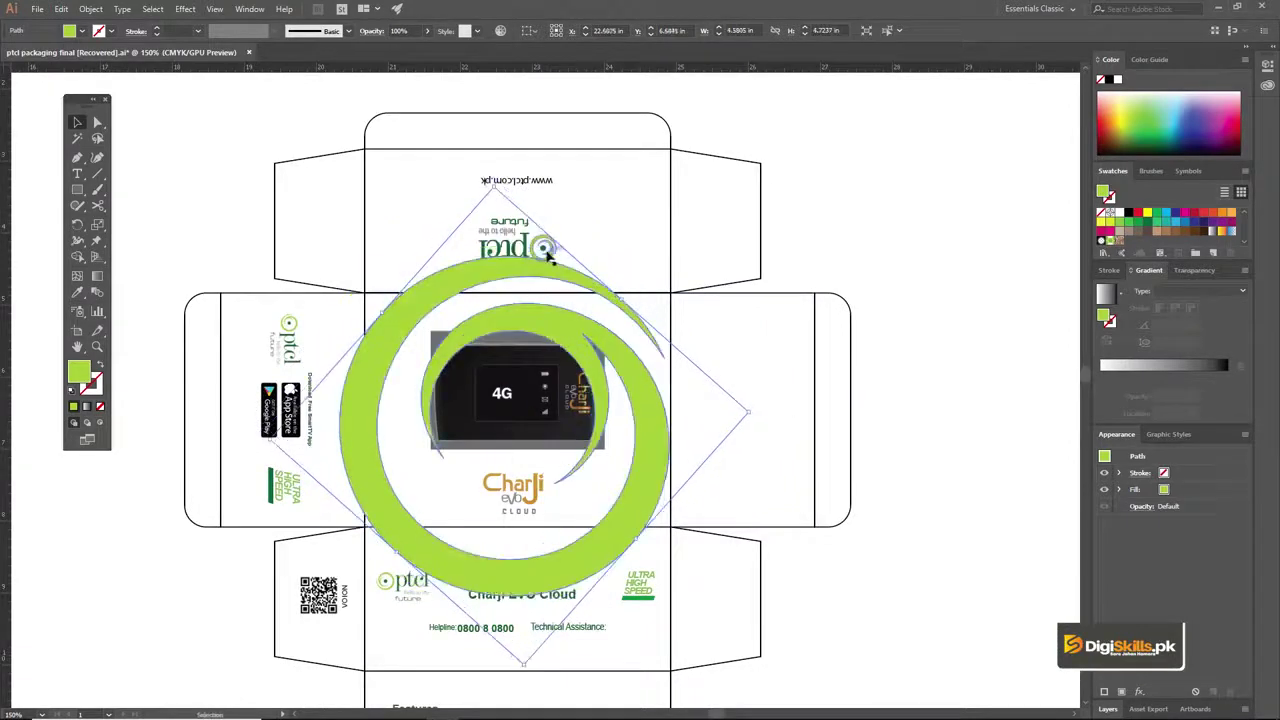
pyautogui.moveTo(490, 186); pyautogui.dragTo(505, 283)
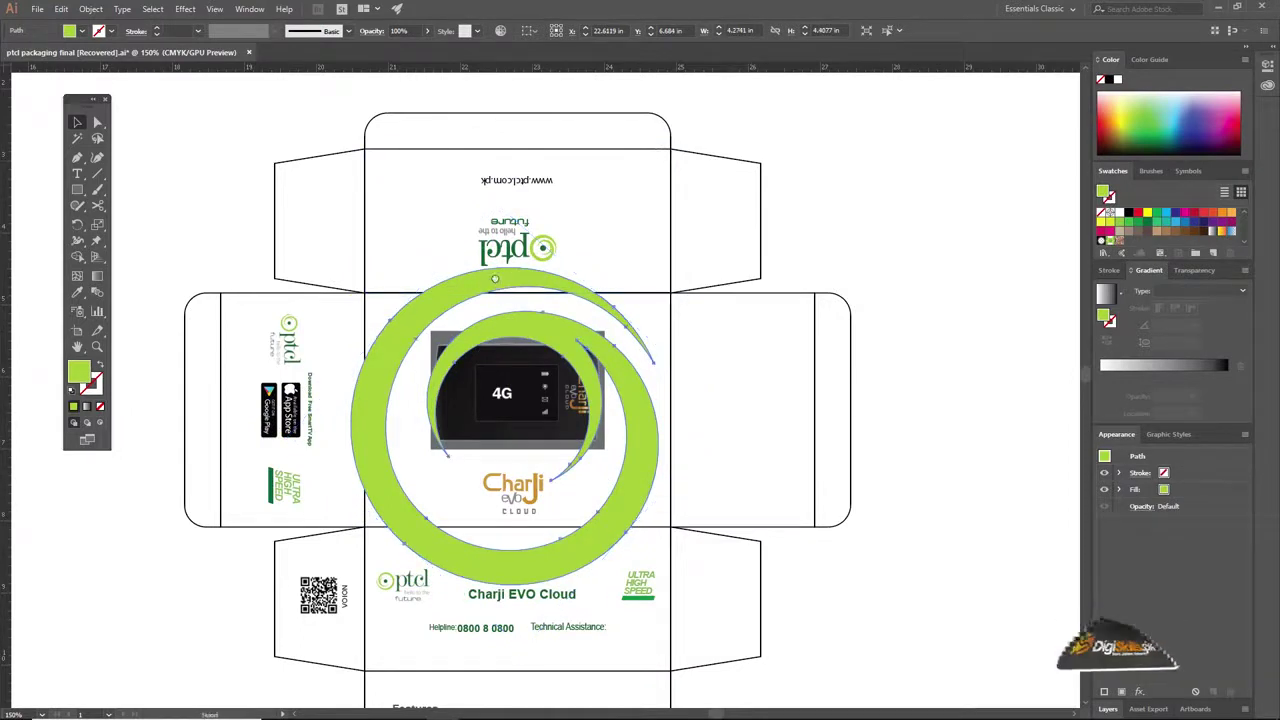
pyautogui.scroll(-1, 520, 300)
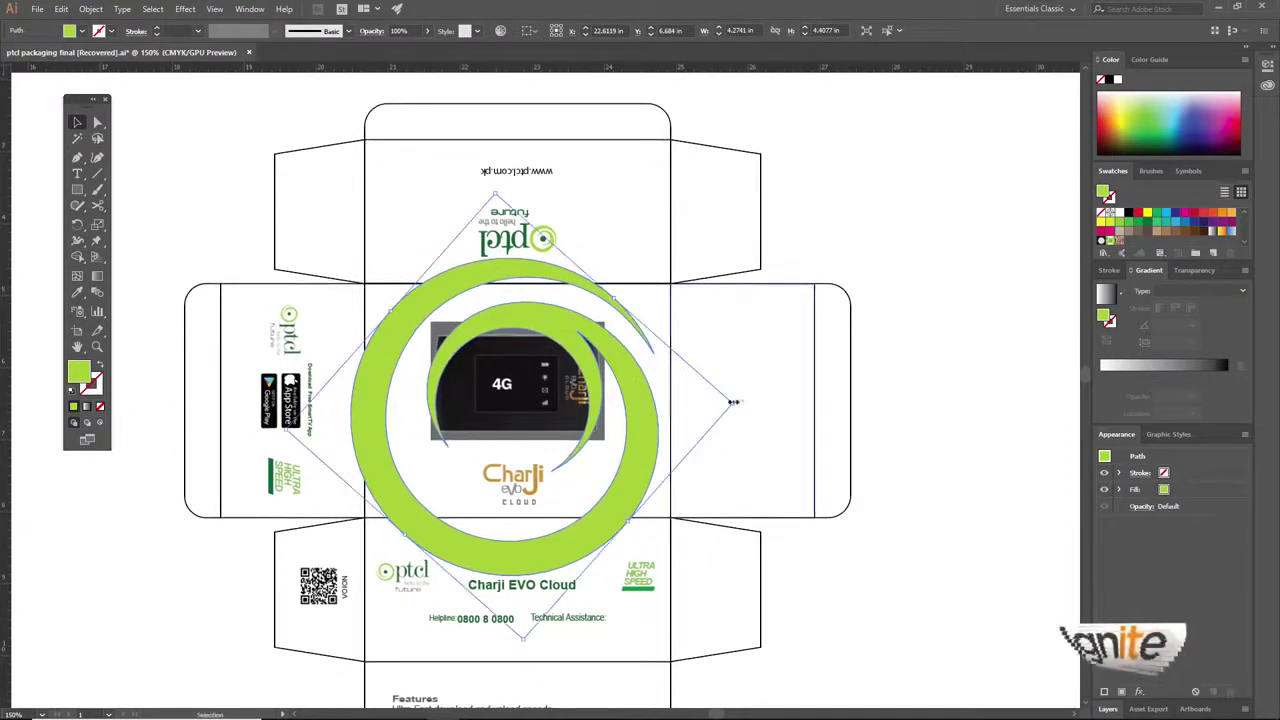
# Fine-tune the swirl's proportions to about 4.20 × 4.32 in, positioned at about X 22.69, Y 6.63 in
pyautogui.moveTo(733, 402)
pyautogui.mouseDown()
pyautogui.moveTo(771, 400)
pyautogui.moveTo(741, 404)
pyautogui.mouseUp()
pyautogui.moveTo(500, 188); pyautogui.dragTo(500, 196)
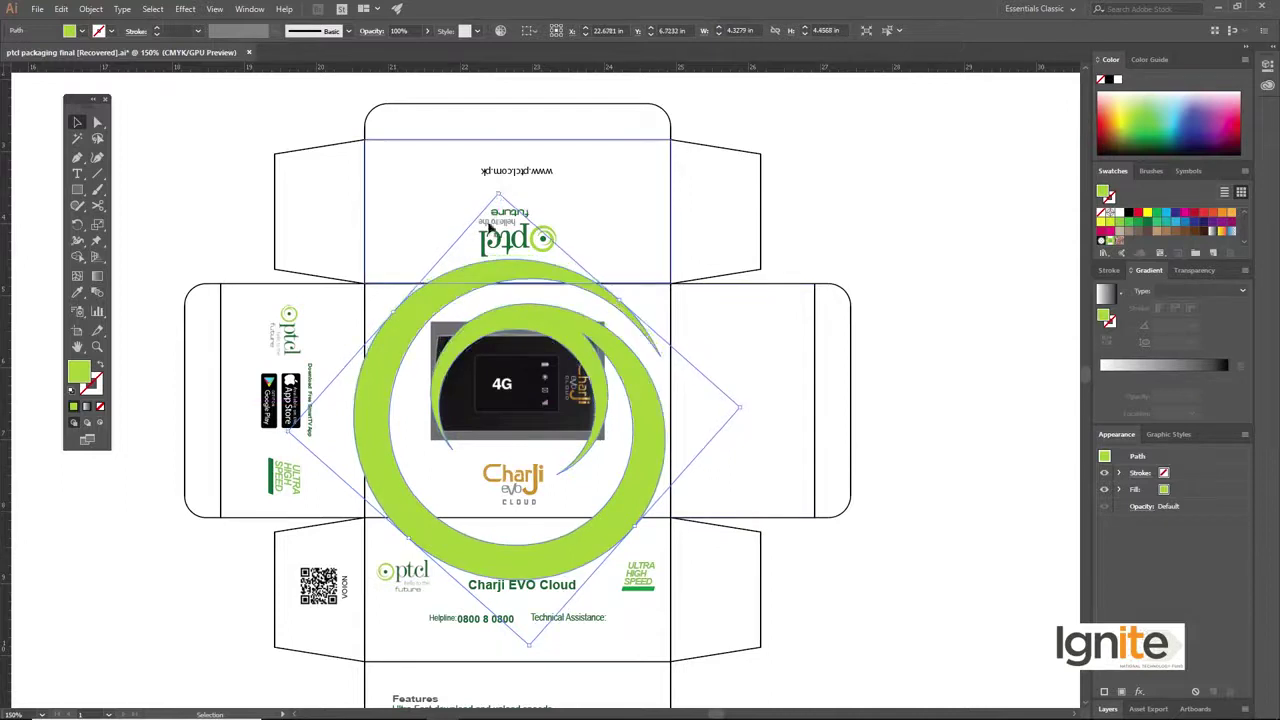
pyautogui.scroll(-1, 491, 229)
pyautogui.moveTo(525, 628); pyautogui.dragTo(528, 616)
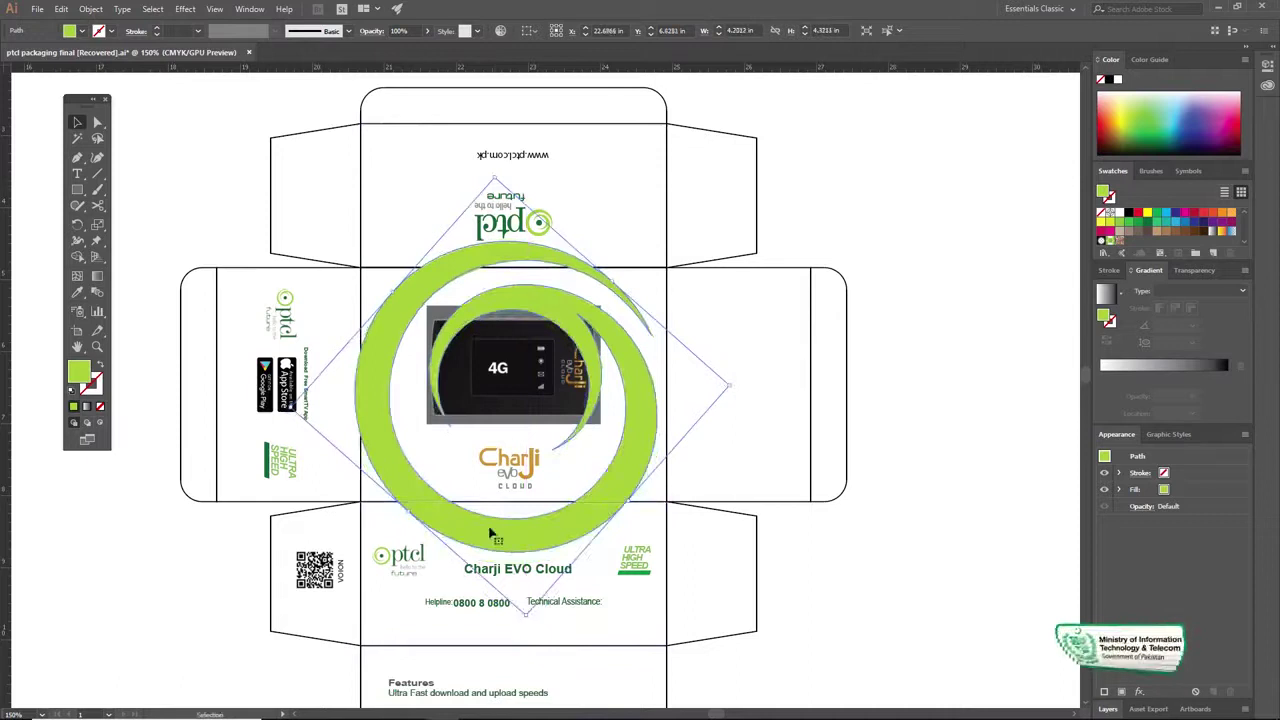
pyautogui.scroll(1, 489, 526)
# Draw an 8.25 × 3.25 in rectangle across the device panel and both side panels, and use it as a clipping mask for the swirl
pyautogui.click(77, 188)
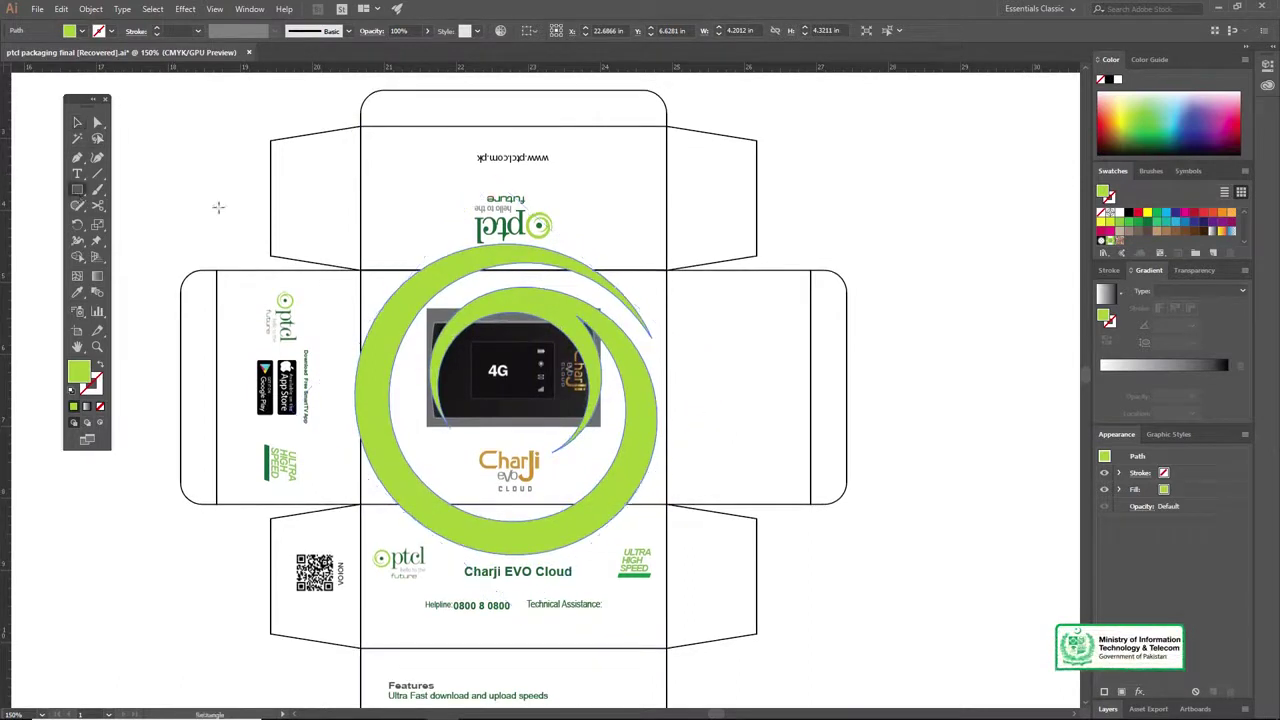
pyautogui.moveTo(217, 270); pyautogui.dragTo(812, 504)
pyautogui.press('v')
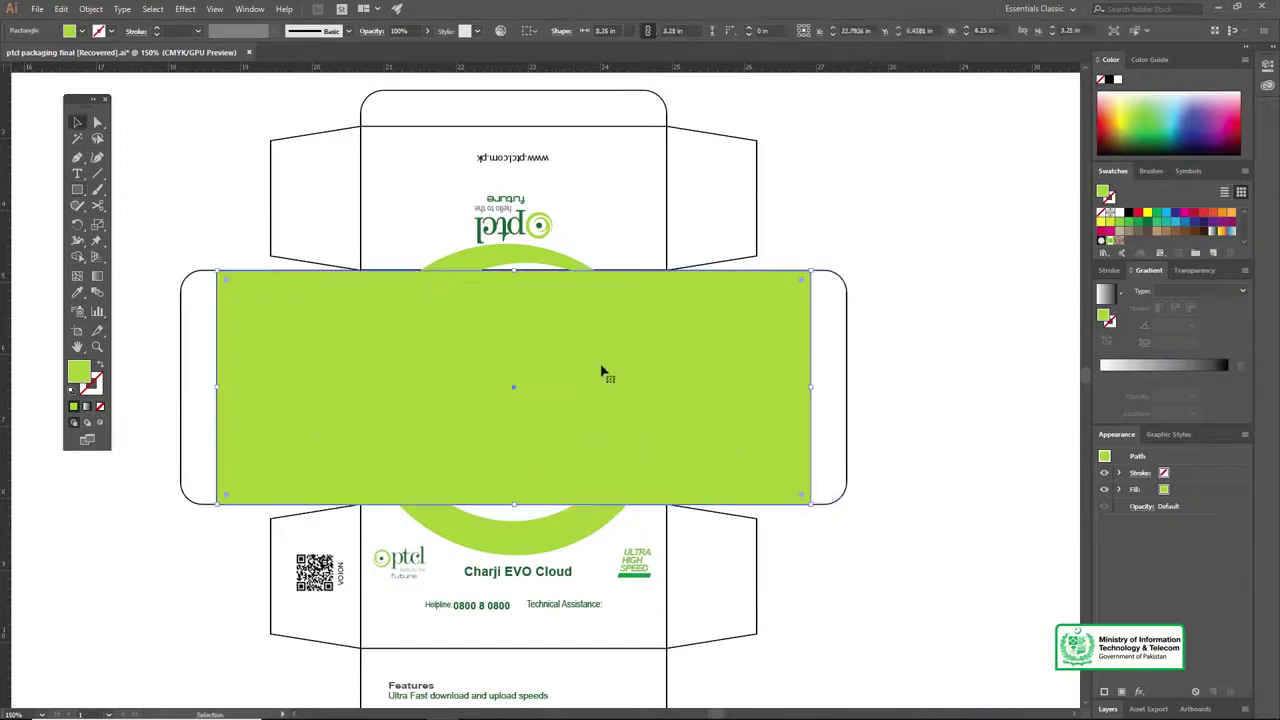
pyautogui.click(493, 258)
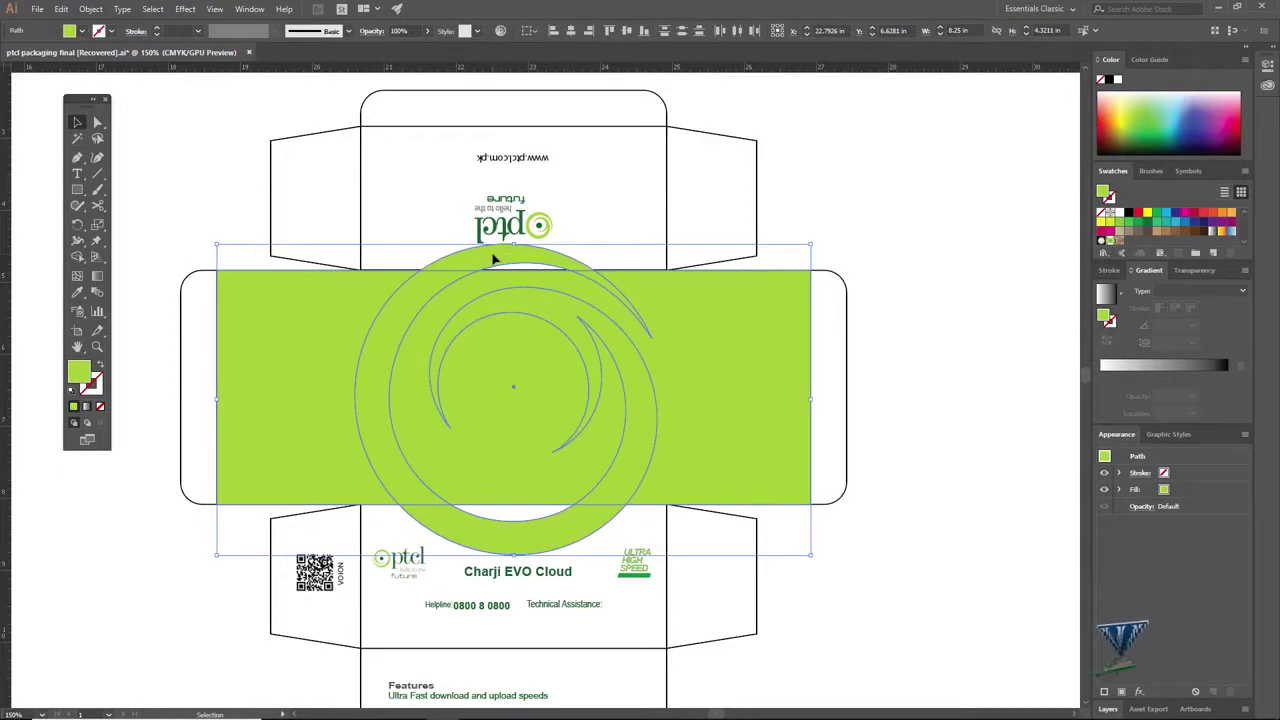
pyautogui.rightClick(492, 323)
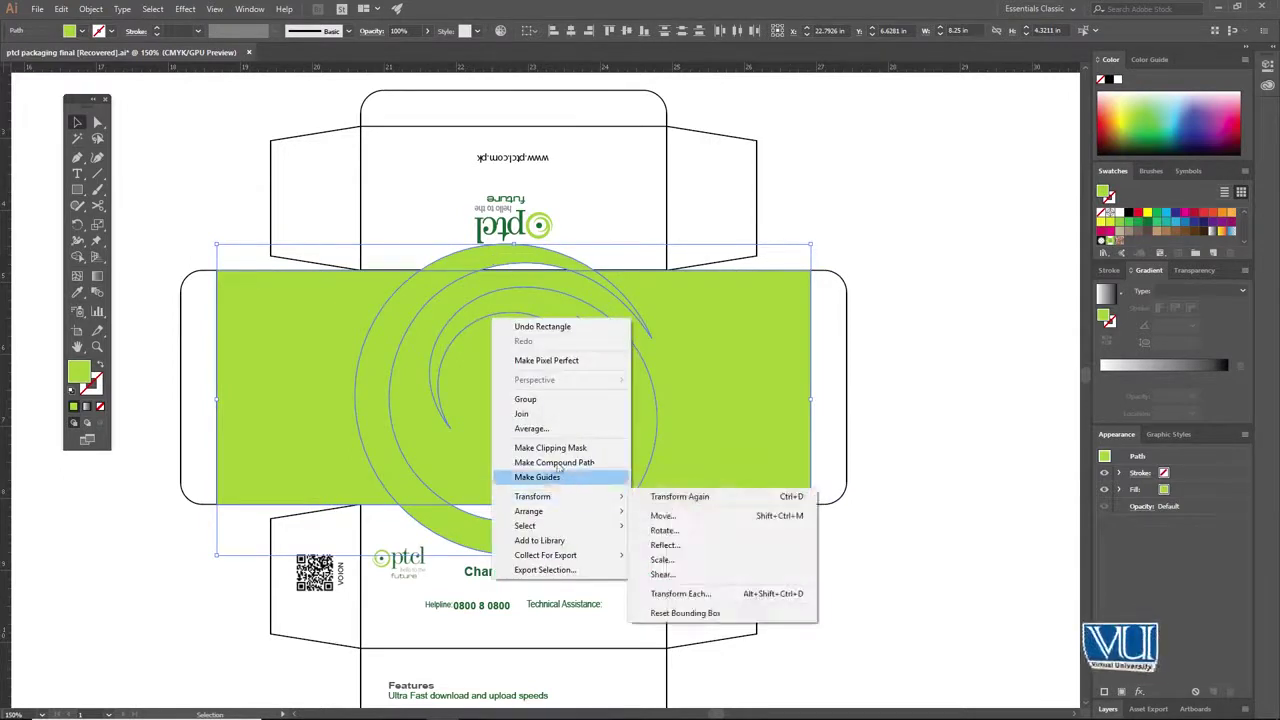
pyautogui.click(552, 448)
# Bring the group with the device photo and Charji EVO Cloud logo to the front of the clipped swirl
pyautogui.click(522, 443)
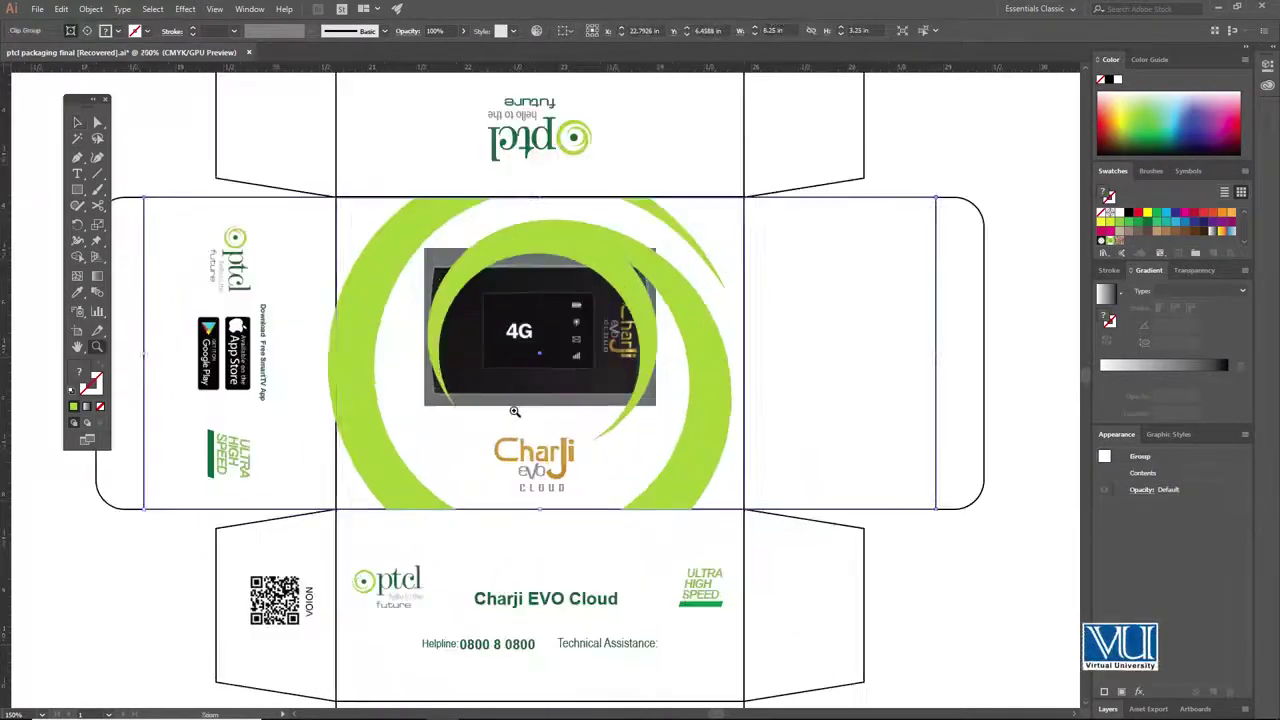
pyautogui.click(516, 373)
pyautogui.rightClick(521, 378)
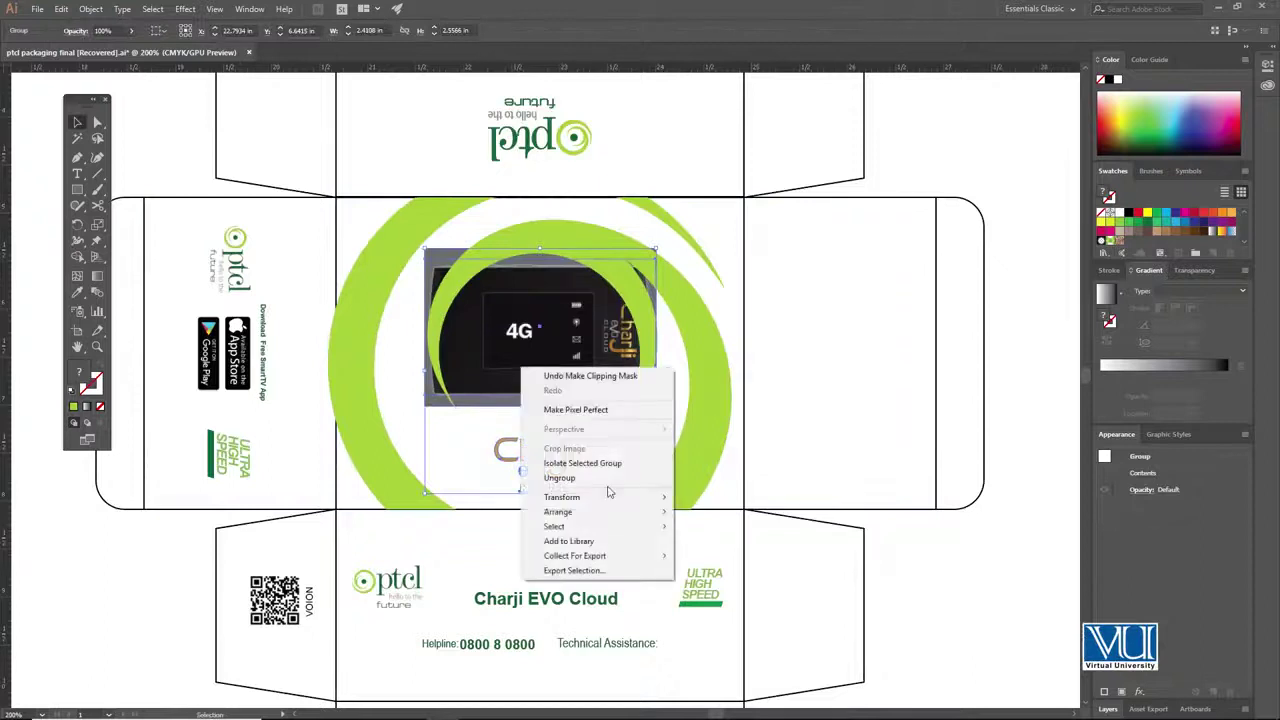
pyautogui.click(695, 511)
pyautogui.press('z')
pyautogui.keyDown('alt'); pyautogui.click(531, 410); pyautogui.keyUp('alt')
pyautogui.press('v')
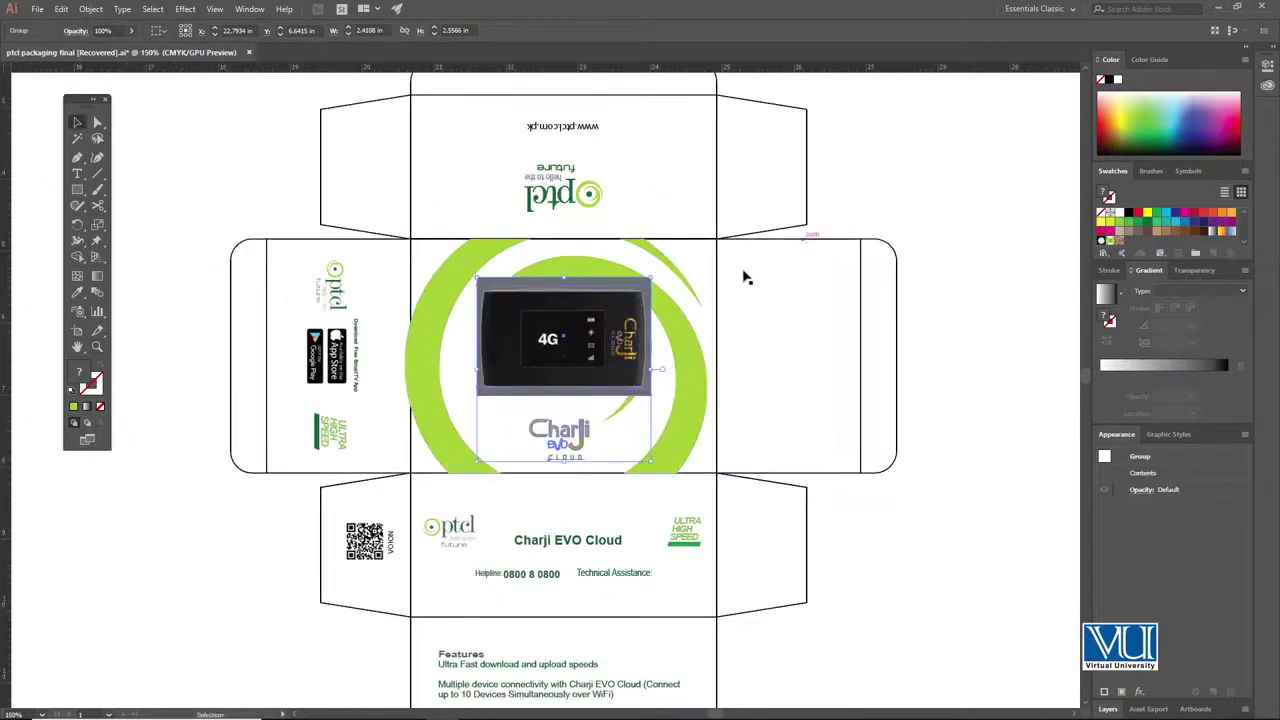
# Enlarge the swirl inside its clip group to about 4.47 in wide so it slightly overlaps both side panels, and leave isolation mode
pyautogui.doubleClick(702, 352)
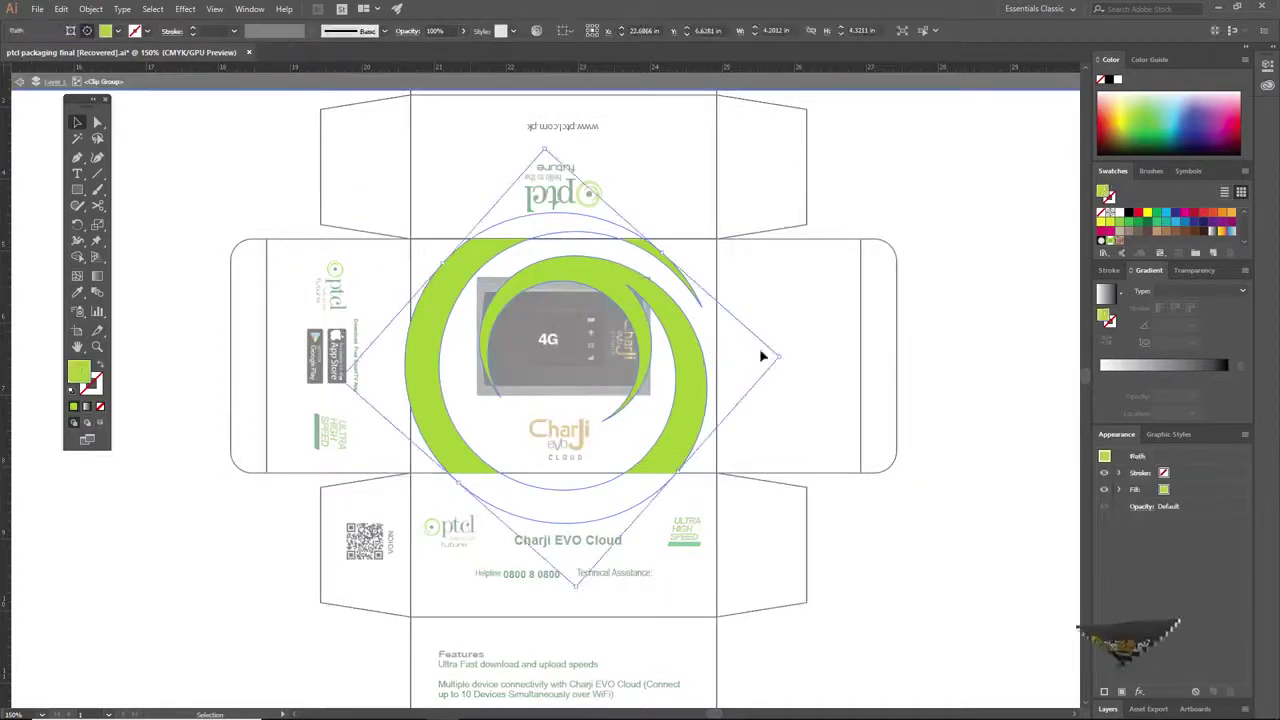
pyautogui.moveTo(780, 358); pyautogui.dragTo(799, 357)
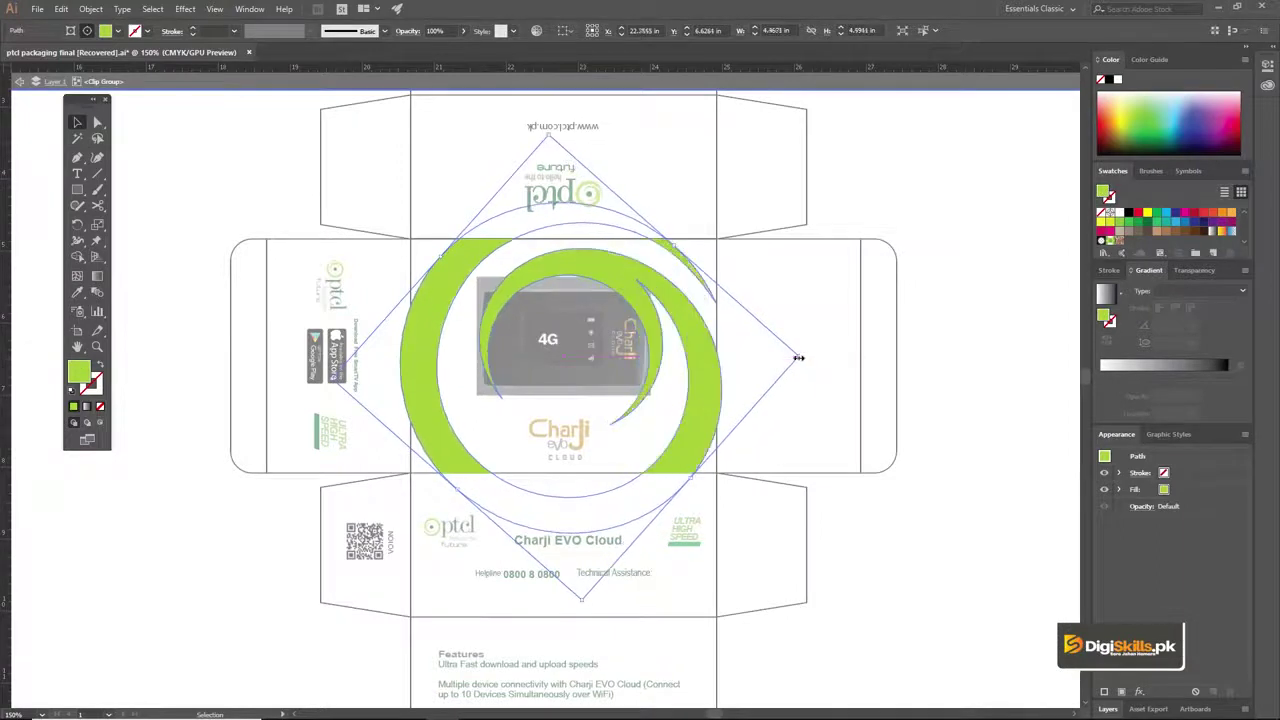
pyautogui.doubleClick(886, 213)
pyautogui.keyDown('alt'); pyautogui.click(574, 371); pyautogui.keyUp('alt')
pyautogui.moveTo(584, 398); pyautogui.dragTo(595, 357)
pyautogui.keyDown('ctrl'); pyautogui.keyDown('alt'); pyautogui.click(547, 385); pyautogui.keyUp('alt'); pyautogui.keyUp('ctrl')
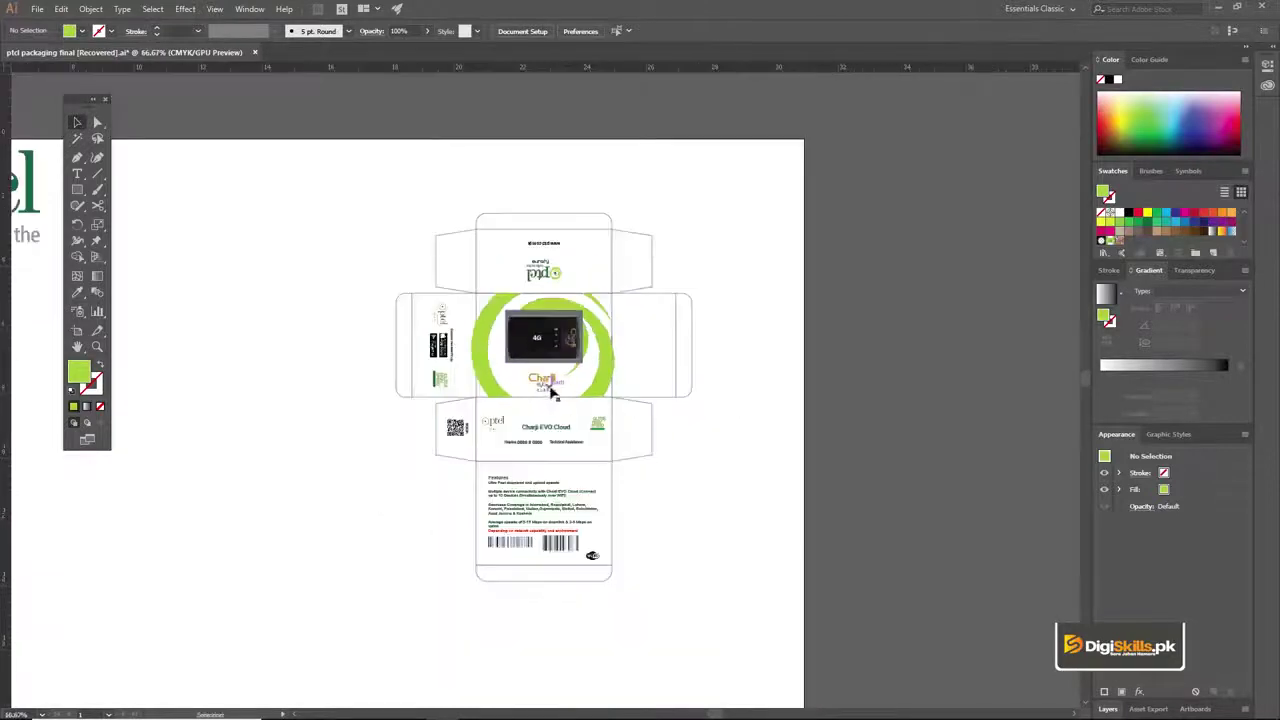
pyautogui.hotkey('ctrl', '+')
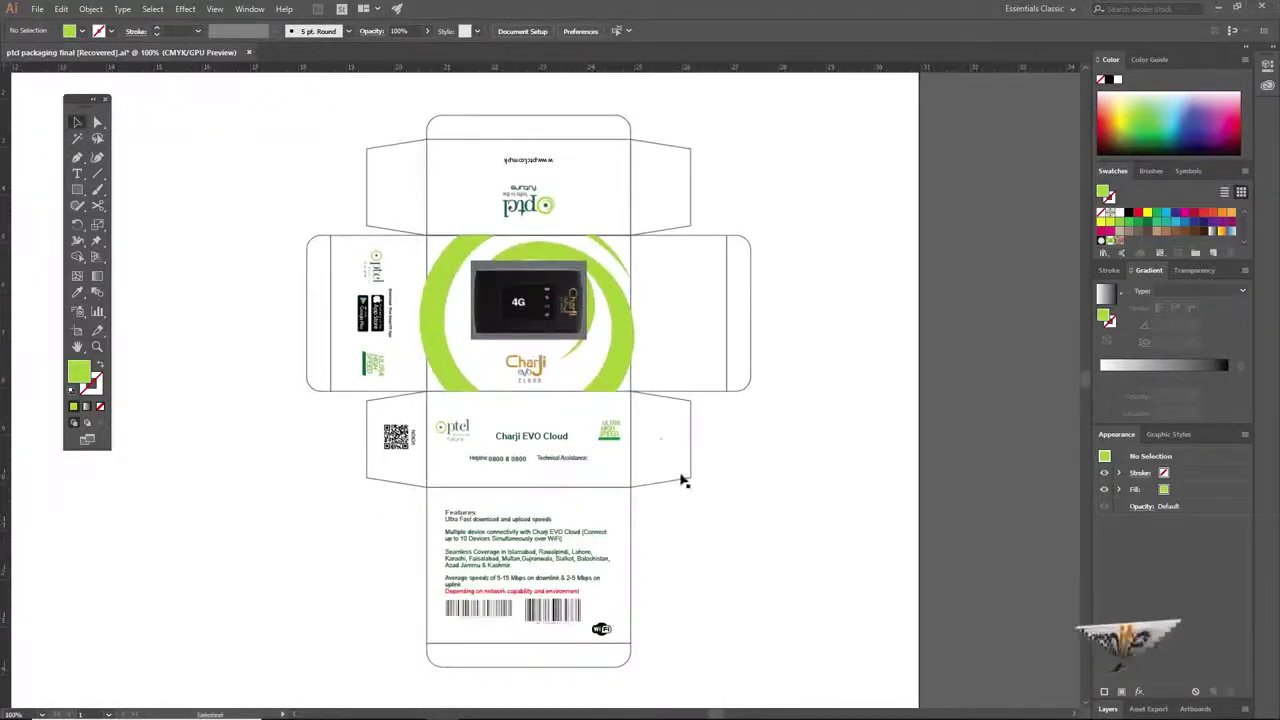